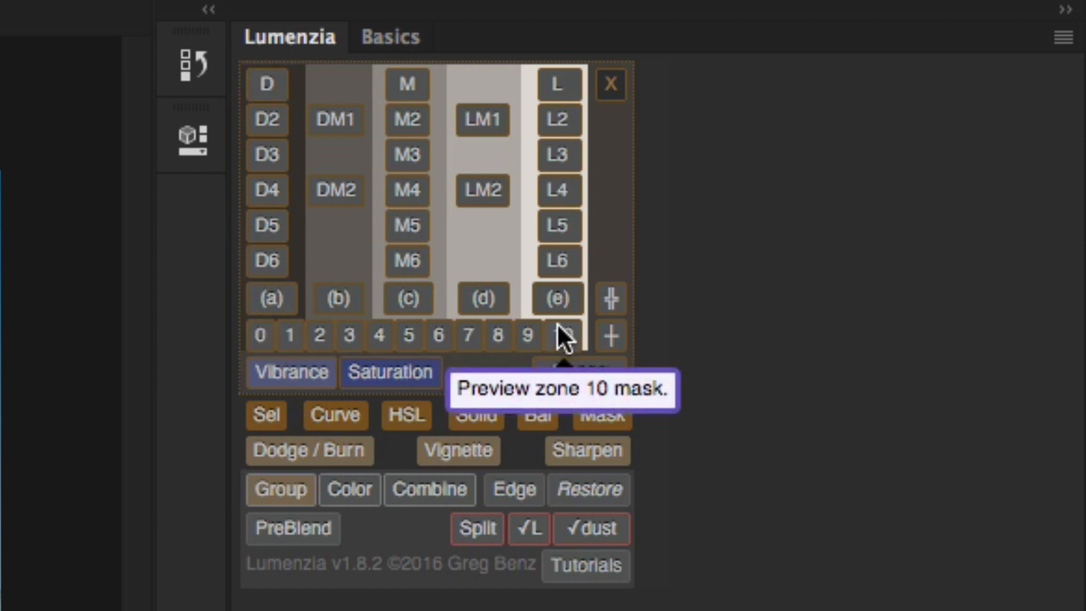
Preview the lights luminosity masks L2, L3, L4, L5 and L6 one after another on the photo.
{"action": "left_click", "coordinate": [552, 123]}
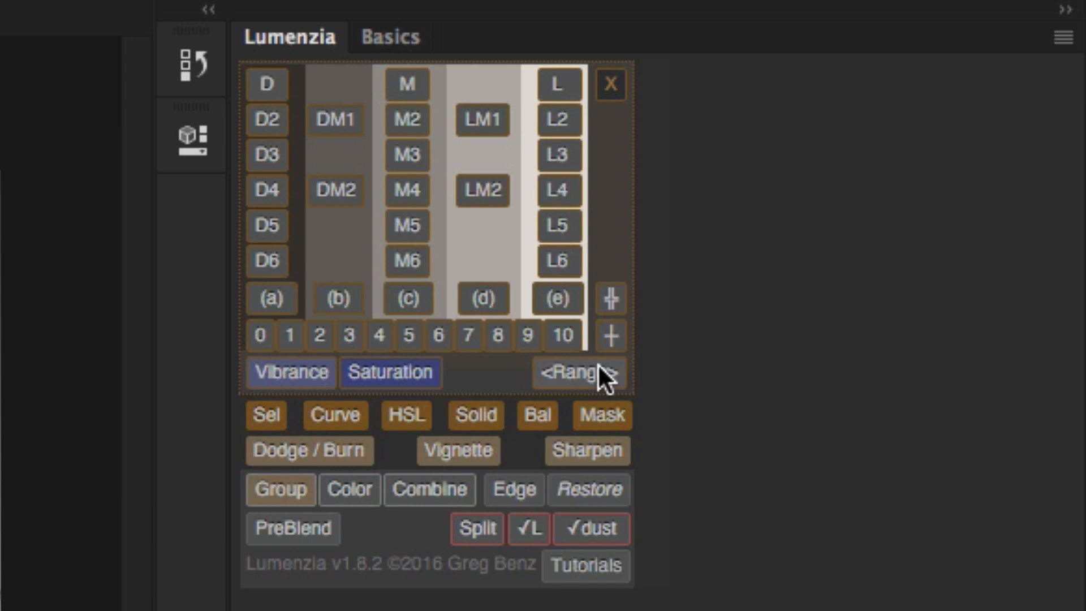
{"action": "mouse_move", "coordinate": [597, 363]}
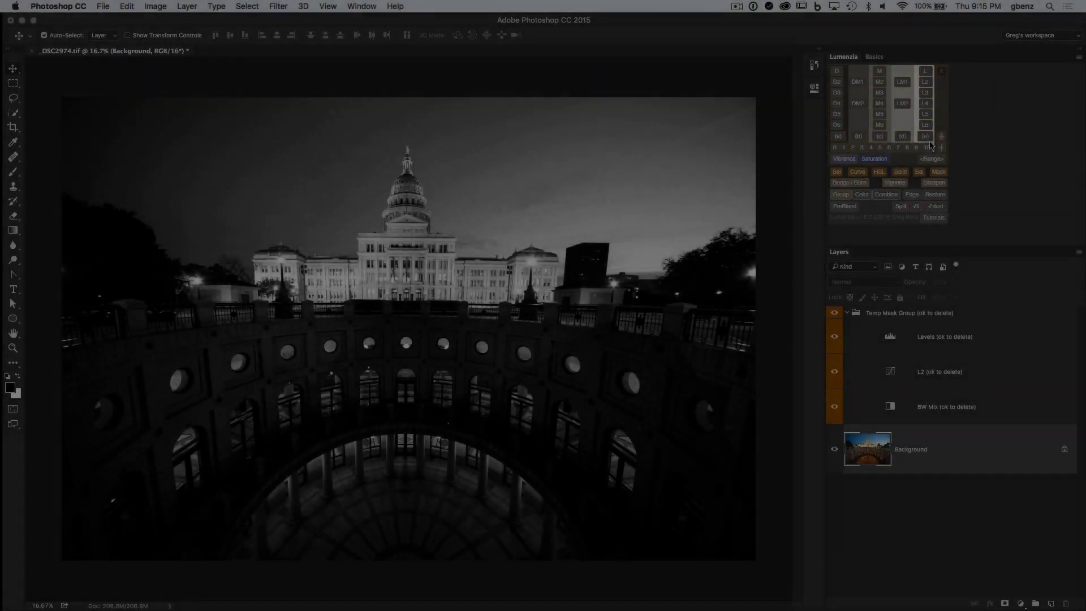
{"action": "left_click", "coordinate": [926, 93]}
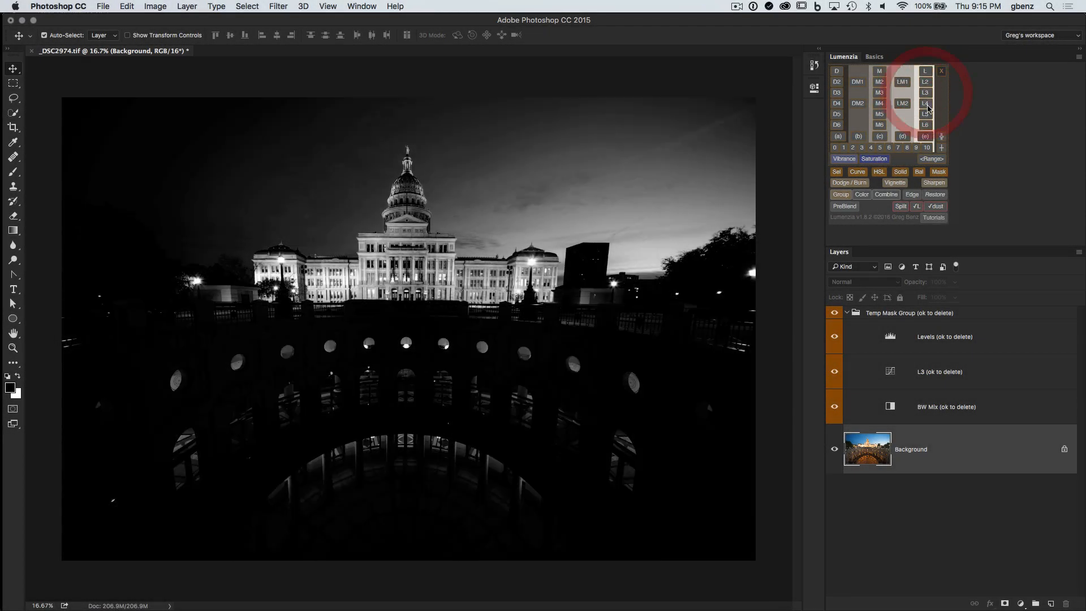
{"action": "left_click", "coordinate": [926, 105]}
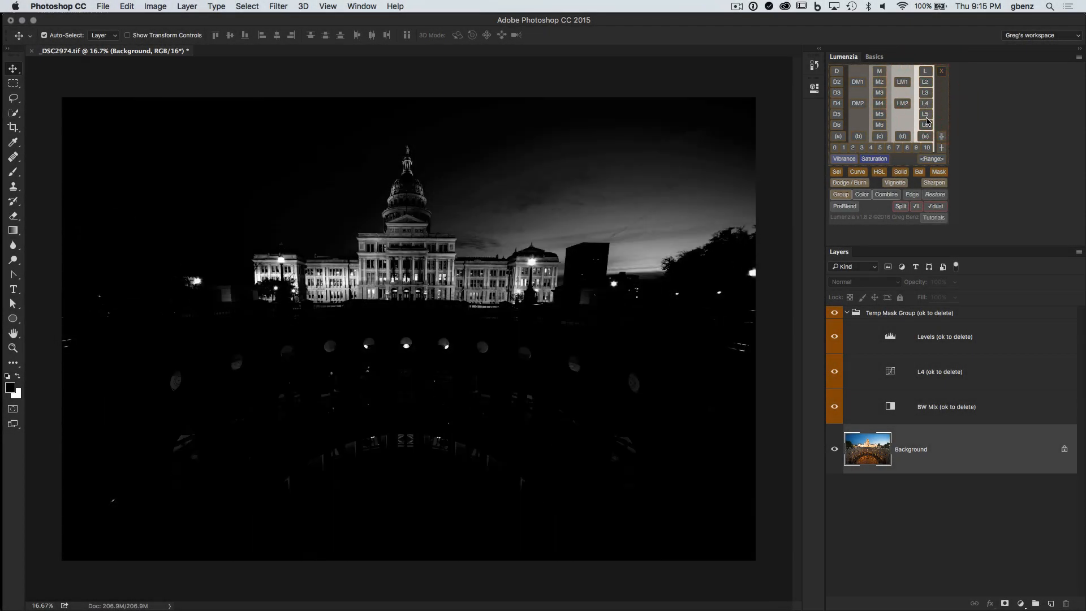
{"action": "left_click", "coordinate": [927, 115]}
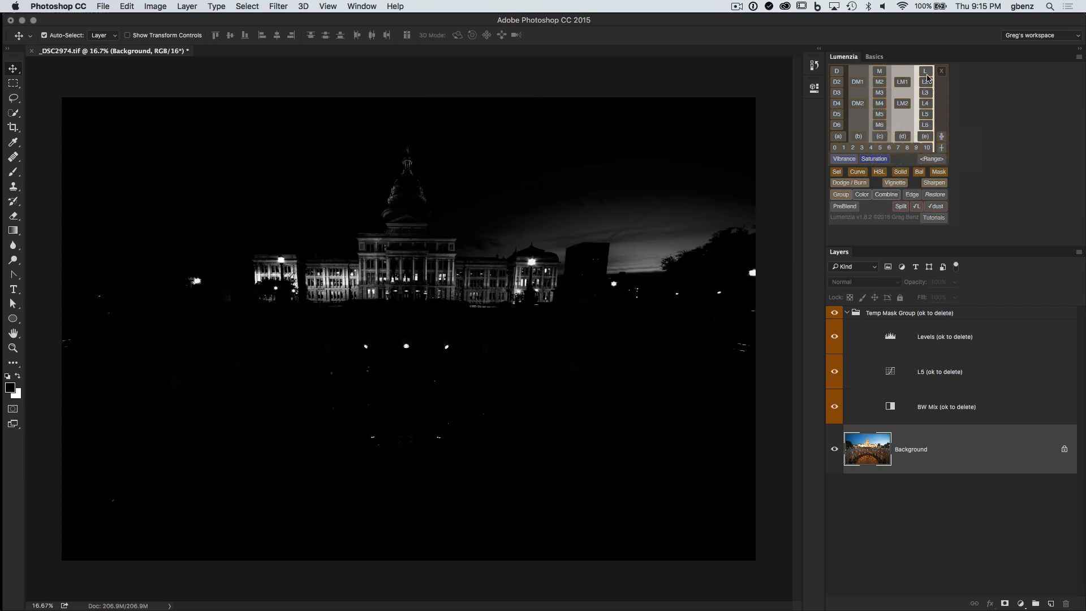
{"action": "left_click", "coordinate": [926, 126]}
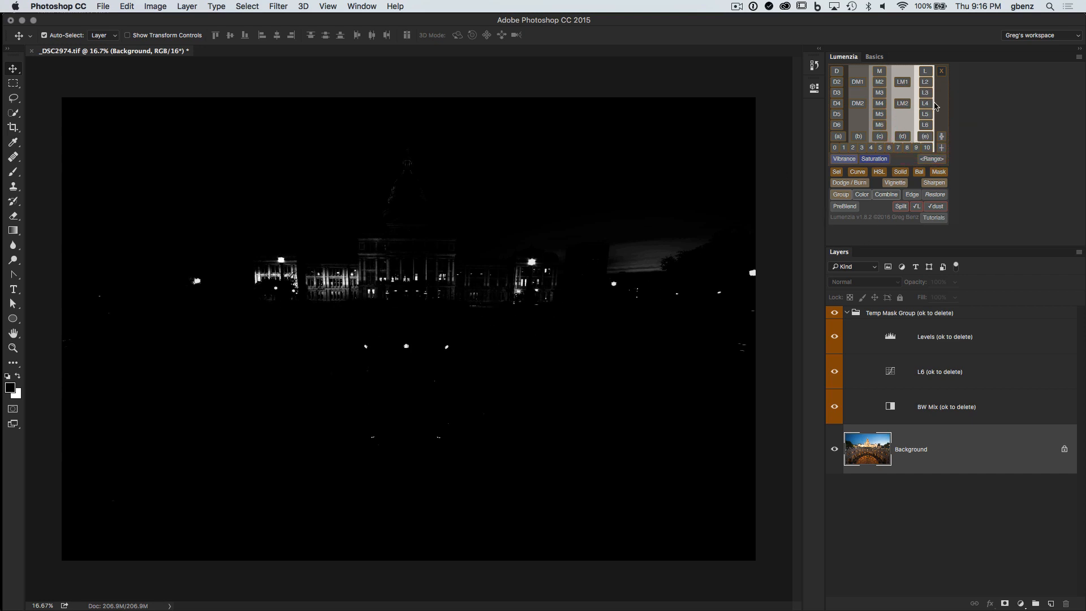
{"action": "left_click", "coordinate": [926, 125]}
Try brightening the L6 mask preview by lowering the temporary Levels layer's white input level to 93.
{"action": "double_click", "coordinate": [891, 340]}
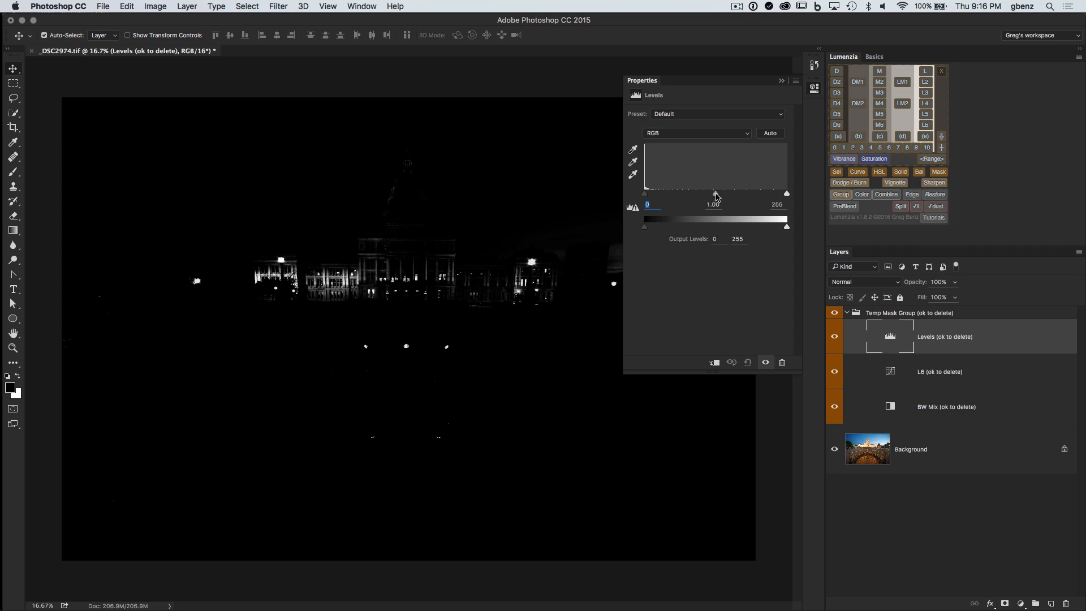
{"action": "left_click_drag", "start_coordinate": [787, 194], "coordinate": [700, 202]}
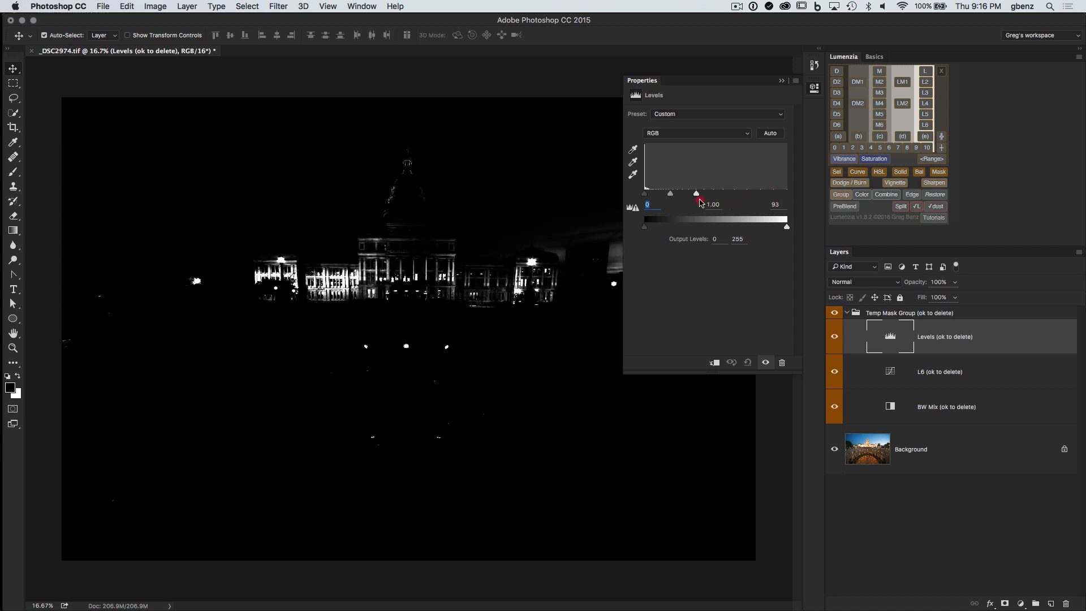
{"action": "left_click", "coordinate": [813, 89]}
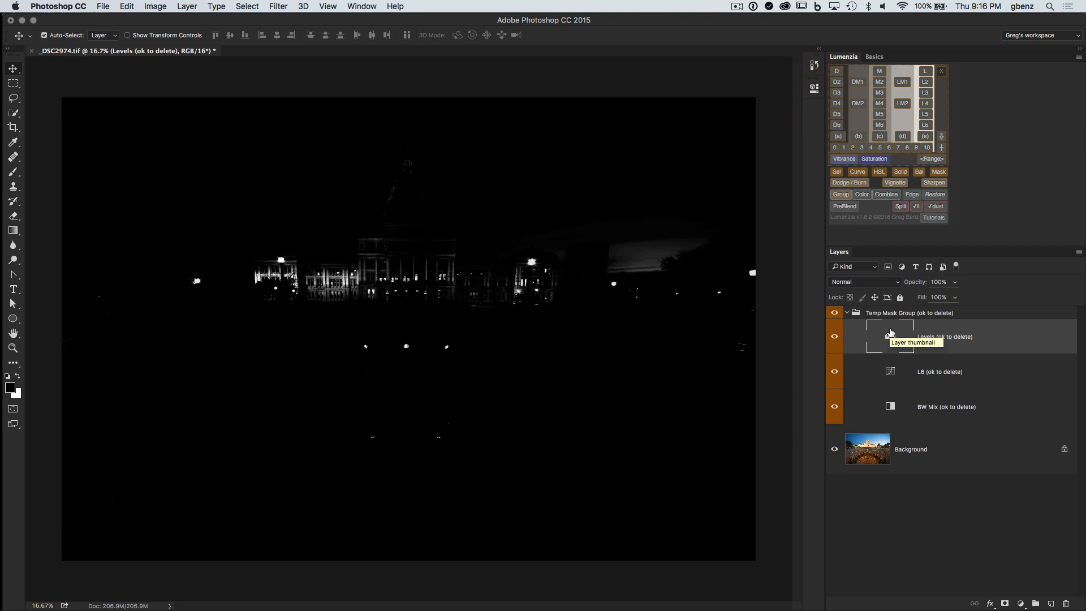
Preview the L4, D3 and D5 masks, hiding and showing the temporary mask group to compare L4 and D5 with the photo.
{"action": "left_click", "coordinate": [927, 103]}
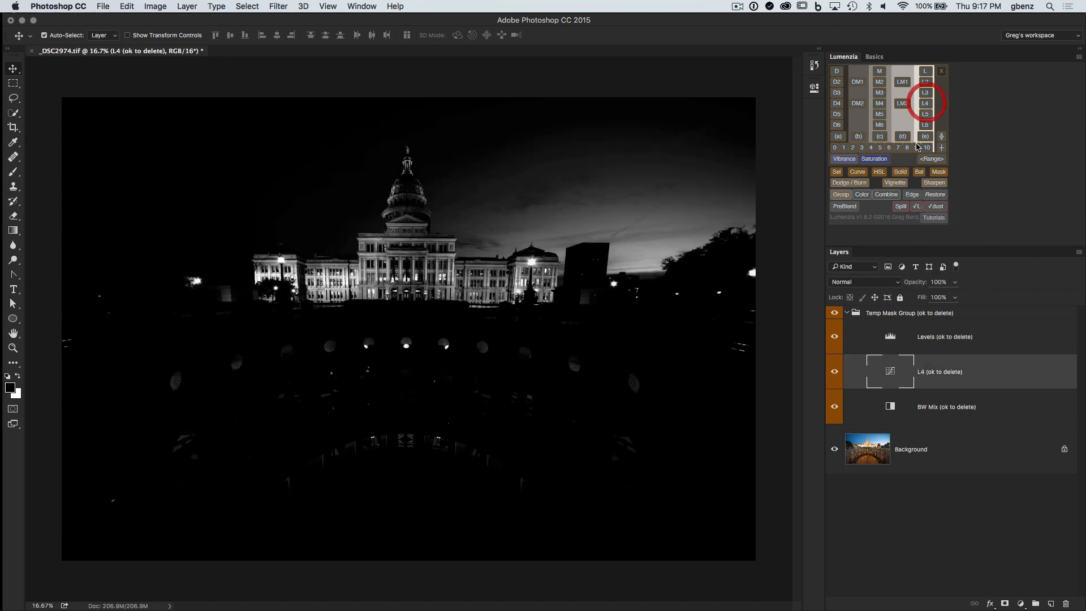
{"action": "left_click", "coordinate": [834, 314]}
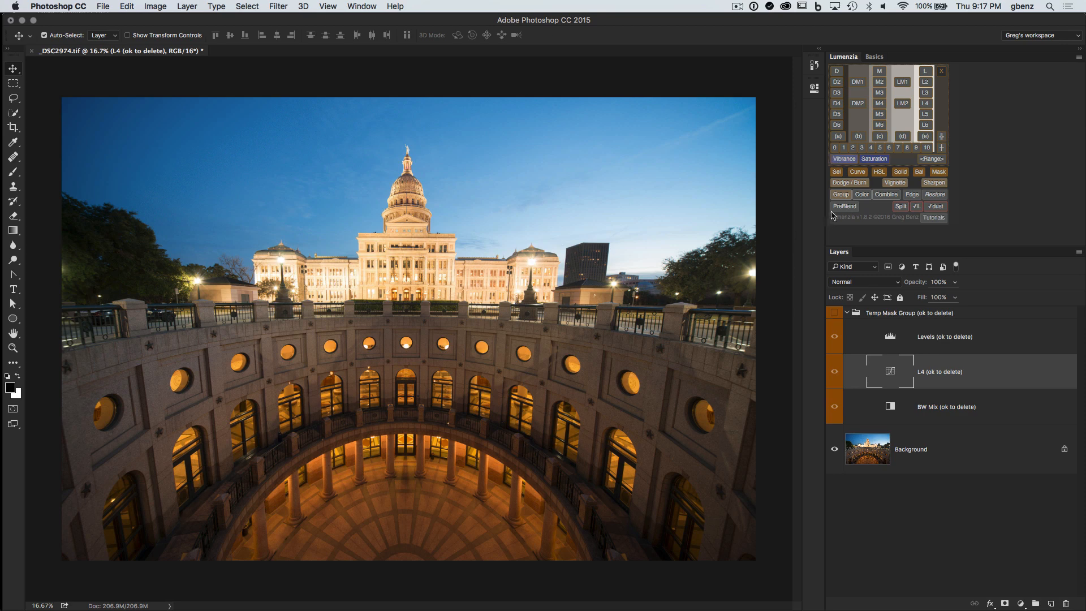
{"action": "left_click", "coordinate": [835, 313]}
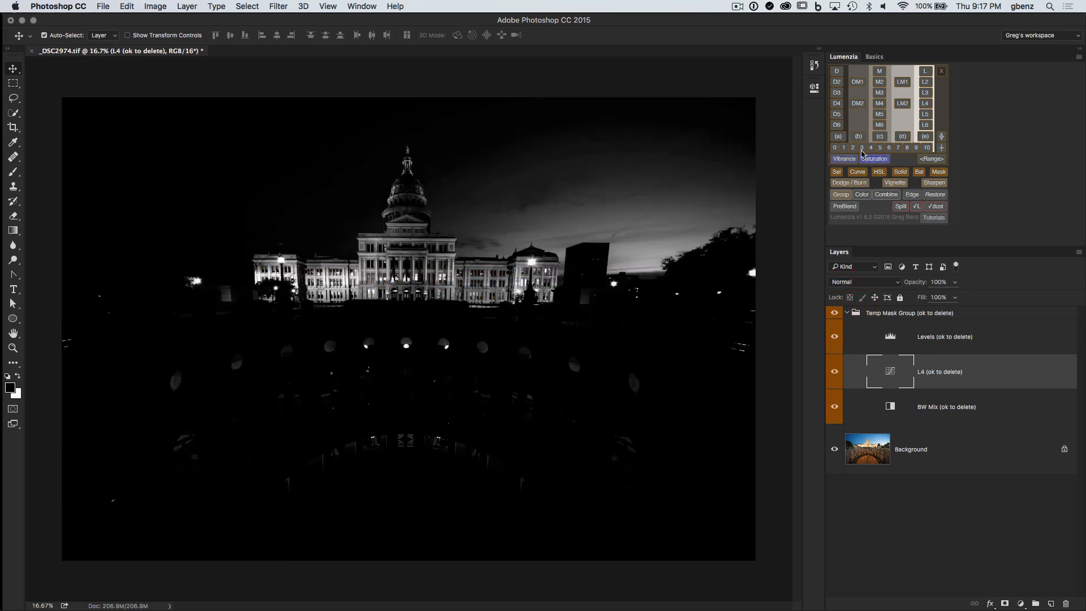
{"action": "left_click", "coordinate": [837, 92]}
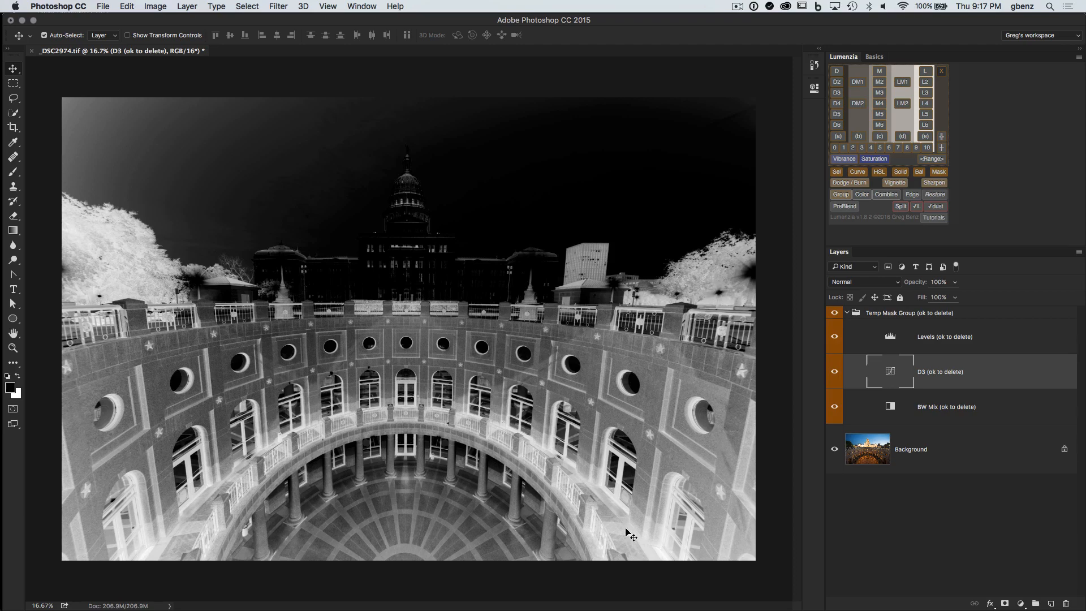
{"action": "left_click", "coordinate": [836, 115]}
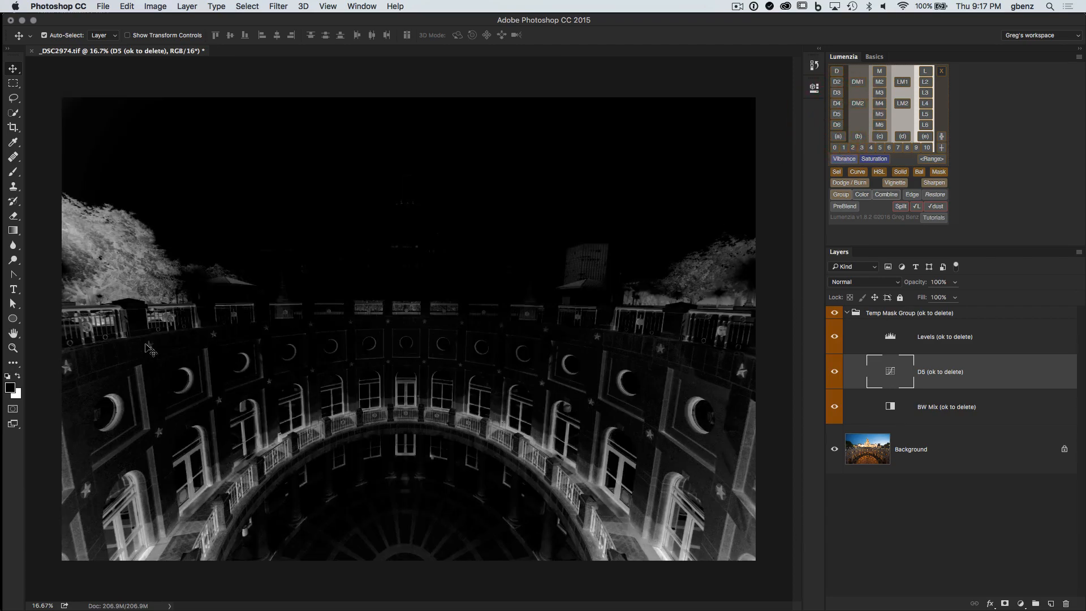
{"action": "left_click", "coordinate": [835, 314]}
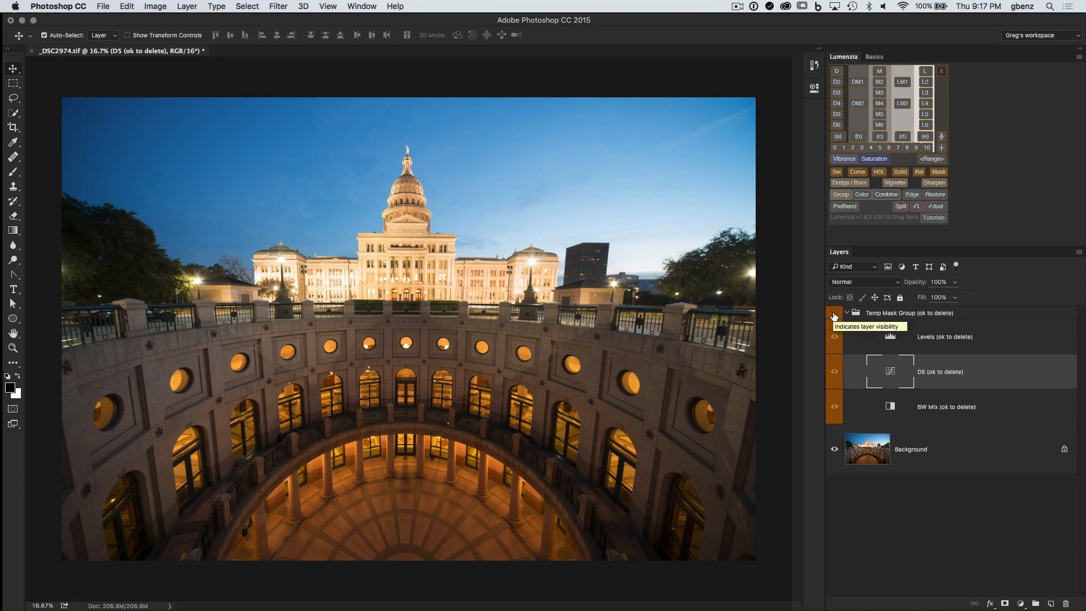
{"action": "left_click", "coordinate": [834, 314]}
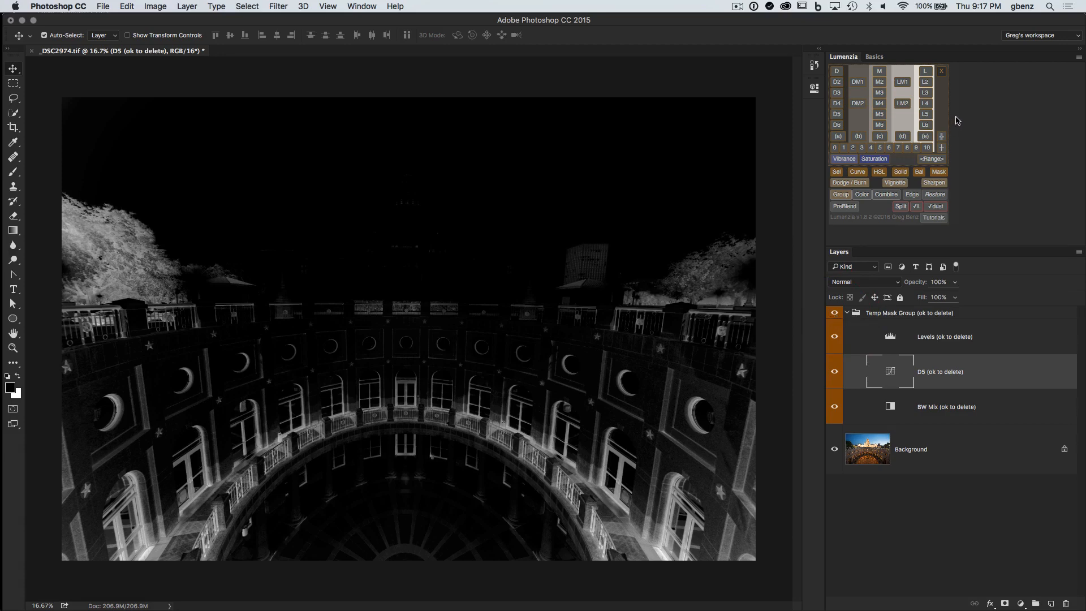
Clear the temporary mask layers and preview lights masks L2, L3 and L4, settling on L3.
{"action": "left_click", "coordinate": [942, 75]}
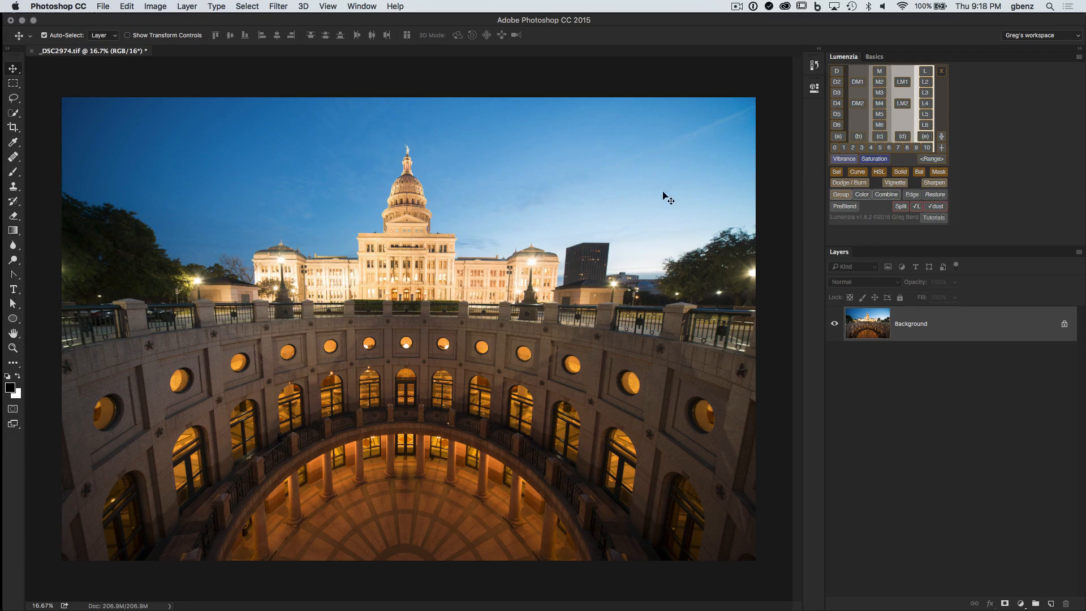
{"action": "left_click", "coordinate": [926, 82]}
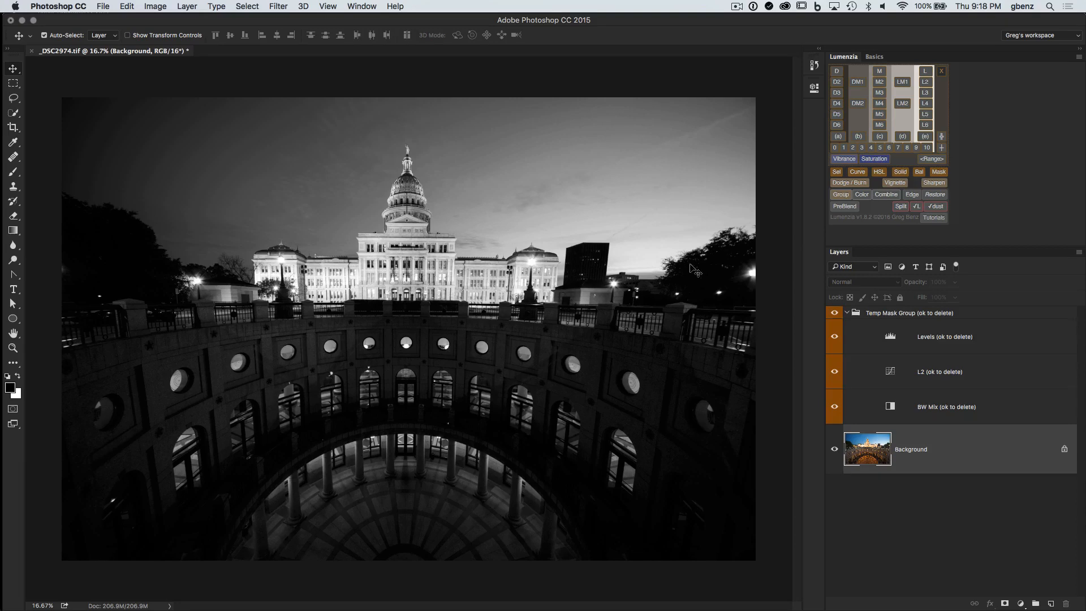
{"action": "left_click", "coordinate": [926, 93]}
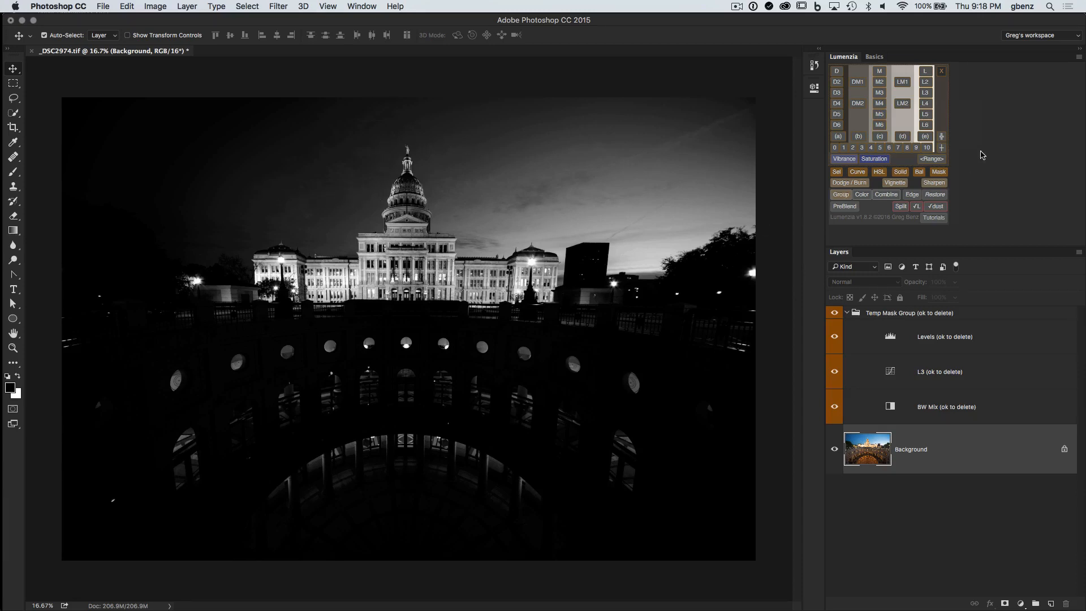
{"action": "left_click", "coordinate": [926, 104]}
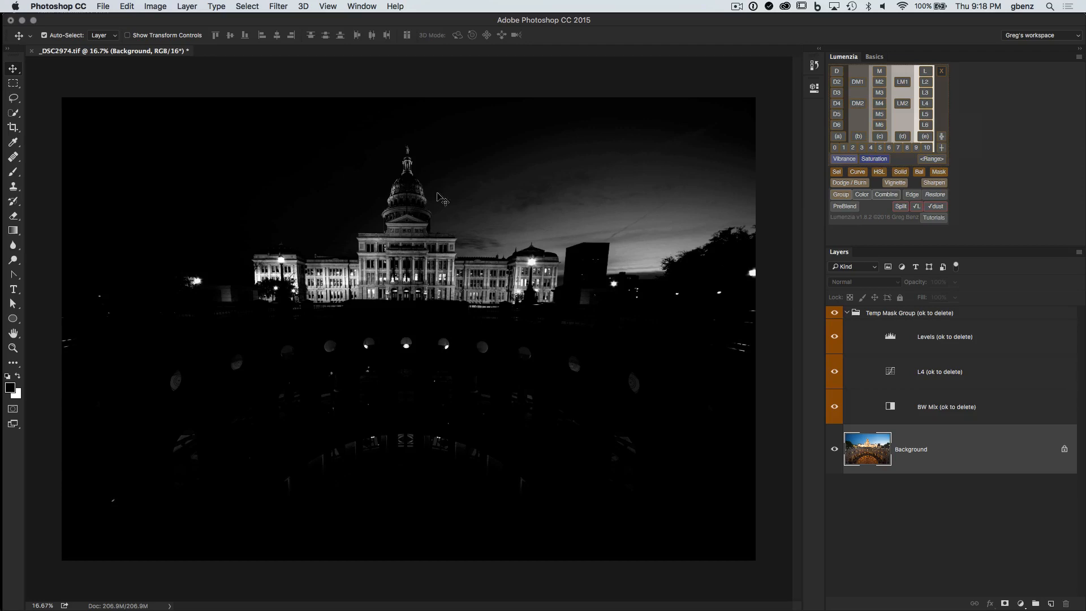
{"action": "left_click", "coordinate": [925, 93]}
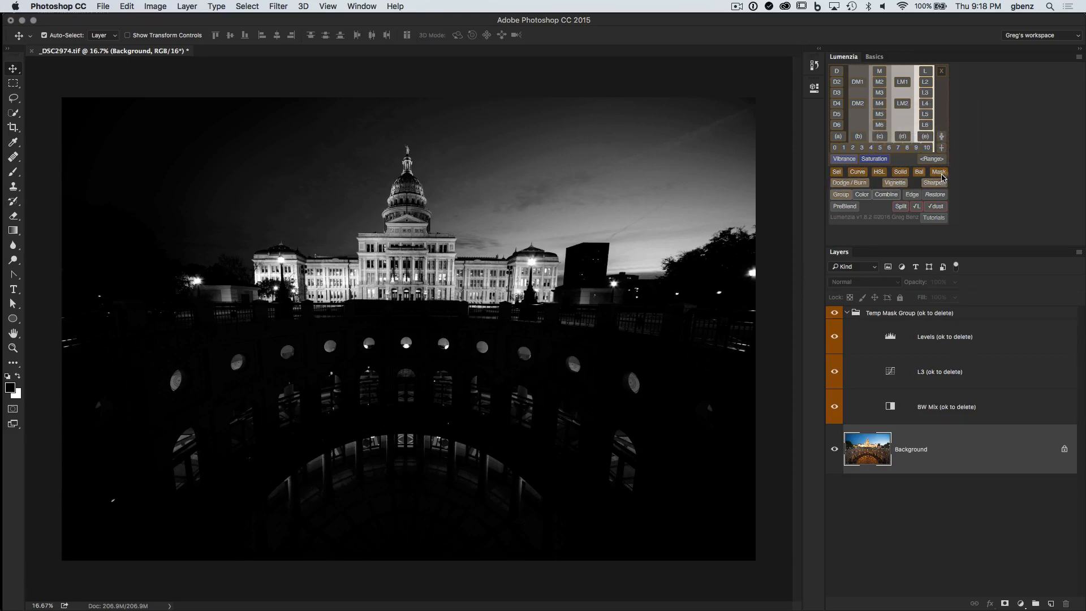
Try loading the L3 mask as a selection and revert to the L3 mask preview state.
{"action": "left_click", "coordinate": [836, 175]}
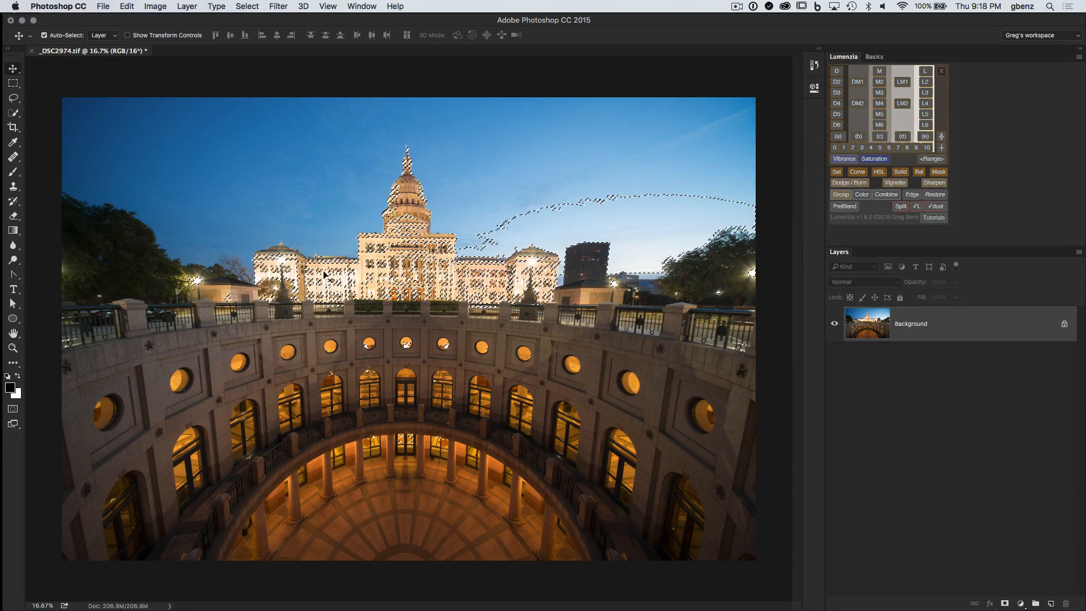
{"action": "left_click", "coordinate": [814, 65]}
{"action": "left_click", "coordinate": [727, 285]}
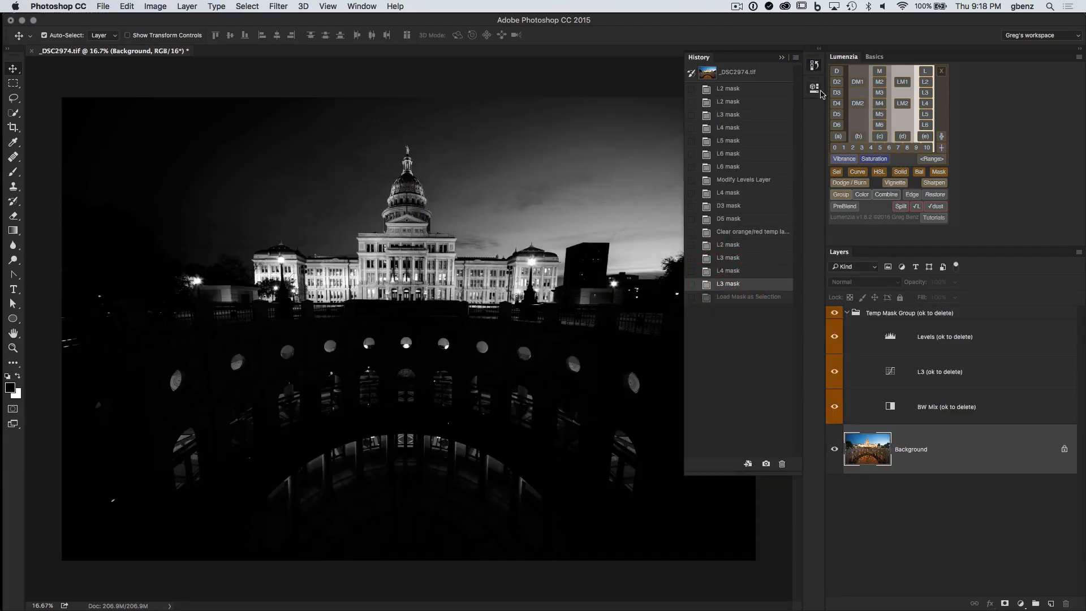
{"action": "left_click", "coordinate": [814, 65]}
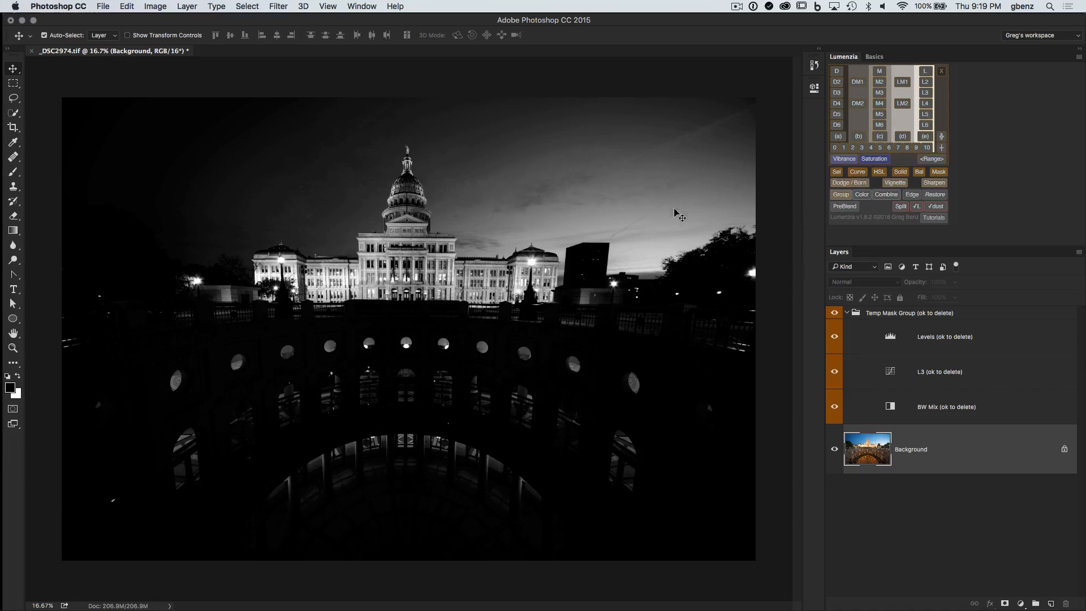
Create a Curves adjustment layer from the L3 mask preview and display its layer mask on the canvas.
{"action": "left_click", "coordinate": [862, 174]}
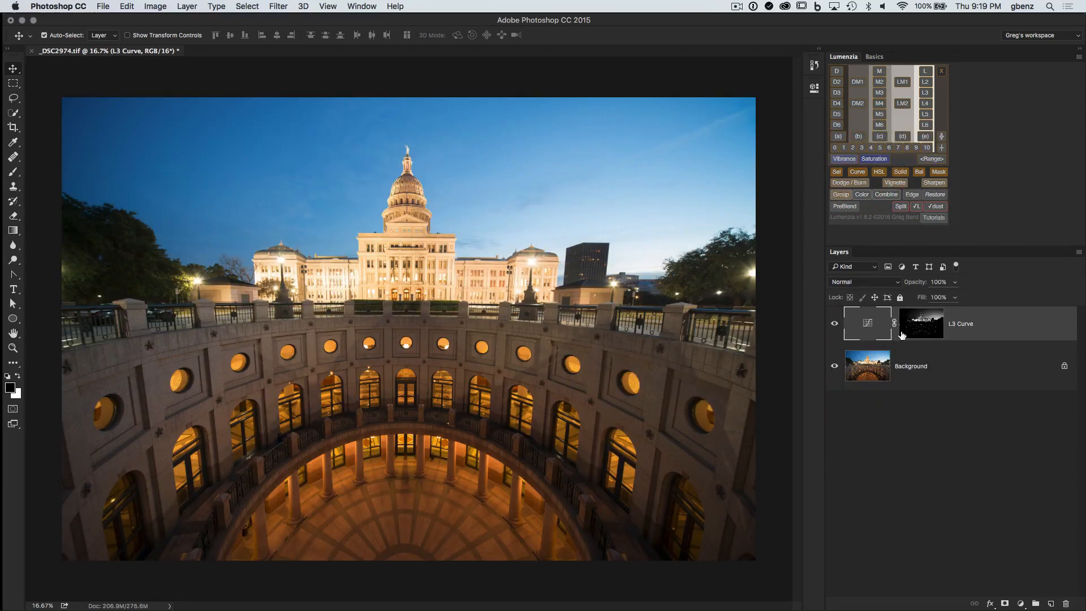
{"action": "key", "text": "alt"}
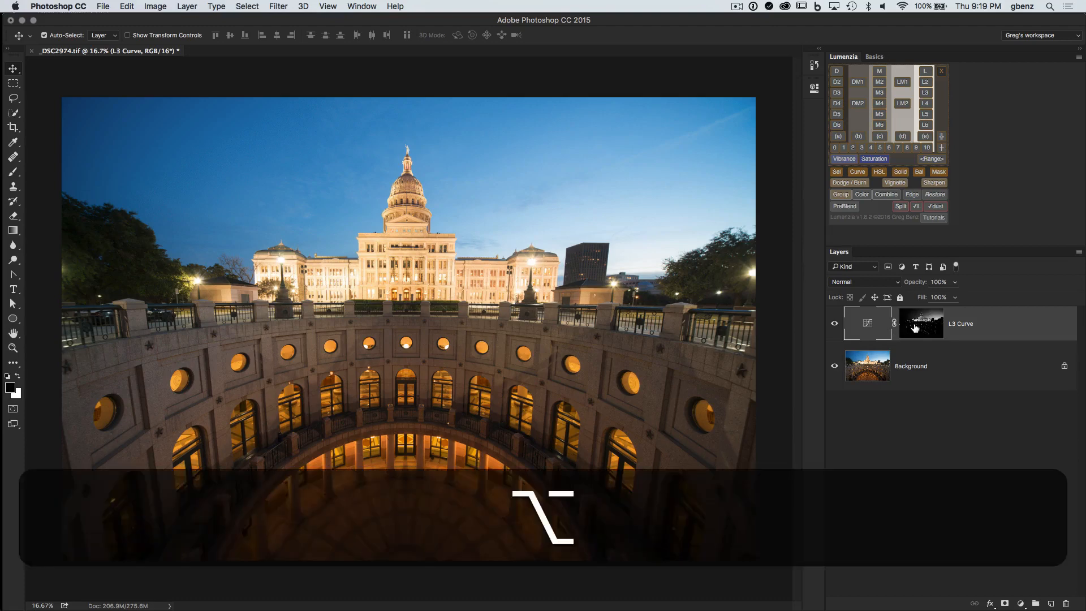
{"action": "left_click", "coordinate": [923, 331], "text": "alt"}
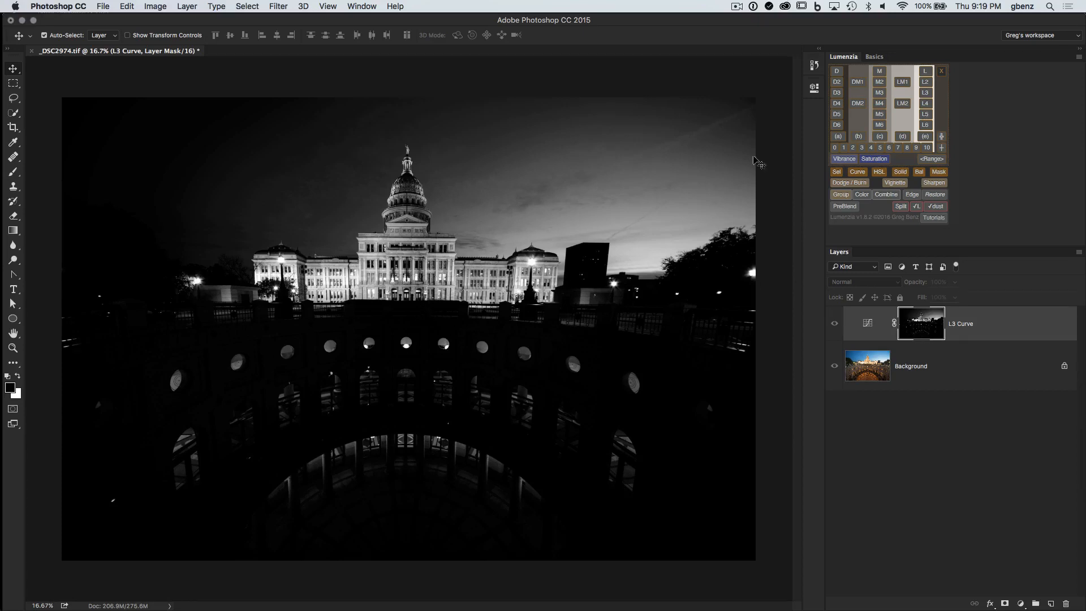
Compare the L3 mask preview state in the history with the actual layer mask of the L3 Curve layer.
{"action": "left_click", "coordinate": [815, 66]}
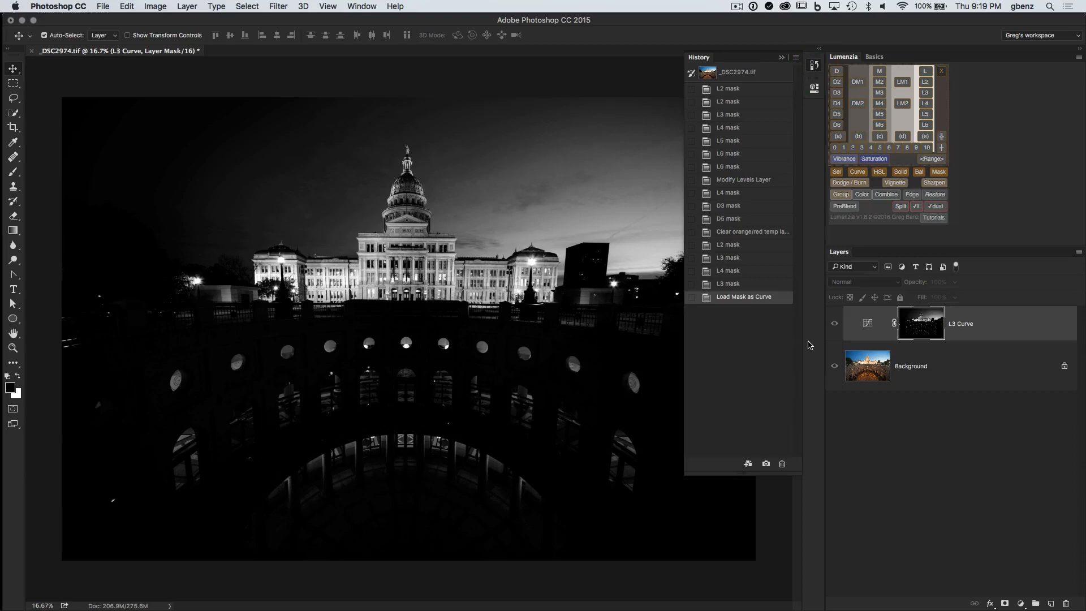
{"action": "left_click", "coordinate": [741, 284]}
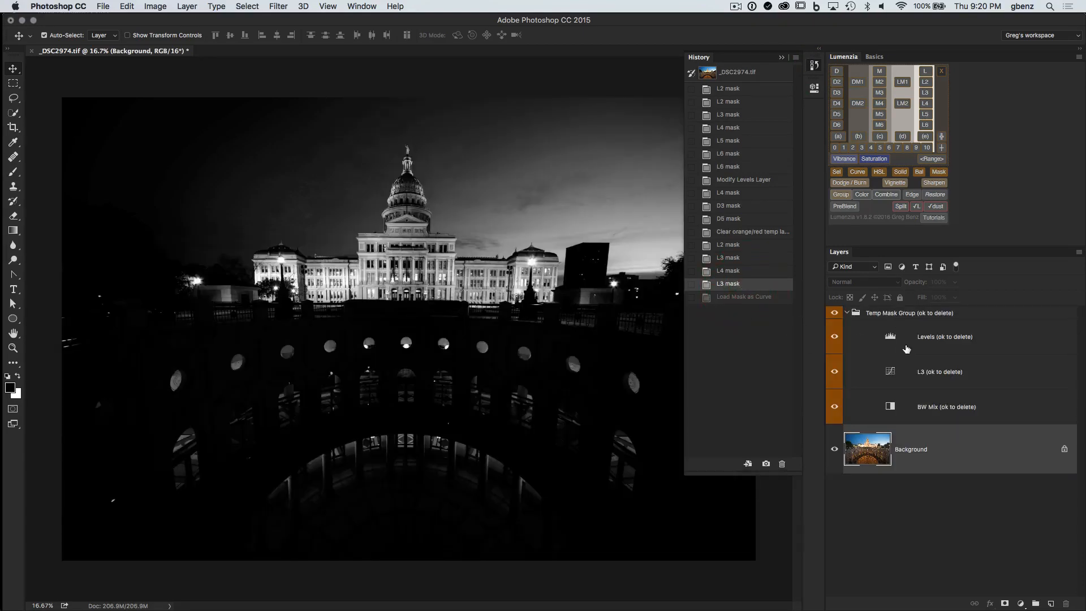
{"action": "left_click", "coordinate": [747, 296]}
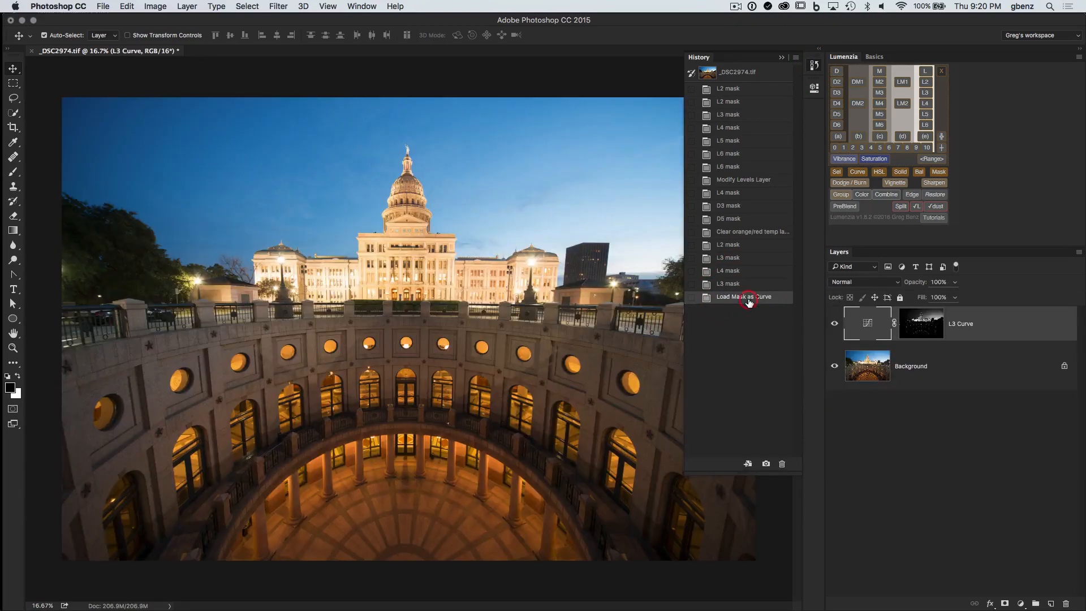
{"action": "left_click", "coordinate": [920, 323], "text": "alt"}
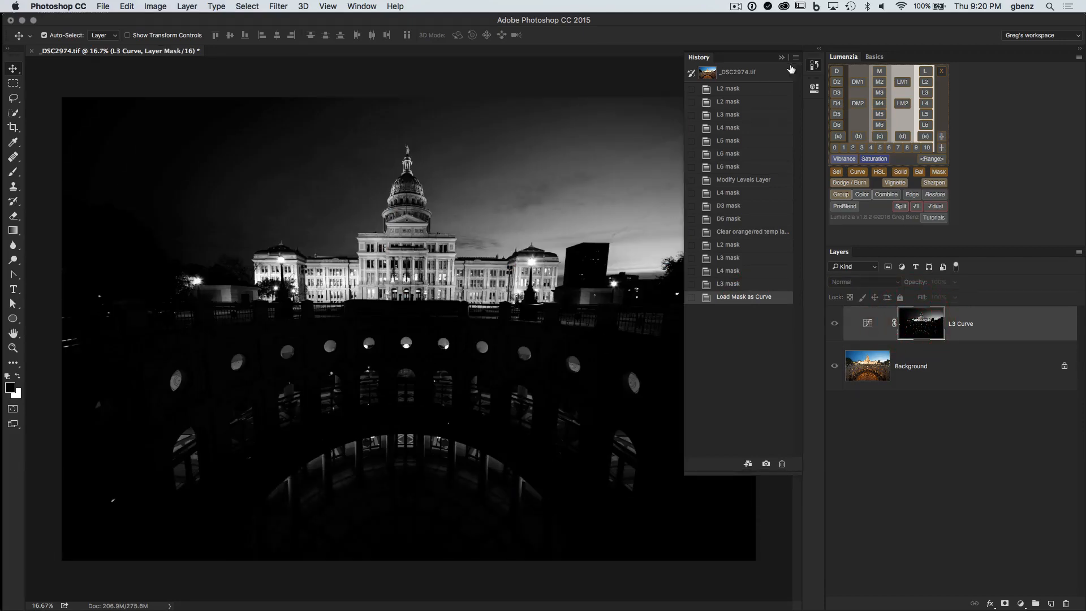
{"action": "left_click", "coordinate": [814, 65]}
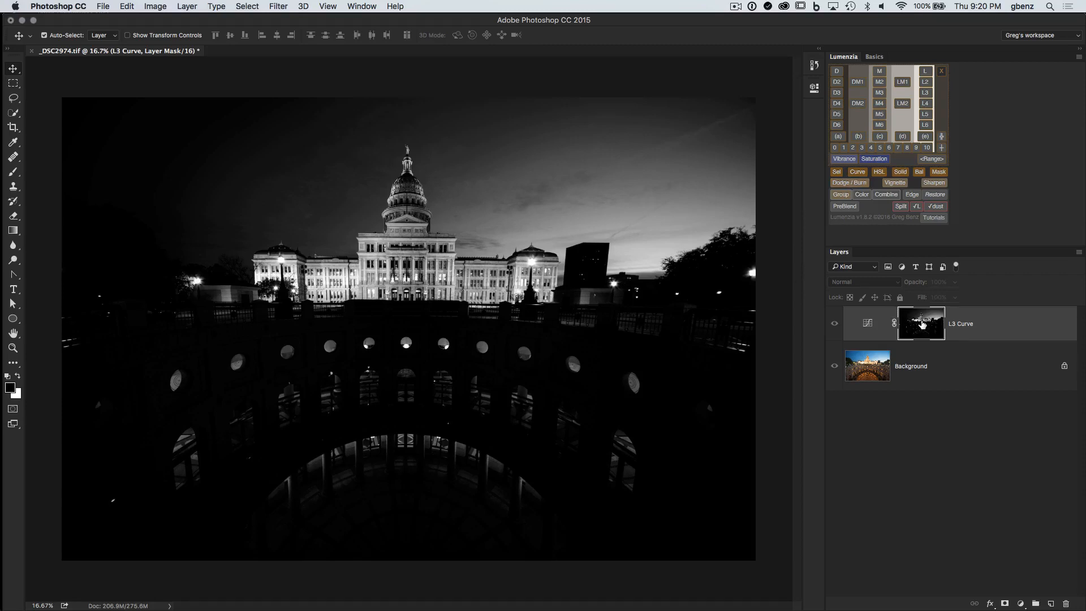
Darken the highlights by pulling down the upper part of the L3 Curve layer's RGB curve, and toggle the layer to compare.
{"action": "double_click", "coordinate": [867, 322]}
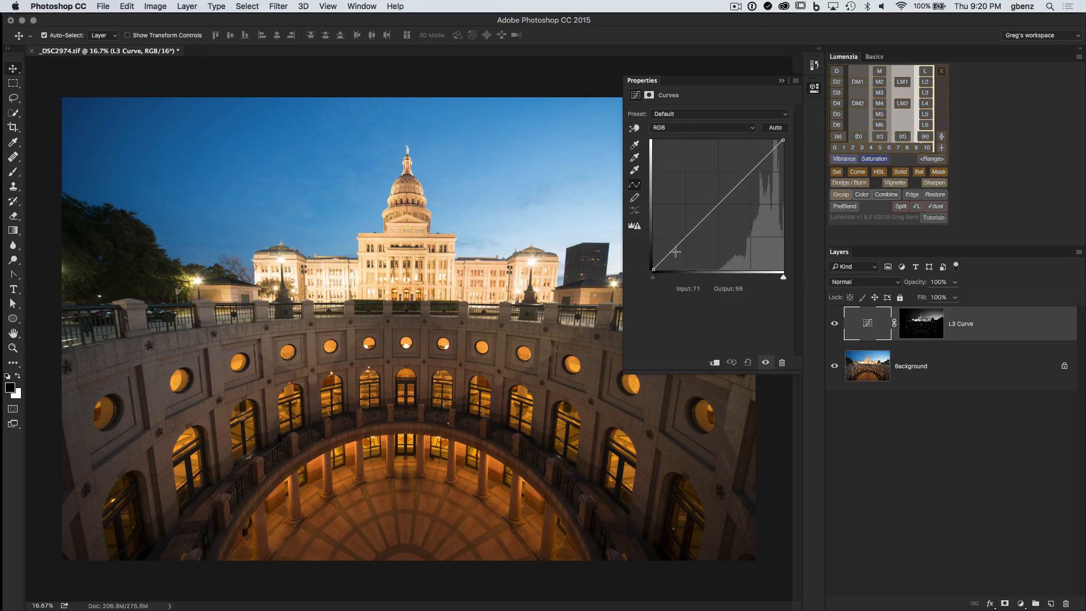
{"action": "left_click", "coordinate": [834, 324]}
{"action": "left_click", "coordinate": [834, 324]}
{"action": "left_click", "coordinate": [834, 324]}
{"action": "left_click", "coordinate": [834, 324]}
{"action": "left_click_drag", "start_coordinate": [736, 188], "coordinate": [737, 231]}
{"action": "left_click", "coordinate": [815, 90]}
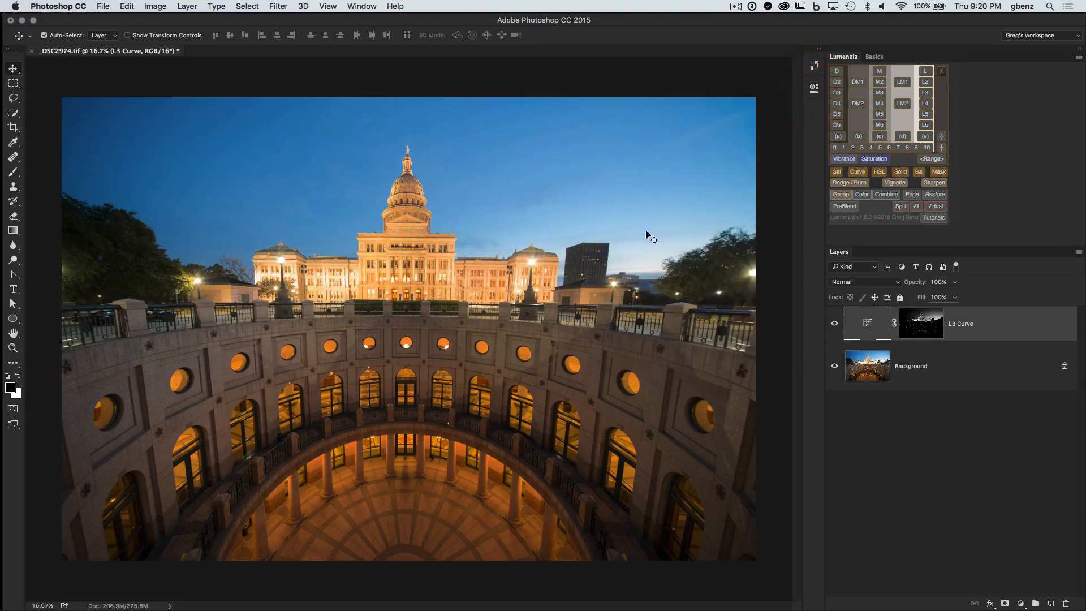
{"action": "left_click", "coordinate": [835, 324]}
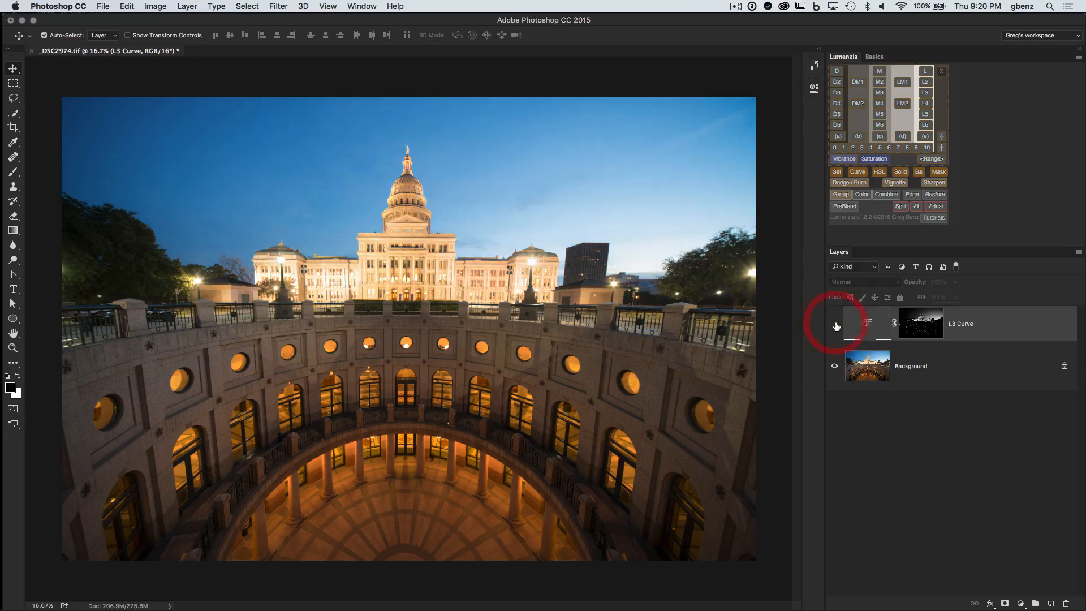
Turn the L3 Curve layer back on and inspect its layer mask on the canvas before returning to the photo.
{"action": "left_click", "coordinate": [835, 324]}
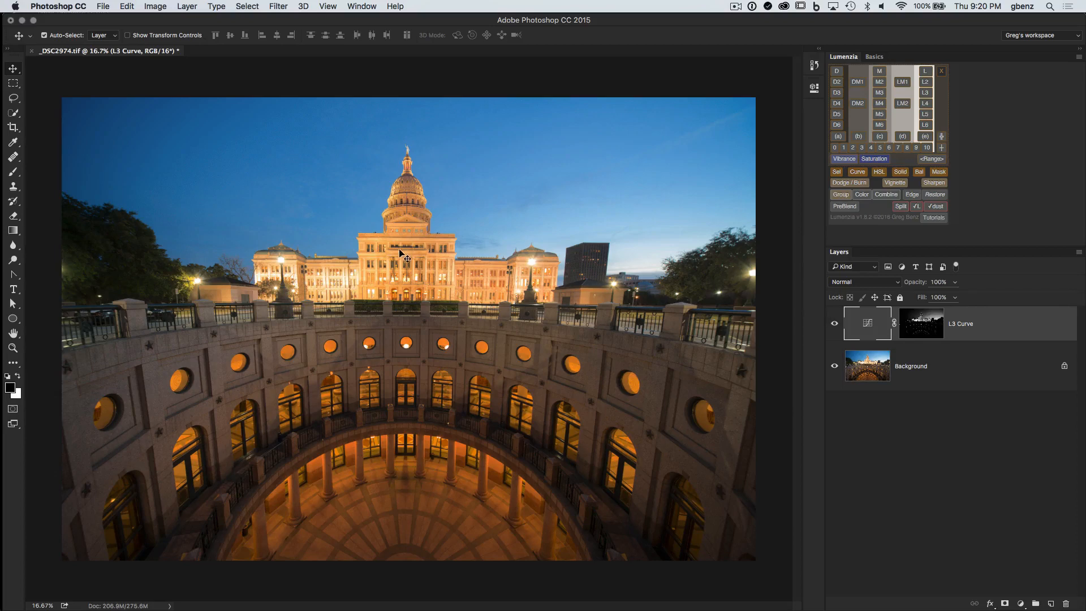
{"action": "key", "text": "alt"}
{"action": "left_click", "coordinate": [929, 327], "text": "alt"}
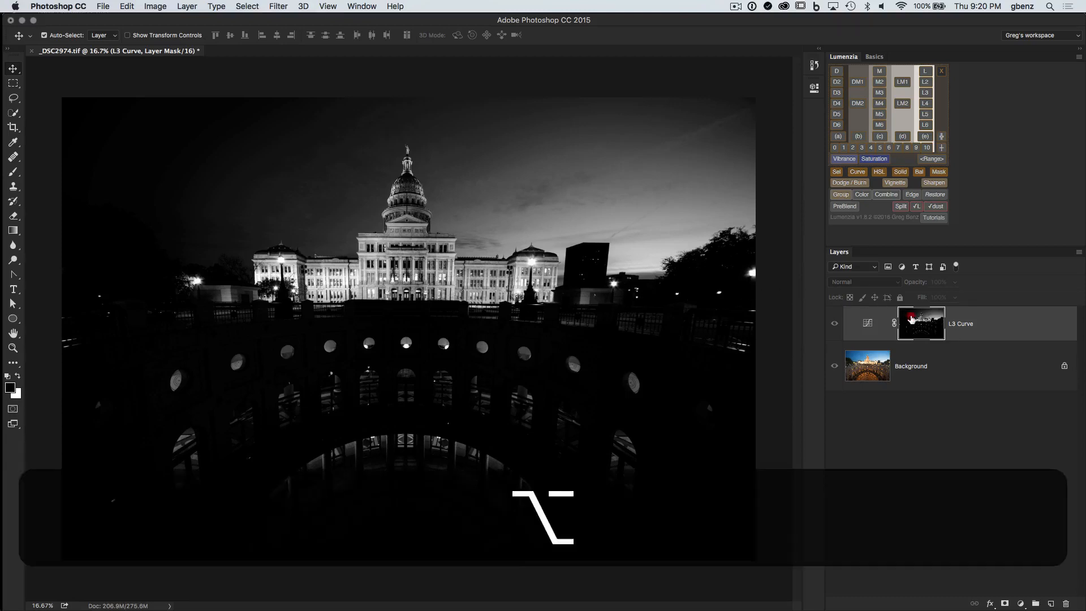
{"action": "left_click", "coordinate": [905, 319], "text": "alt"}
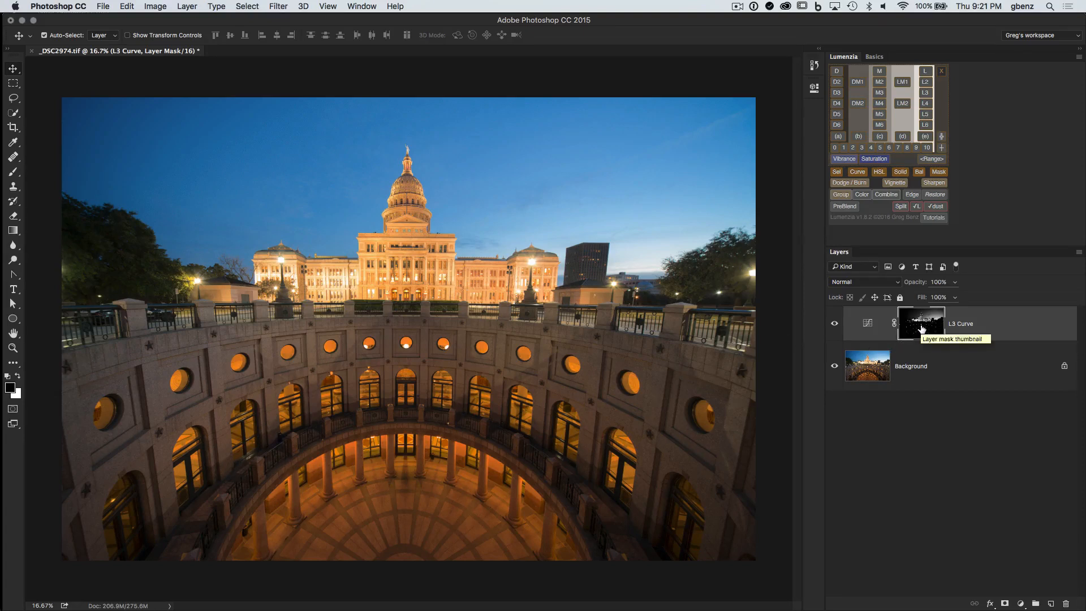
Brush black over the courtyard floor on the L3 Curve mask, compare with and without the stroke, and undo it.
{"action": "key", "text": "b"}
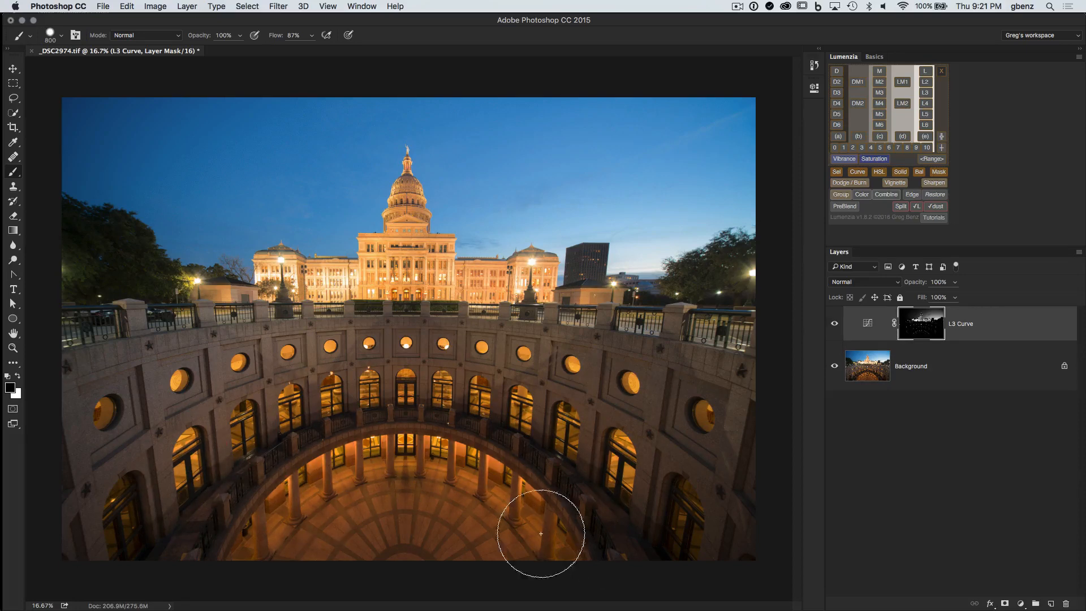
{"action": "left_click", "coordinate": [578, 493]}
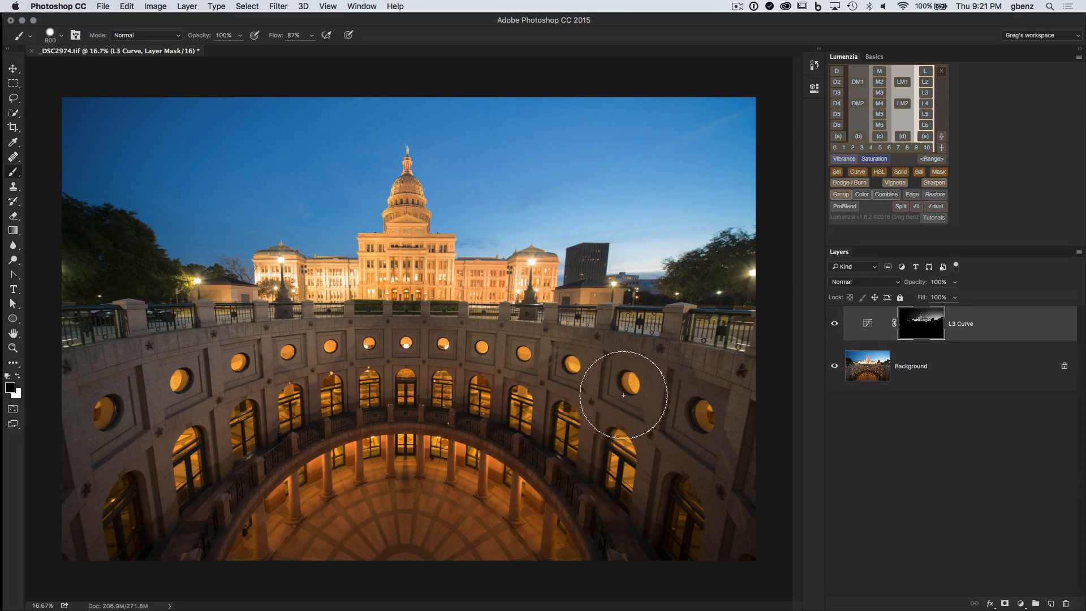
{"action": "key", "text": "super"}
{"action": "key", "text": "super+z"}
{"action": "key", "text": "super+z"}
{"action": "key", "text": "super+z"}
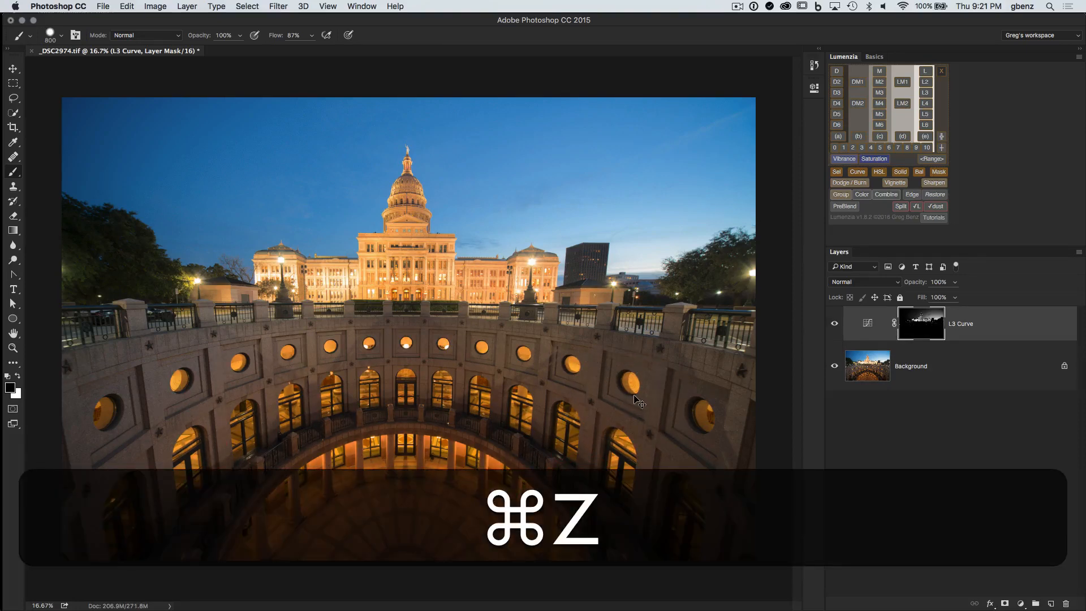
{"action": "key", "text": "super+z"}
{"action": "key", "text": "super+z"}
{"action": "key", "text": "super+z"}
{"action": "key", "text": "super+z"}
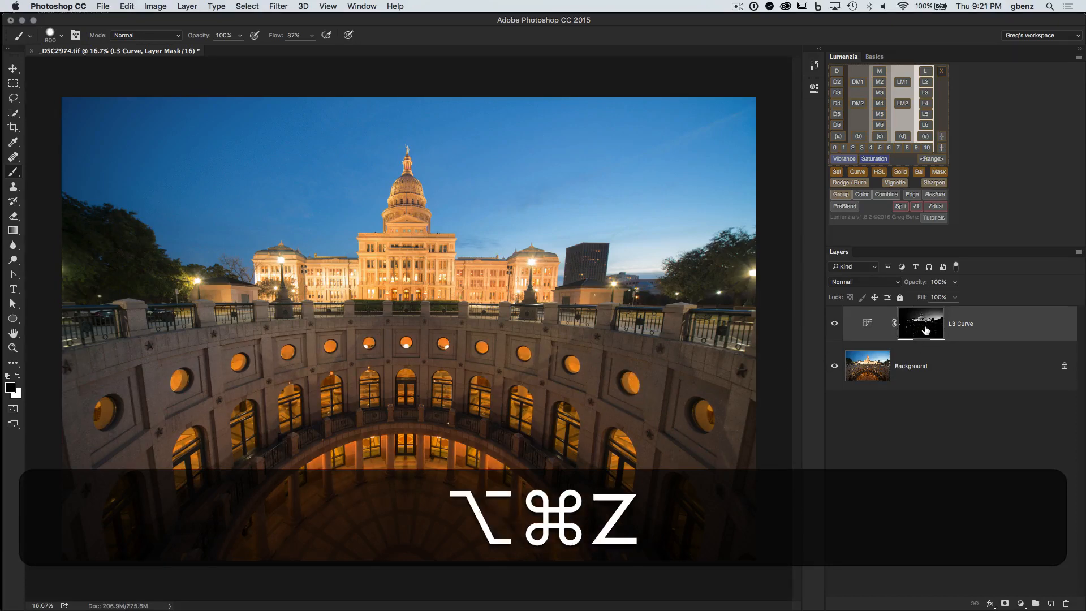
Brush black over the row of round windows in the displayed L3 Curve mask, undo the stroke, and return to the photo.
{"action": "left_click", "coordinate": [926, 331], "text": "alt"}
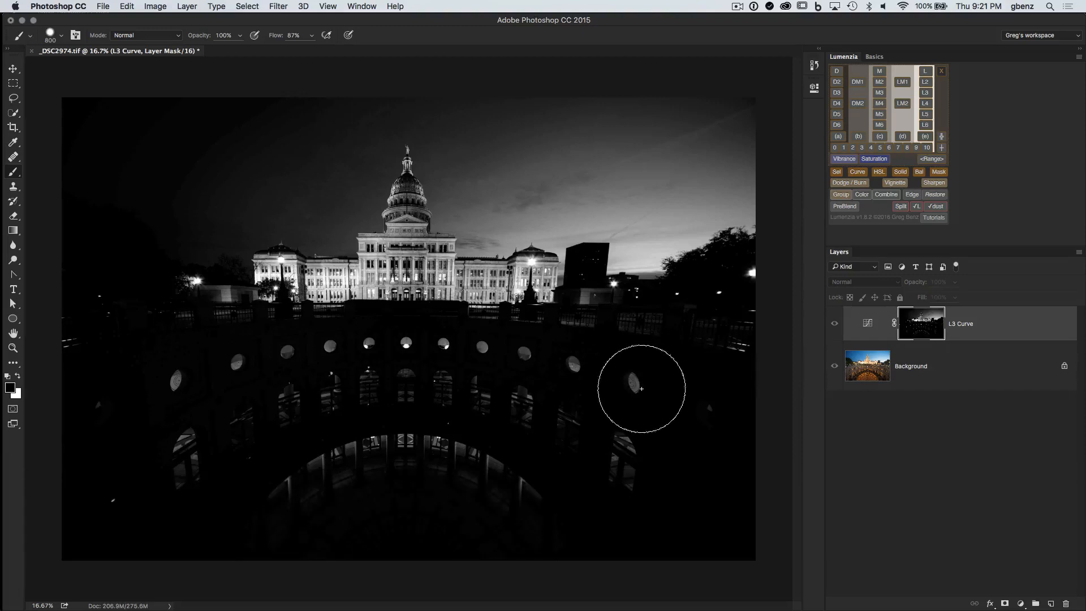
{"action": "mouse_move", "coordinate": [571, 343]}
{"action": "left_mouse_down"}
{"action": "mouse_move", "coordinate": [606, 351]}
{"action": "mouse_move", "coordinate": [636, 392]}
{"action": "mouse_move", "coordinate": [669, 401]}
{"action": "mouse_move", "coordinate": [589, 356]}
{"action": "mouse_move", "coordinate": [430, 356]}
{"action": "mouse_move", "coordinate": [245, 364]}
{"action": "mouse_move", "coordinate": [135, 413]}
{"action": "left_mouse_up"}
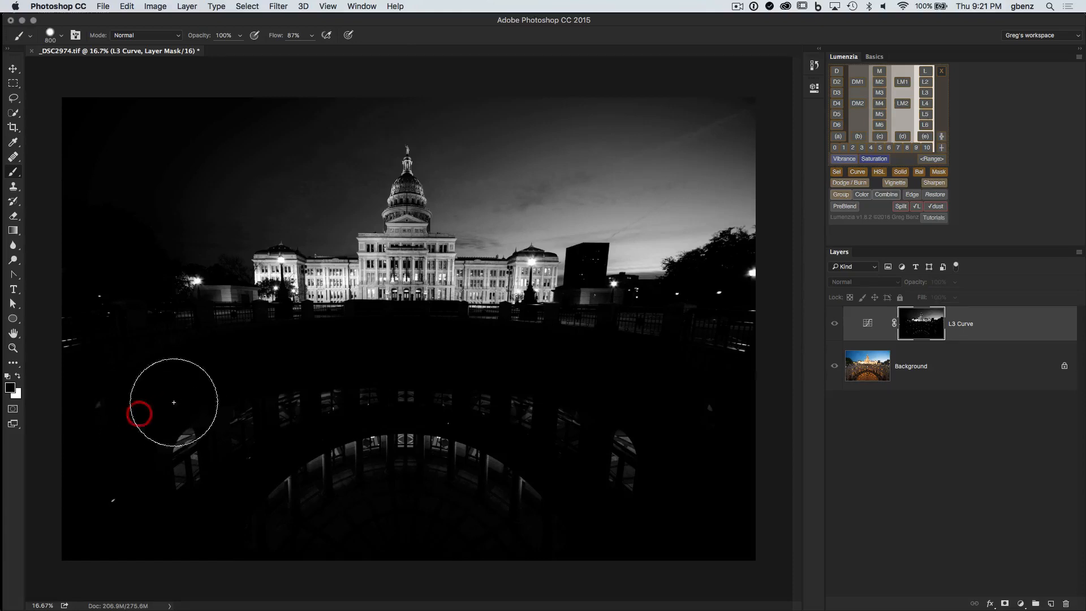
{"action": "key", "text": "super+z"}
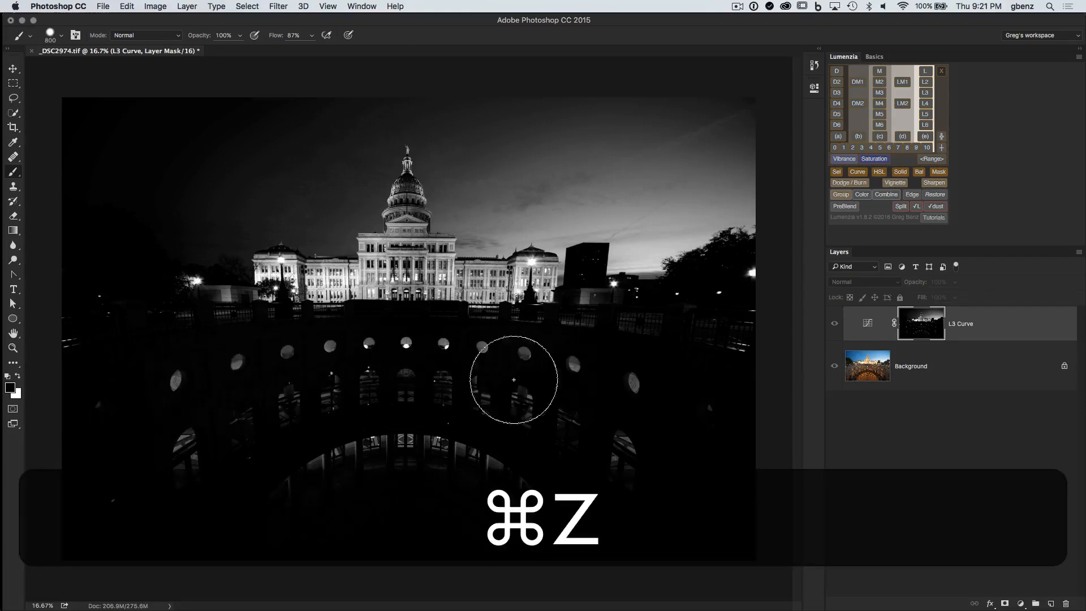
{"action": "key", "text": "v"}
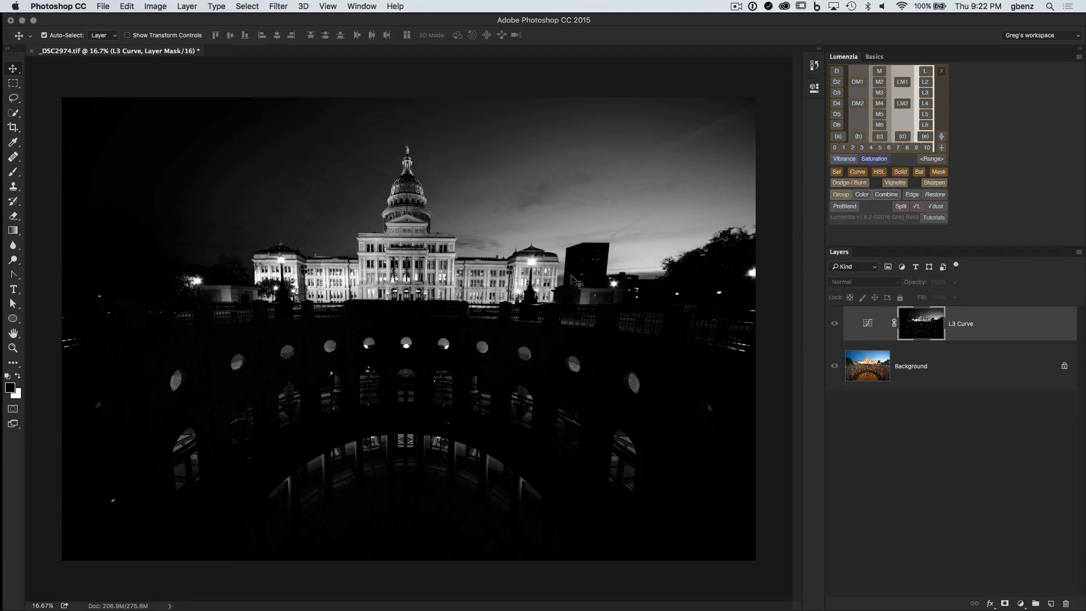
{"action": "left_click", "coordinate": [920, 336], "text": "alt"}
{"action": "left_click", "coordinate": [920, 336], "text": "alt"}
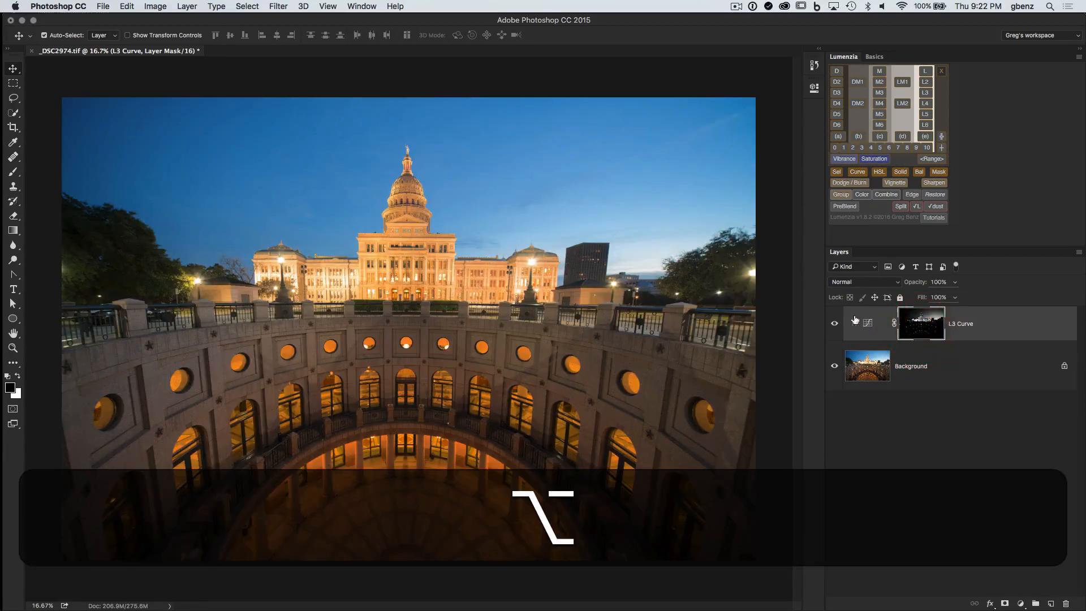
Brush black over the capitol on the L3 Curve mask, inspect the painted mask, and undo the strokes.
{"action": "key", "text": "b"}
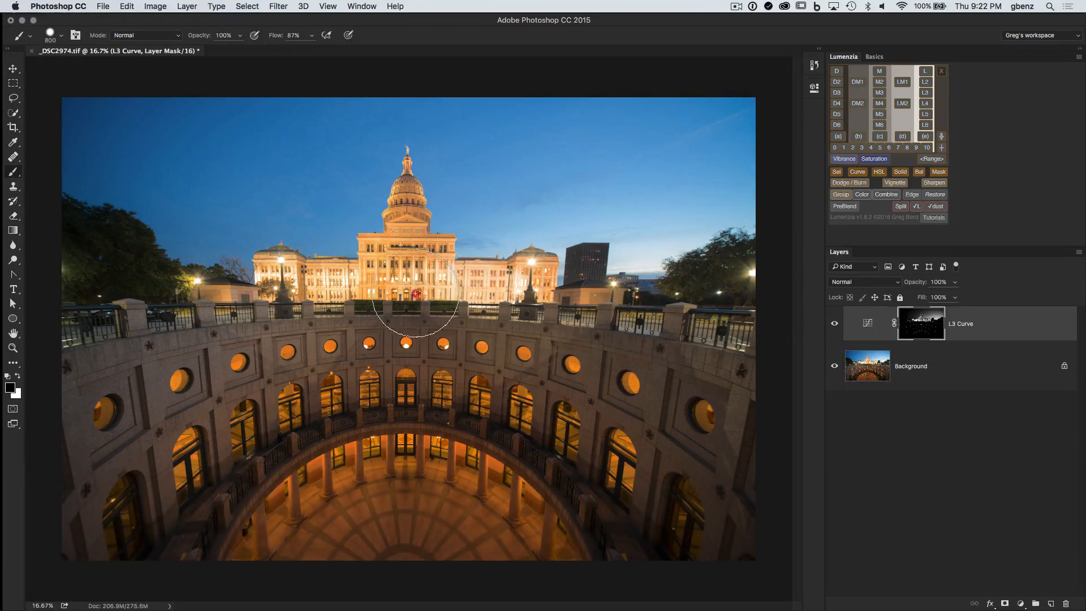
{"action": "mouse_move", "coordinate": [418, 278]}
{"action": "left_mouse_down"}
{"action": "mouse_move", "coordinate": [400, 263]}
{"action": "mouse_move", "coordinate": [407, 210]}
{"action": "left_mouse_up"}
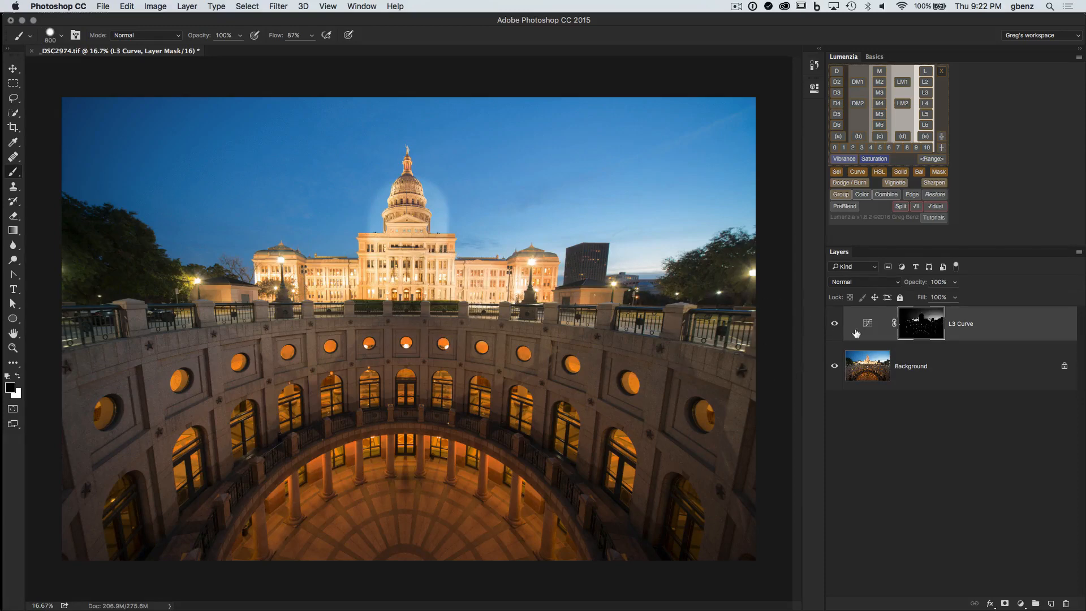
{"action": "key", "text": "alt"}
{"action": "left_click", "coordinate": [918, 327], "text": "alt"}
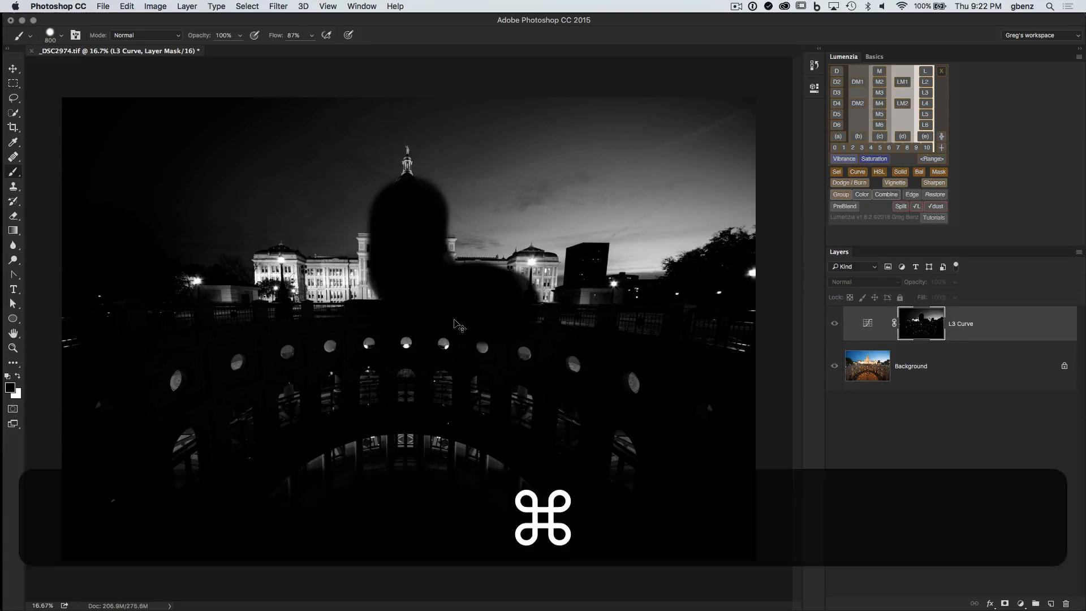
{"action": "key", "text": "super+z"}
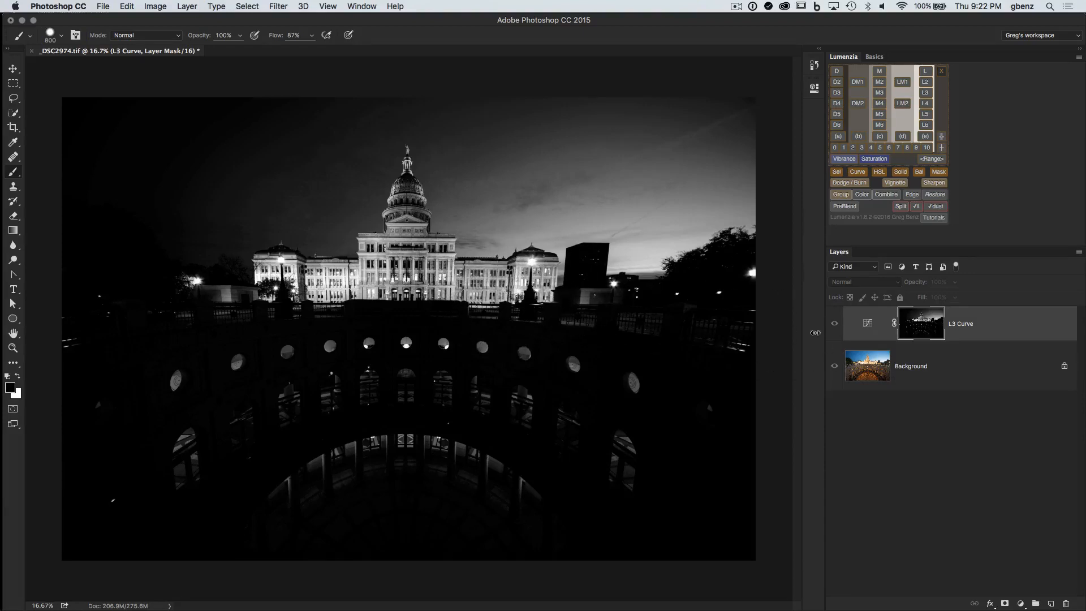
{"action": "key", "text": "alt"}
{"action": "left_click", "coordinate": [926, 330], "text": "alt"}
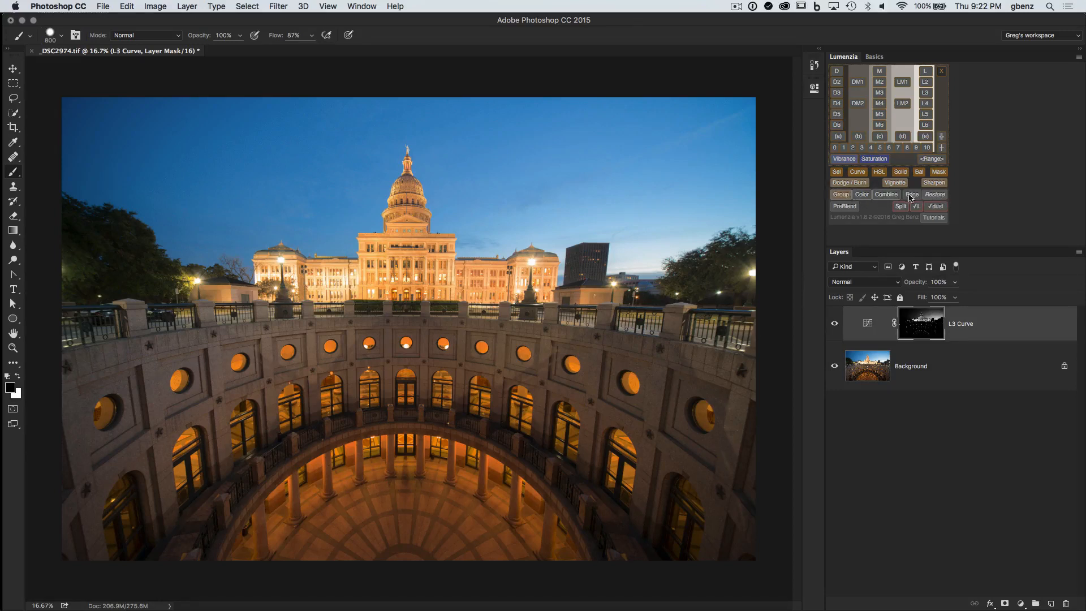
Put the L3 Curve layer in a Lumenzia group with a white mask, and inspect the layer and group masks in turn.
{"action": "left_click", "coordinate": [845, 195]}
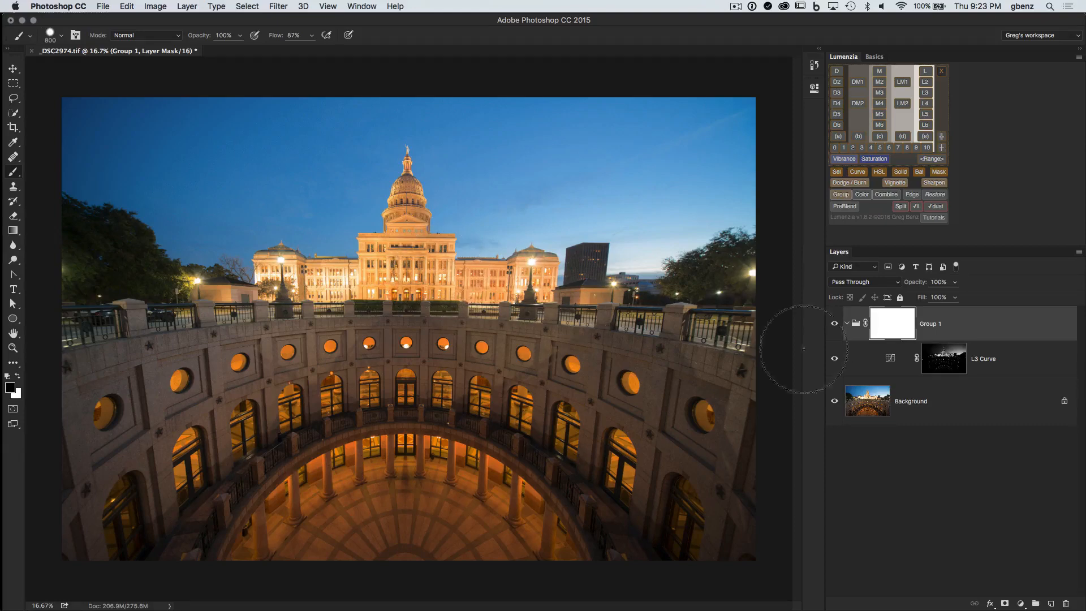
{"action": "left_click", "coordinate": [944, 362], "text": "alt"}
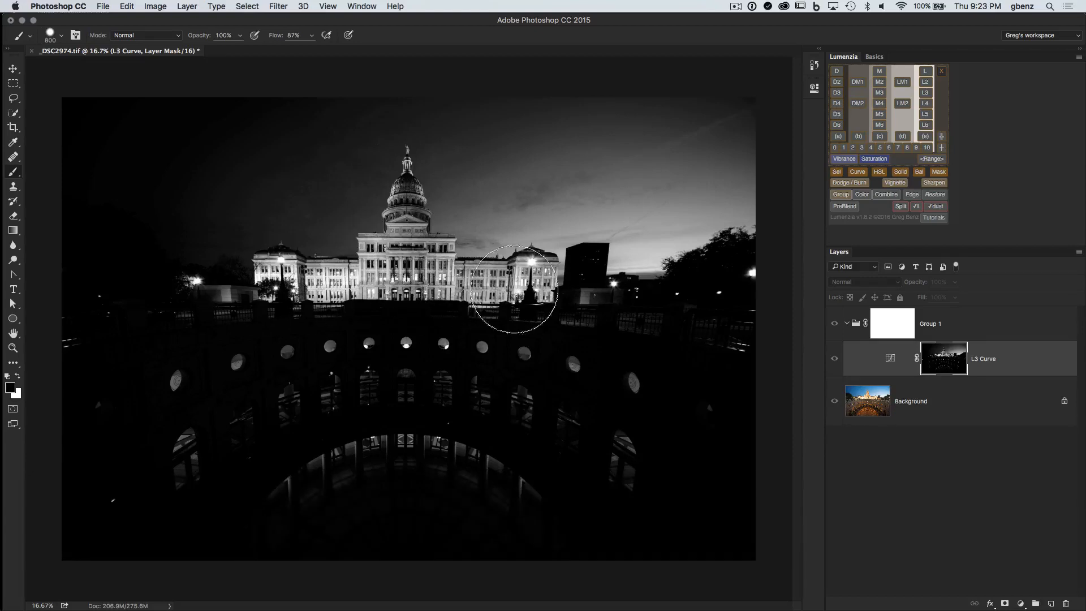
{"action": "left_click", "coordinate": [899, 332], "text": "alt"}
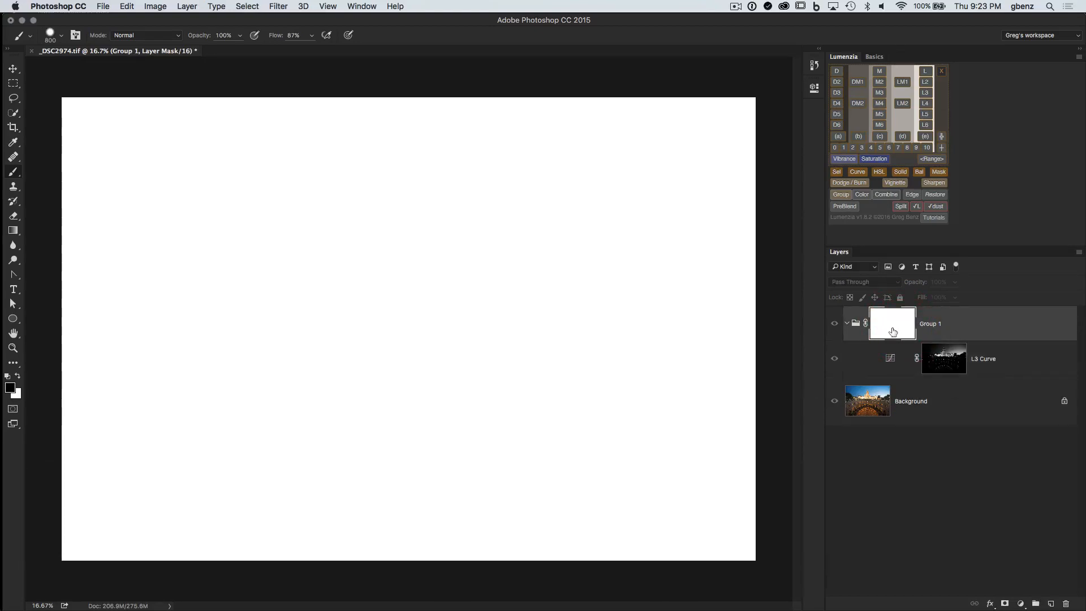
{"action": "left_click", "coordinate": [895, 329], "text": "alt"}
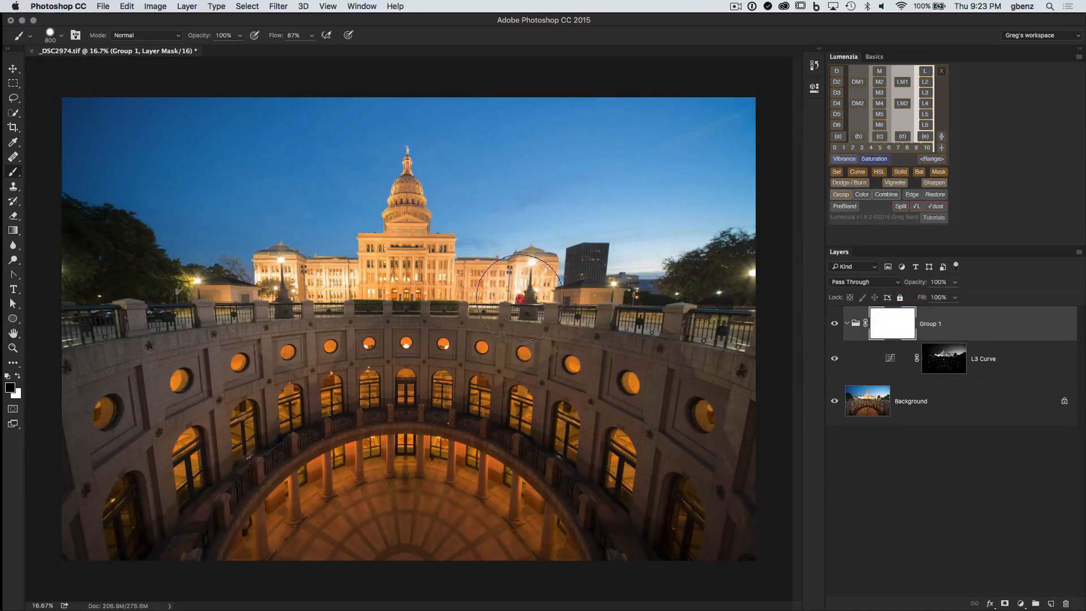
Paint black over the capitol on the group mask, and paint white over the sky around the dome to restore the effect.
{"action": "mouse_move", "coordinate": [452, 304]}
{"action": "left_mouse_down"}
{"action": "mouse_move", "coordinate": [404, 283]}
{"action": "mouse_move", "coordinate": [407, 195]}
{"action": "mouse_move", "coordinate": [430, 258]}
{"action": "mouse_move", "coordinate": [386, 255]}
{"action": "mouse_move", "coordinate": [485, 242]}
{"action": "left_mouse_up"}
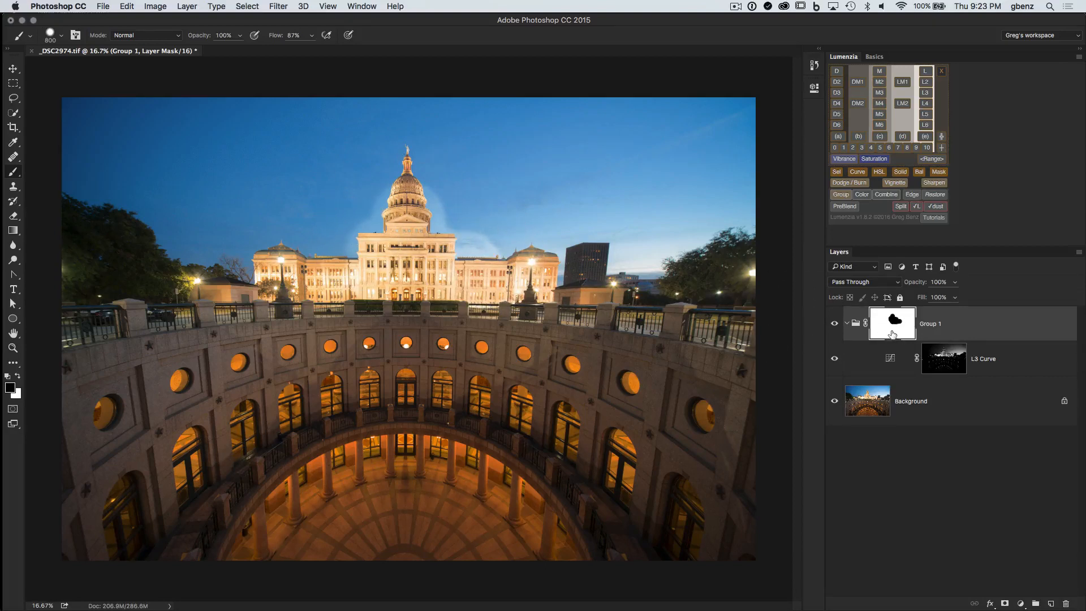
{"action": "left_click", "coordinate": [18, 376]}
{"action": "mouse_move", "coordinate": [497, 199]}
{"action": "left_mouse_down"}
{"action": "mouse_move", "coordinate": [498, 261]}
{"action": "mouse_move", "coordinate": [469, 208]}
{"action": "mouse_move", "coordinate": [397, 156]}
{"action": "mouse_move", "coordinate": [345, 233]}
{"action": "left_mouse_up"}
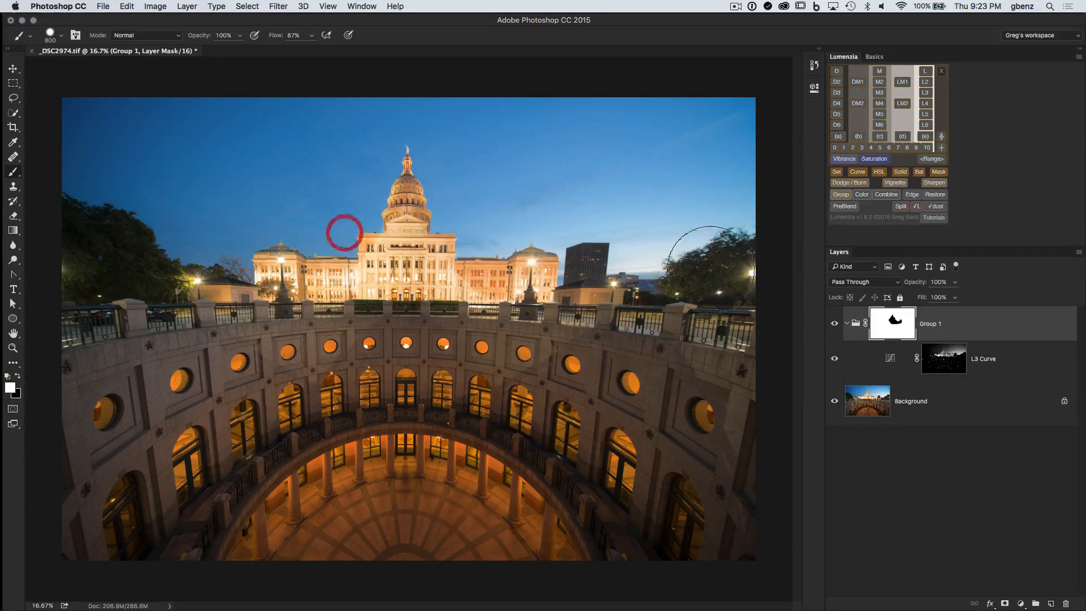
Display the group mask on the canvas and reshape its black area with white and black brush strokes.
{"action": "left_click", "coordinate": [906, 333], "text": "alt"}
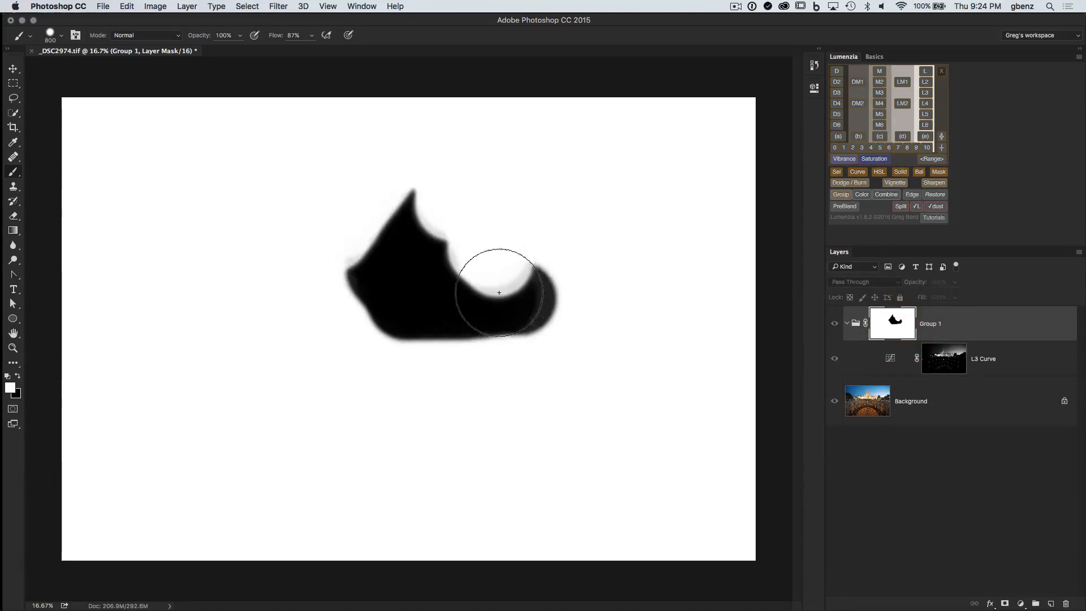
{"action": "mouse_move", "coordinate": [498, 257]}
{"action": "left_mouse_down"}
{"action": "mouse_move", "coordinate": [526, 253]}
{"action": "mouse_move", "coordinate": [402, 196]}
{"action": "left_mouse_up"}
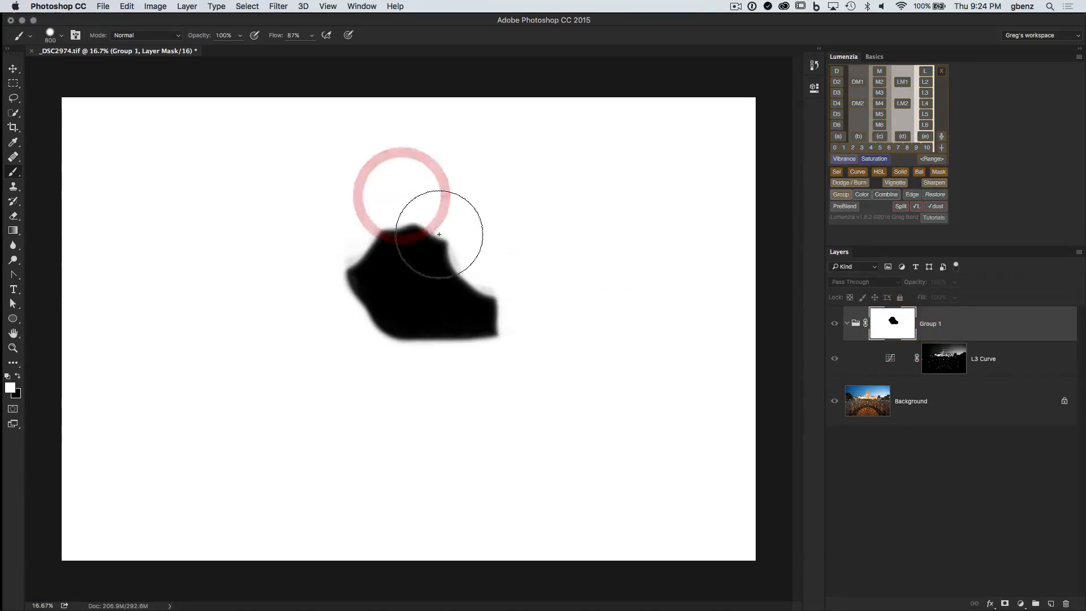
{"action": "key", "text": "x"}
{"action": "mouse_move", "coordinate": [412, 243]}
{"action": "left_mouse_down"}
{"action": "mouse_move", "coordinate": [491, 306]}
{"action": "mouse_move", "coordinate": [482, 278]}
{"action": "left_mouse_up"}
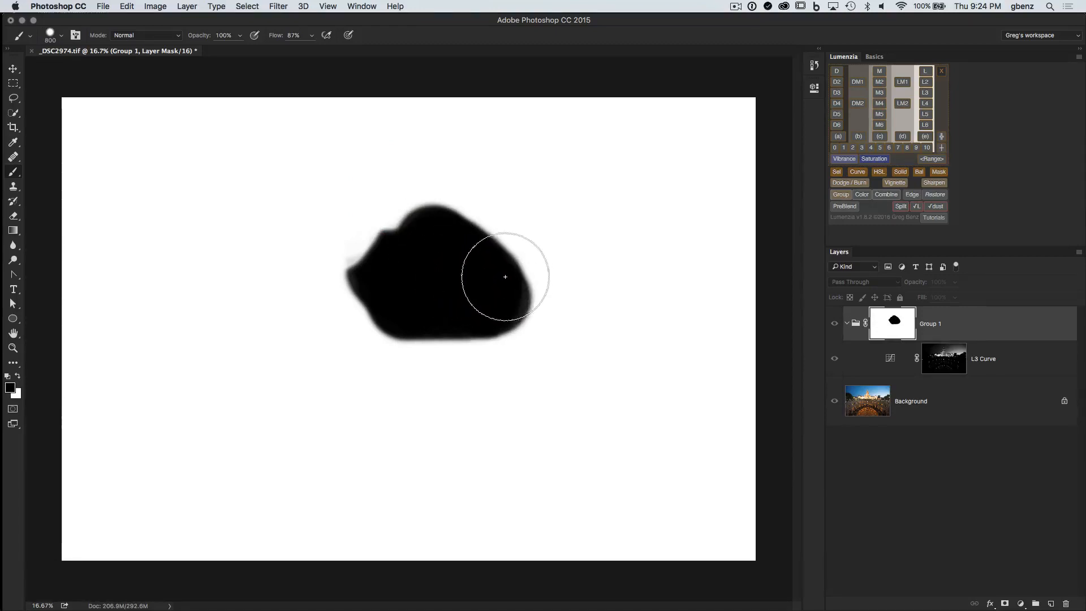
{"action": "left_click_drag", "start_coordinate": [899, 329], "coordinate": [891, 333]}
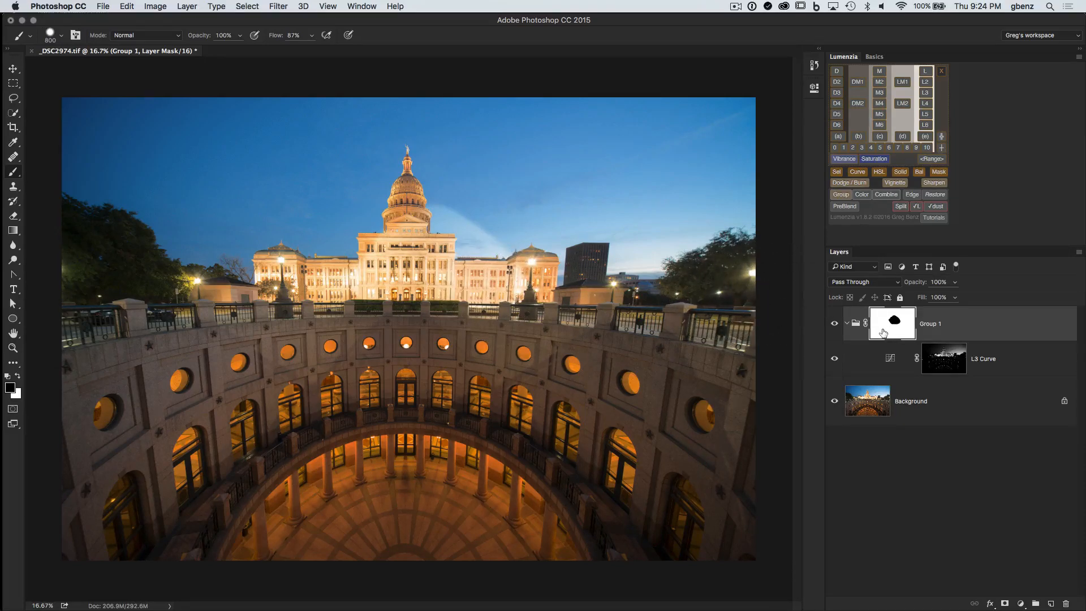
Revert to the Modify Curves Layer history state and toggle the L3 Curve layer's visibility to compare.
{"action": "left_click", "coordinate": [816, 67]}
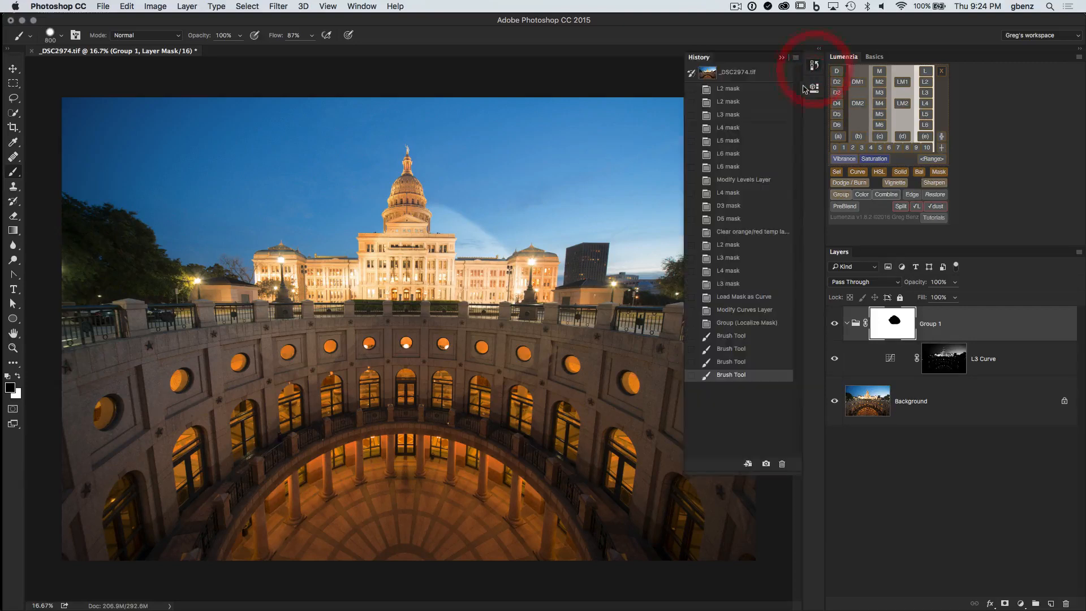
{"action": "left_click", "coordinate": [746, 311]}
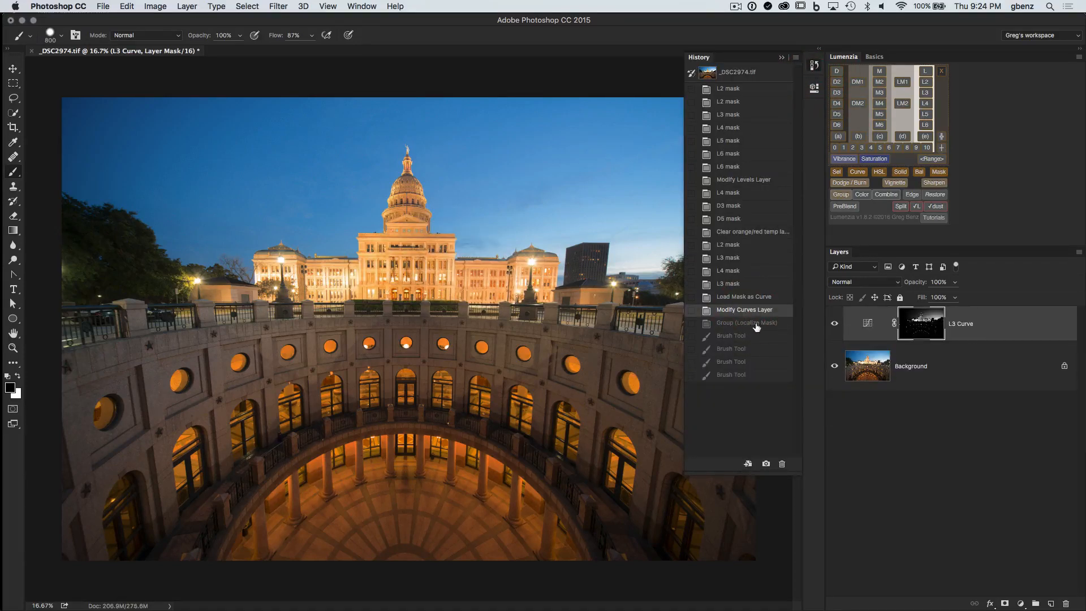
{"action": "left_click", "coordinate": [816, 68]}
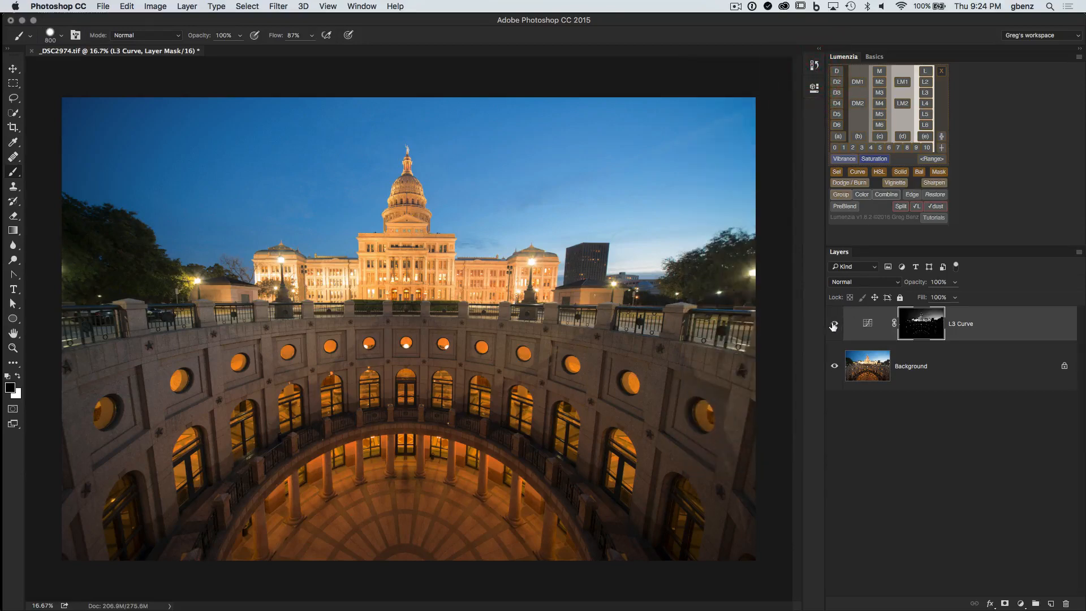
{"action": "left_click", "coordinate": [835, 324]}
{"action": "left_click", "coordinate": [835, 325]}
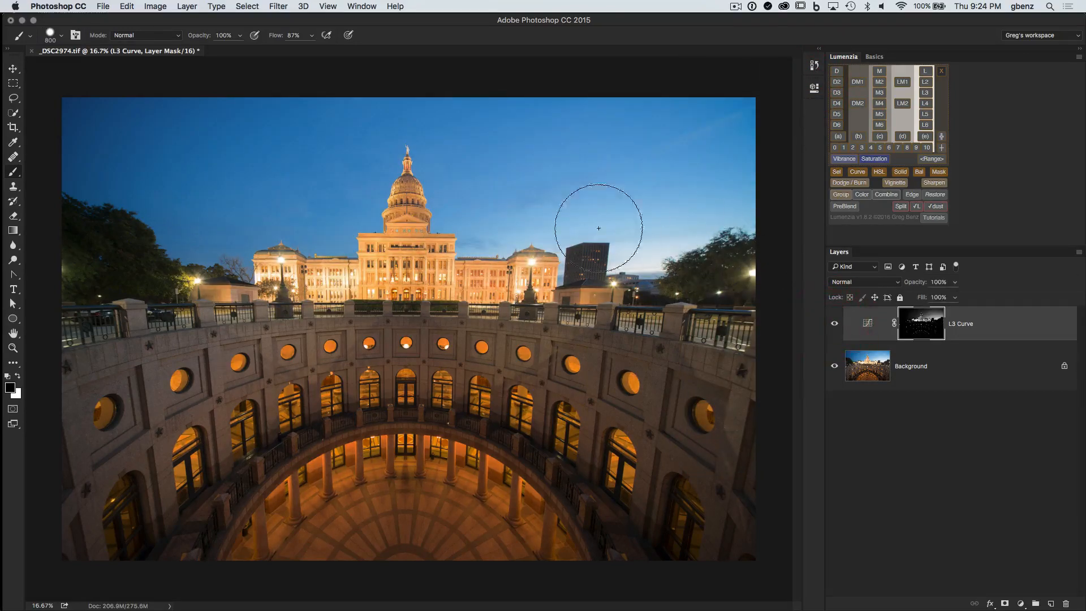
Start a Lumenzia color mask group for the L3 Curve layer and sample the blue sky right of the dome.
{"action": "left_click", "coordinate": [863, 196]}
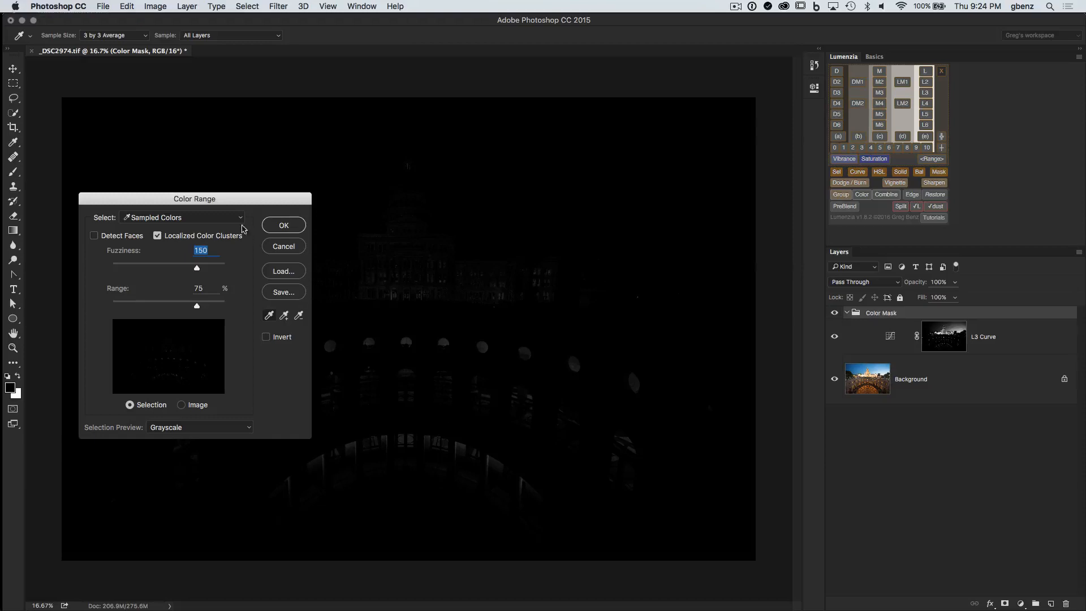
{"action": "left_click_drag", "start_coordinate": [199, 203], "coordinate": [194, 314]}
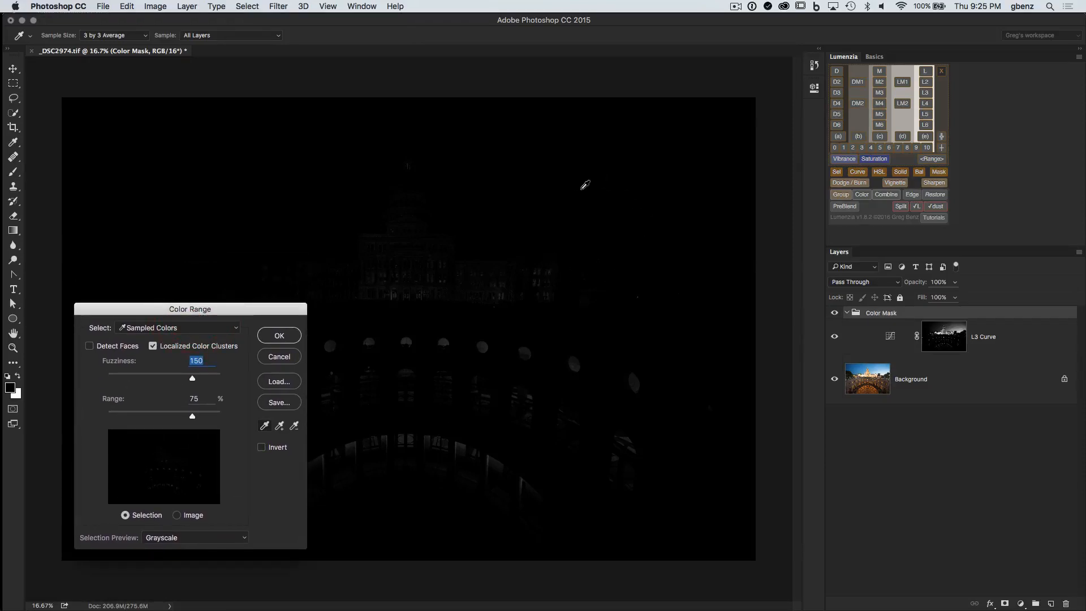
{"action": "left_click", "coordinate": [589, 186]}
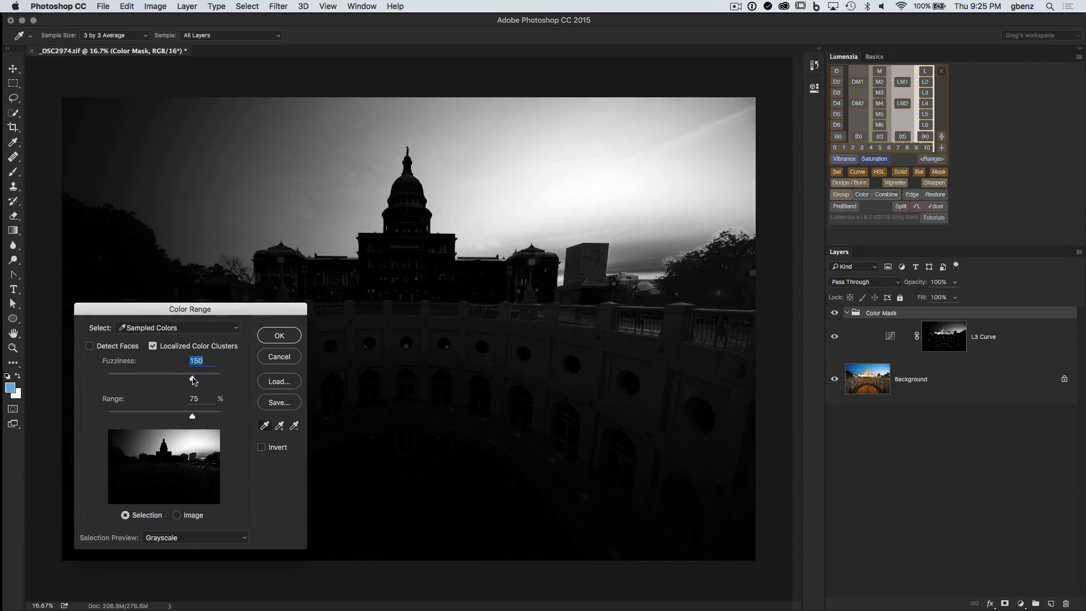
Set the color range Fuzziness to 39 and resample the upper sky, followed by the dark blue sky above the left trees.
{"action": "left_click_drag", "start_coordinate": [194, 381], "coordinate": [129, 381]}
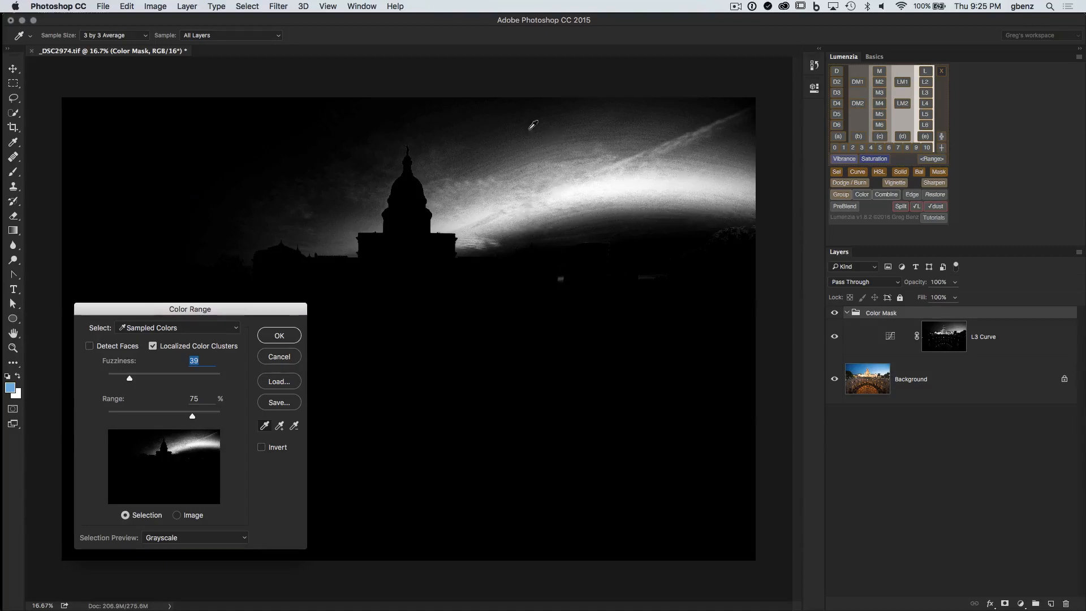
{"action": "left_click", "coordinate": [508, 120]}
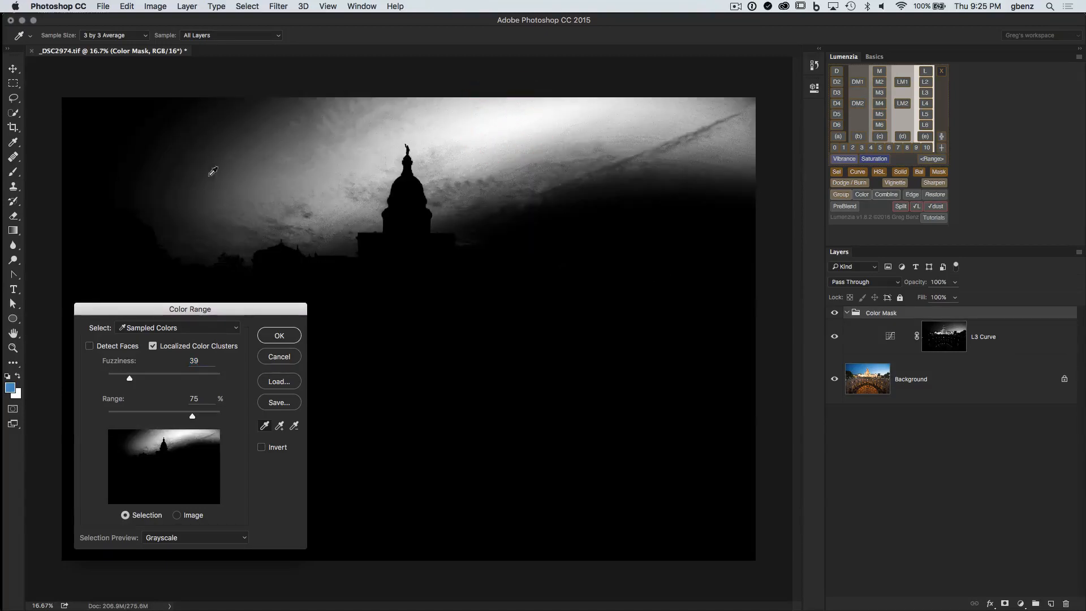
{"action": "left_click", "coordinate": [122, 131]}
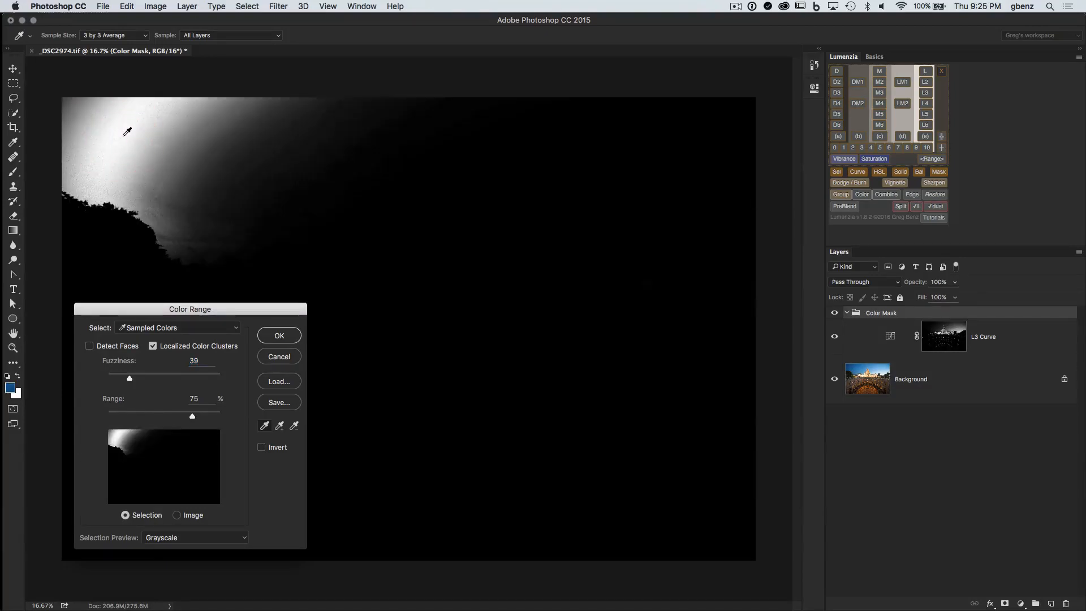
Try Fuzziness 134 with Range 11%, then Fuzziness 17 with Range 30% and 5%, on the dark sky above the left trees.
{"action": "left_click_drag", "start_coordinate": [130, 378], "coordinate": [183, 378]}
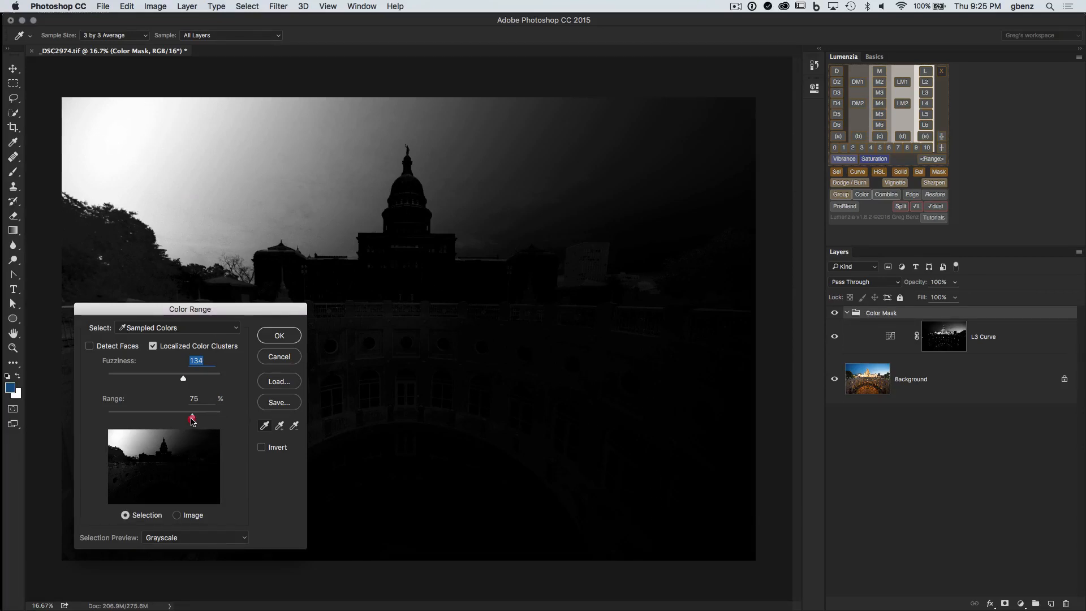
{"action": "left_click_drag", "start_coordinate": [192, 416], "coordinate": [119, 429]}
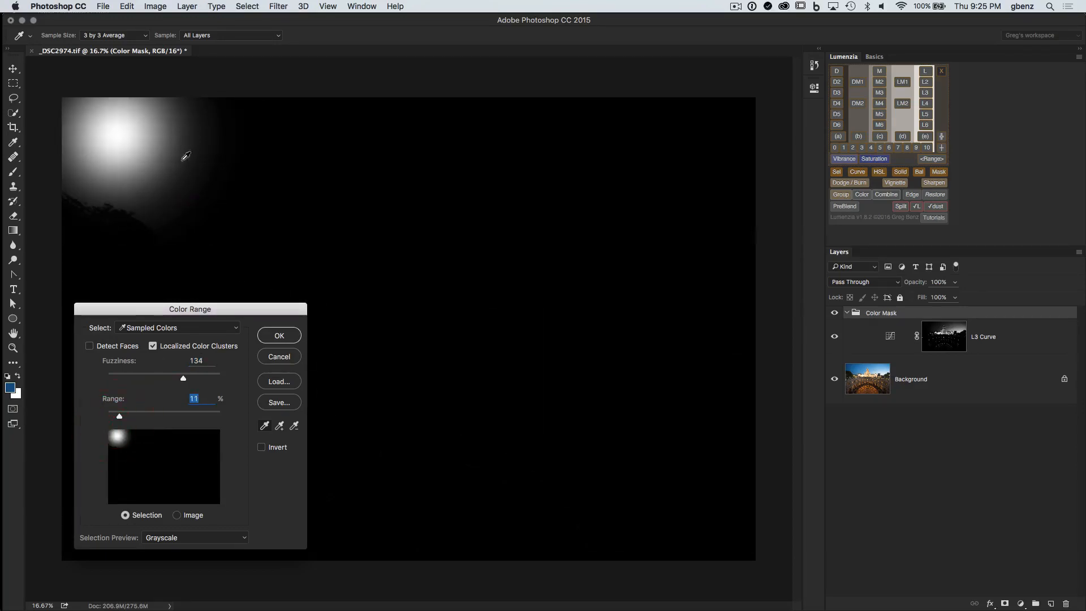
{"action": "left_click_drag", "start_coordinate": [173, 381], "coordinate": [142, 417]}
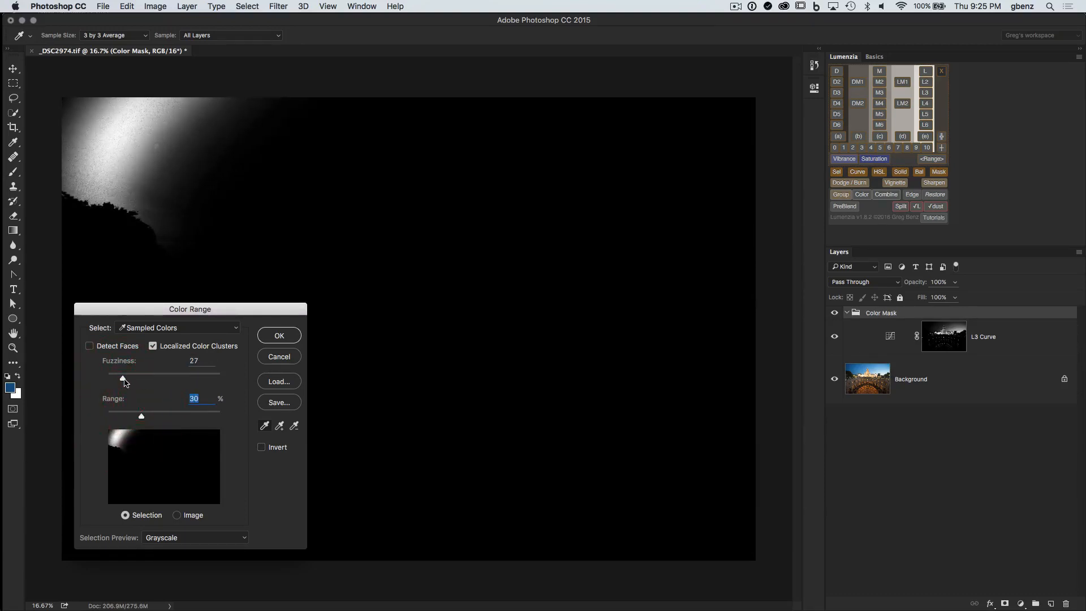
{"action": "left_click_drag", "start_coordinate": [122, 378], "coordinate": [118, 379]}
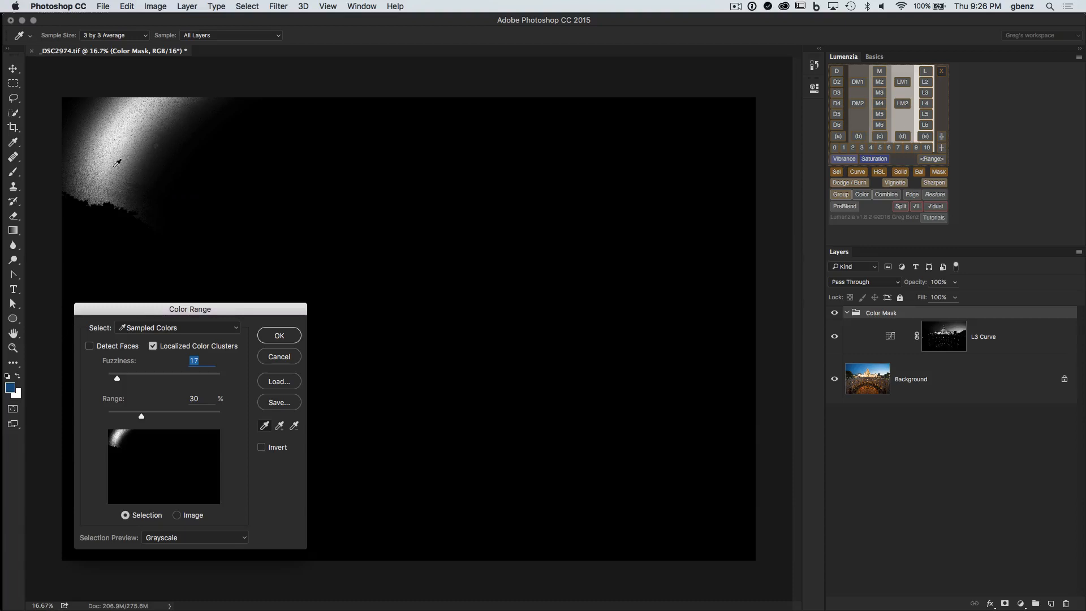
{"action": "left_click", "coordinate": [122, 141]}
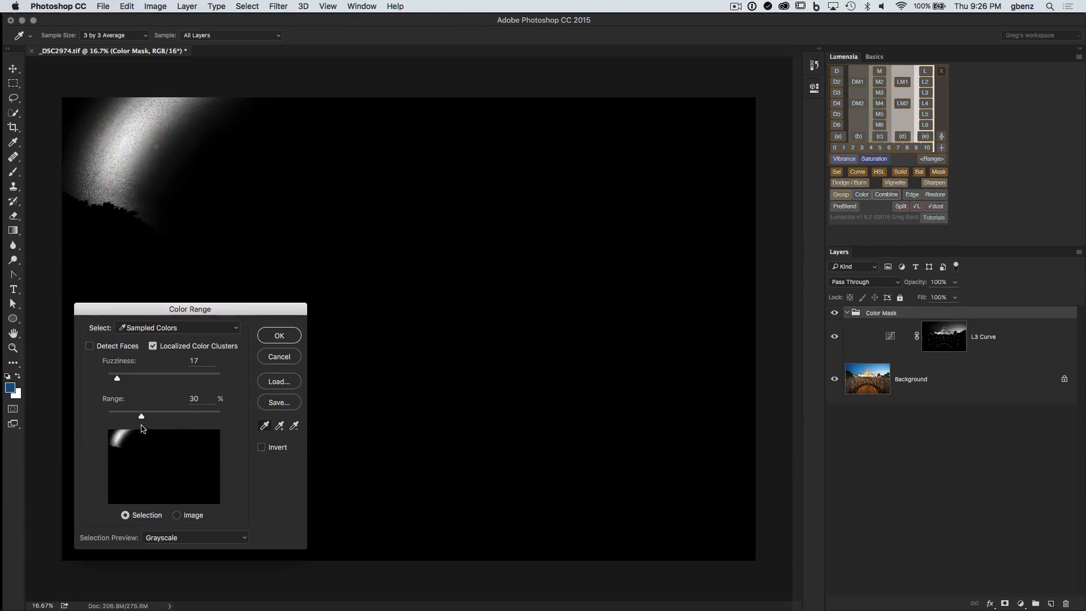
{"action": "left_click_drag", "start_coordinate": [142, 417], "coordinate": [113, 417]}
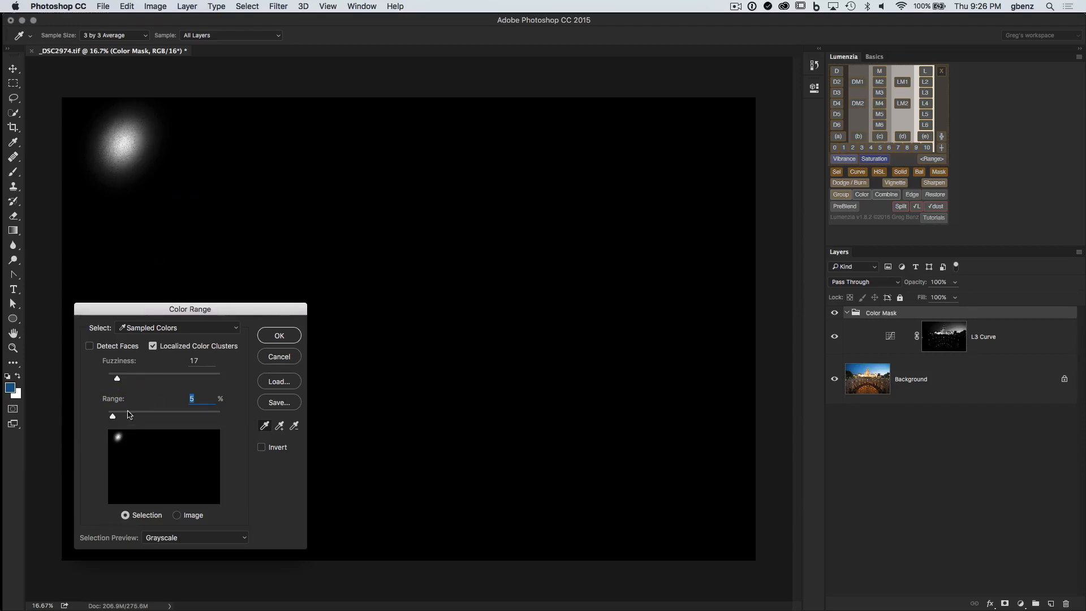
Set the color range's Range to 61% and Fuzziness to 109, and resample the sky right of the dome.
{"action": "left_click_drag", "start_coordinate": [112, 416], "coordinate": [174, 409]}
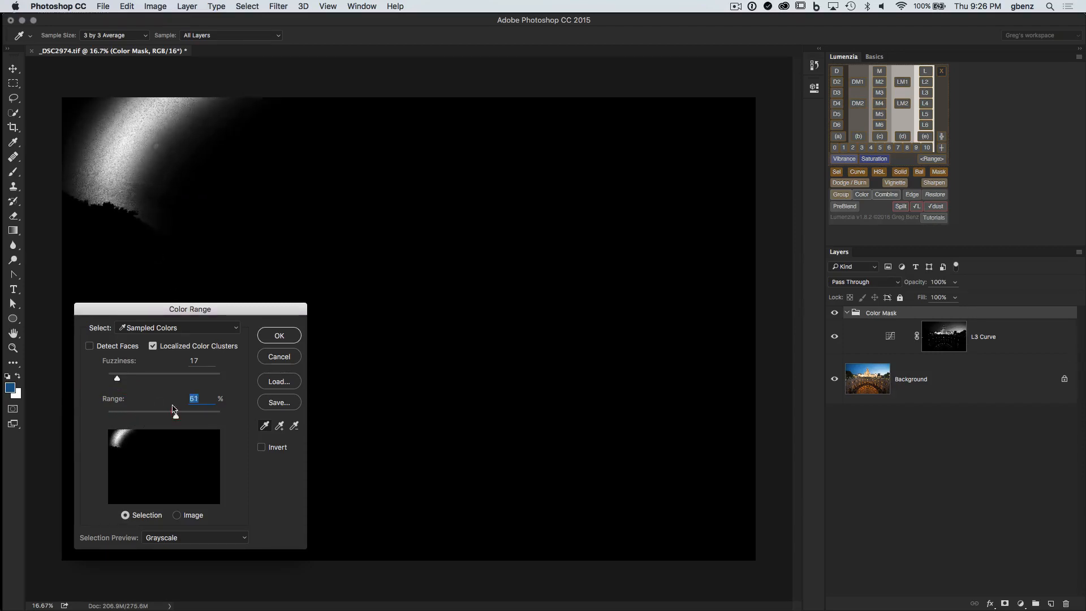
{"action": "left_click_drag", "start_coordinate": [117, 378], "coordinate": [168, 378]}
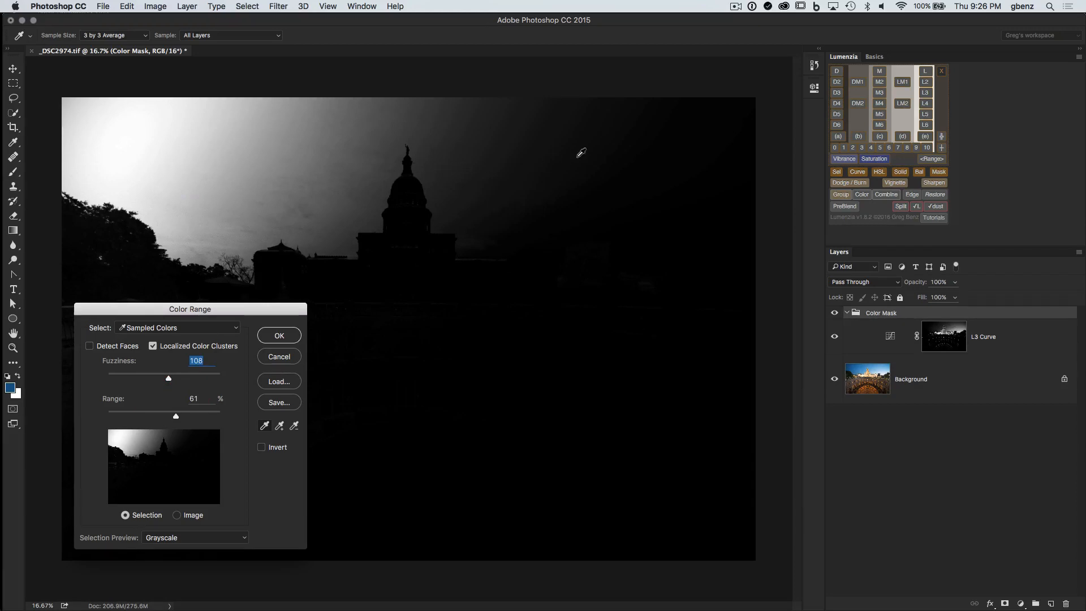
{"action": "left_click", "coordinate": [565, 174]}
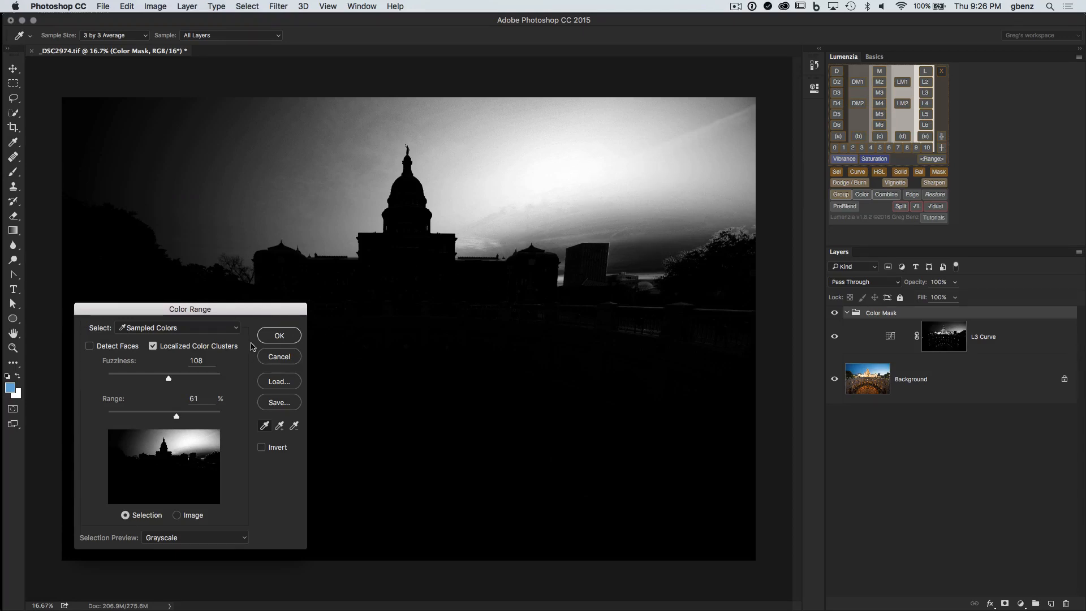
{"action": "mouse_move", "coordinate": [170, 381]}
{"action": "left_mouse_down"}
{"action": "mouse_move", "coordinate": [187, 383]}
{"action": "mouse_move", "coordinate": [169, 385]}
{"action": "left_mouse_up"}
Add color samples across the sky, from the bright area near the right horizon up to the blue above the dome.
{"action": "key", "text": "shift"}
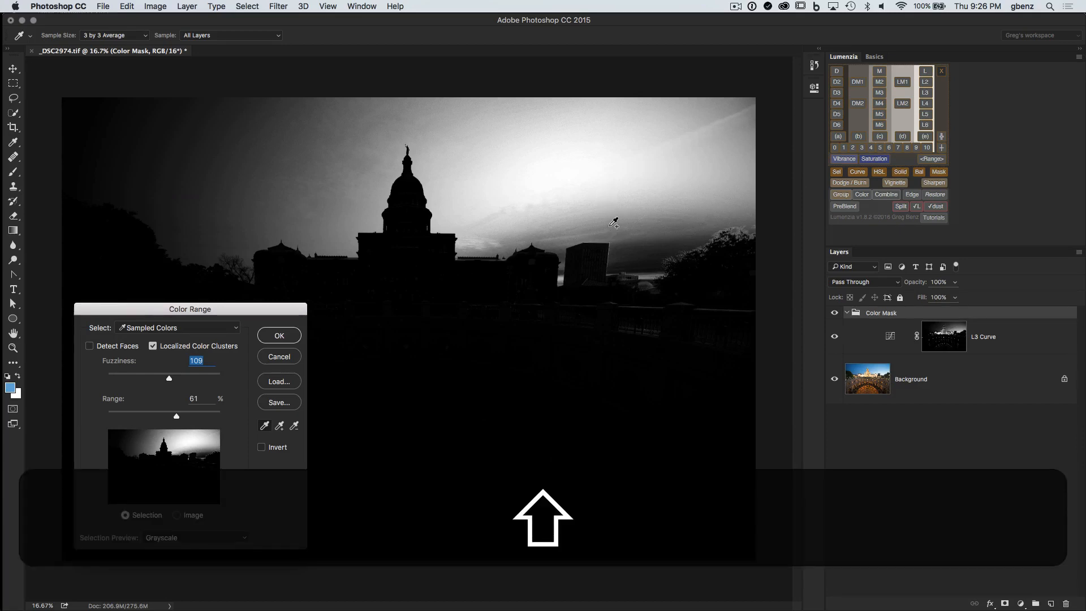
{"action": "left_click", "coordinate": [280, 430]}
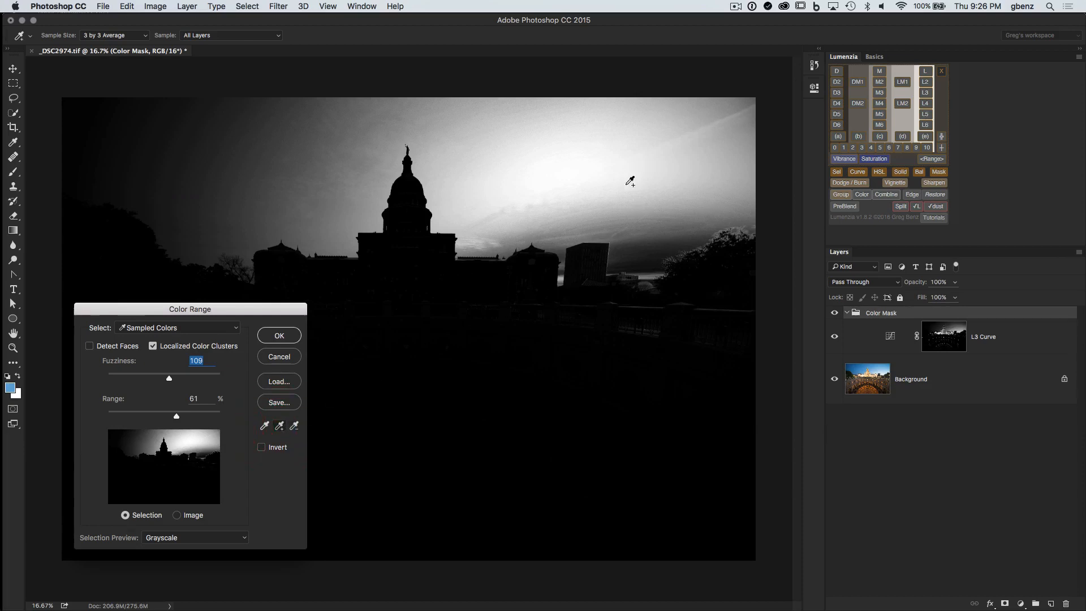
{"action": "left_click", "coordinate": [647, 234]}
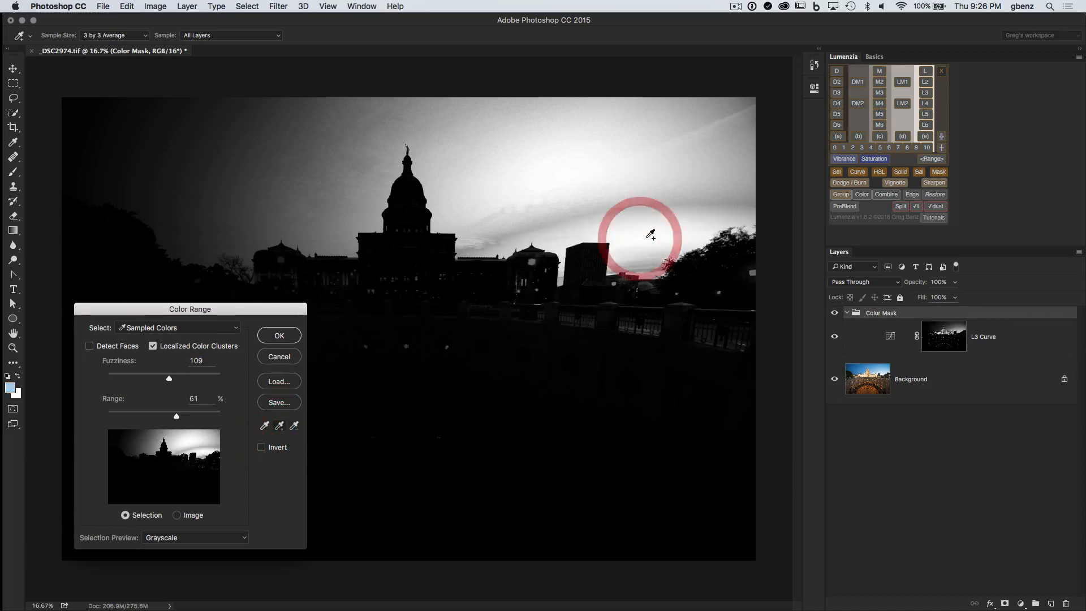
{"action": "left_click", "coordinate": [642, 212]}
{"action": "left_click", "coordinate": [636, 193]}
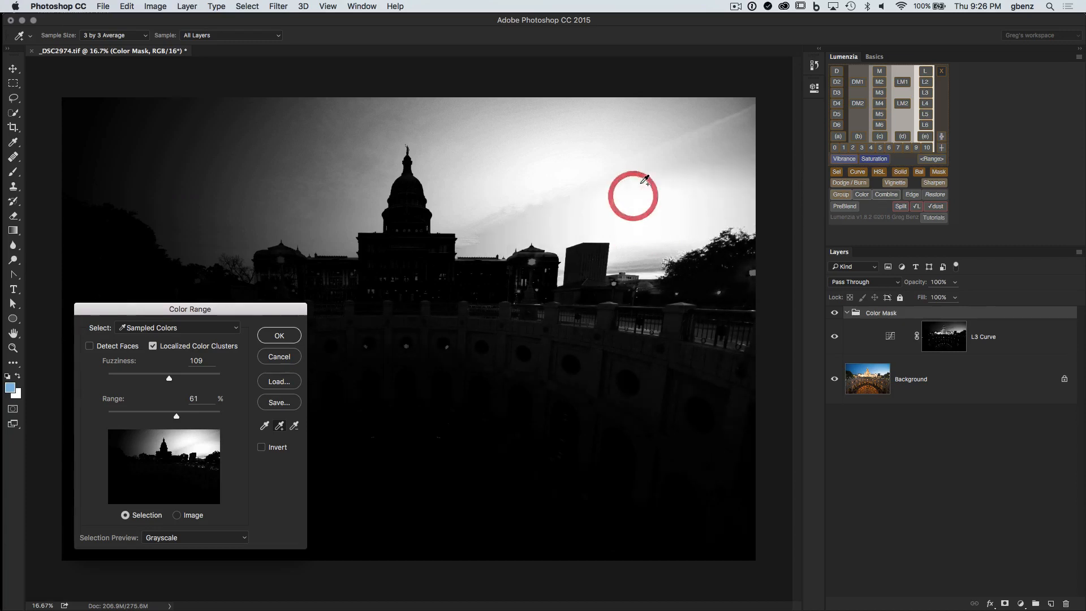
{"action": "left_click", "coordinate": [615, 162]}
{"action": "left_click", "coordinate": [526, 124]}
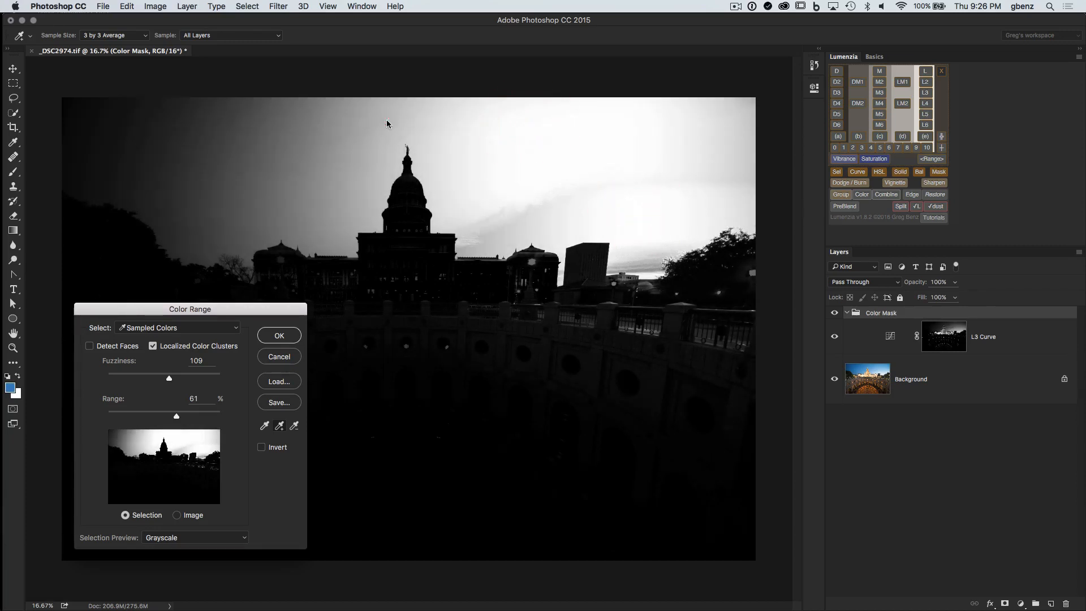
{"action": "left_click", "coordinate": [390, 120]}
{"action": "left_click", "coordinate": [529, 210]}
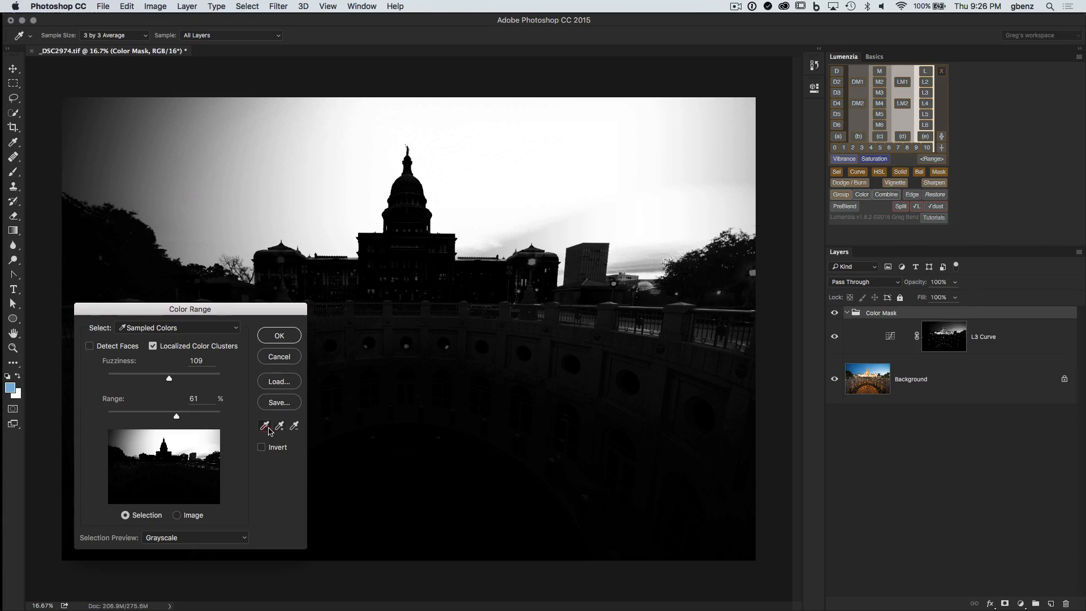
Replace the accumulated color samples with a single new sample from the sky between the dome and the dark tower.
{"action": "left_click", "coordinate": [621, 185]}
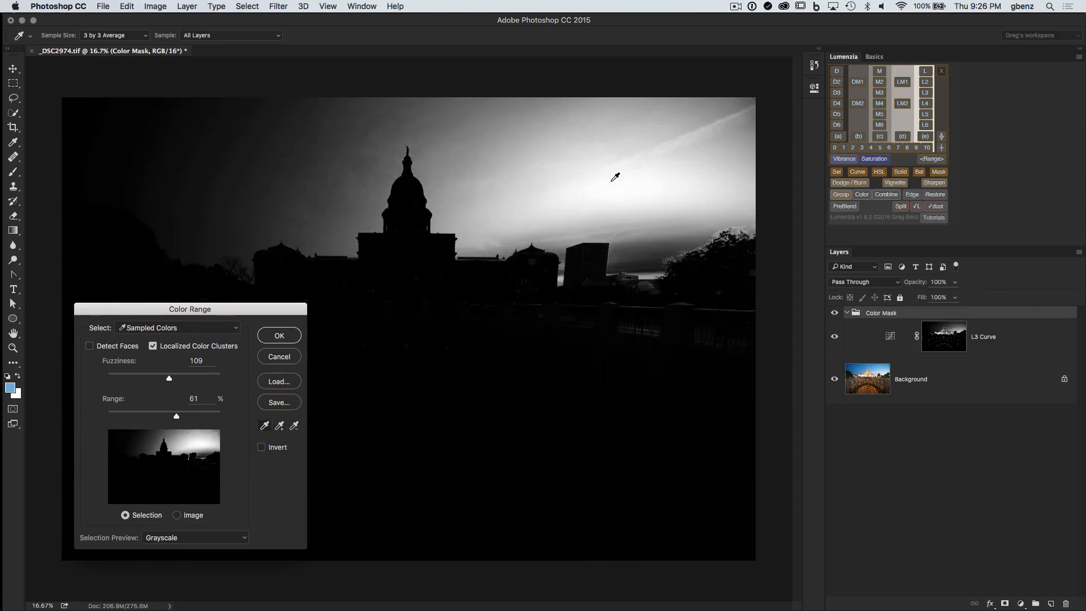
{"action": "left_click", "coordinate": [275, 139]}
{"action": "left_click", "coordinate": [574, 161]}
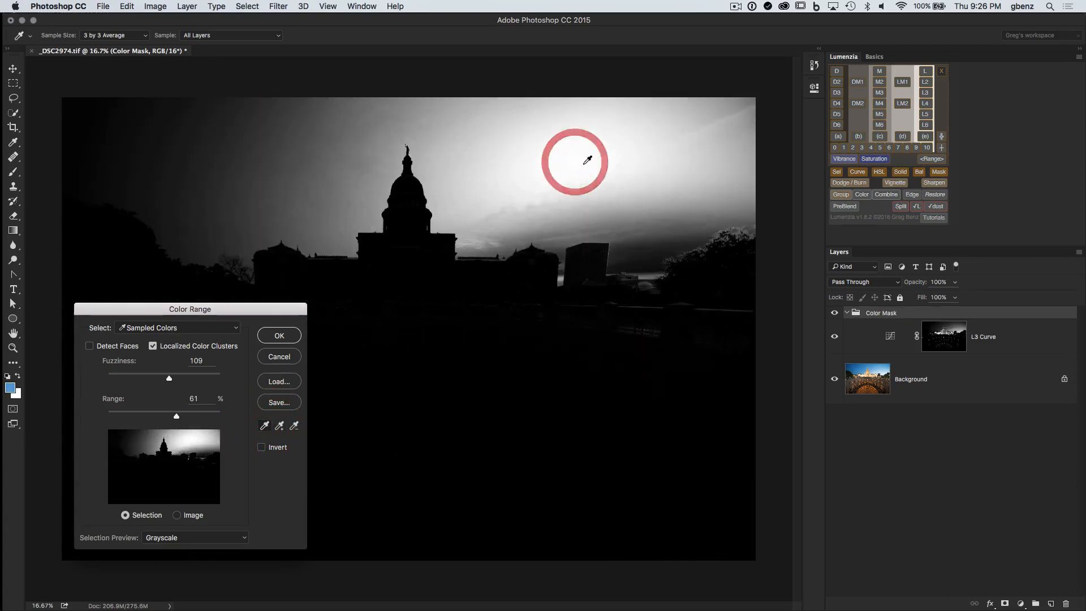
Add samples from the right part of the sky, its upper corner and the pale band near the horizon to the selection.
{"action": "key", "text": "shift"}
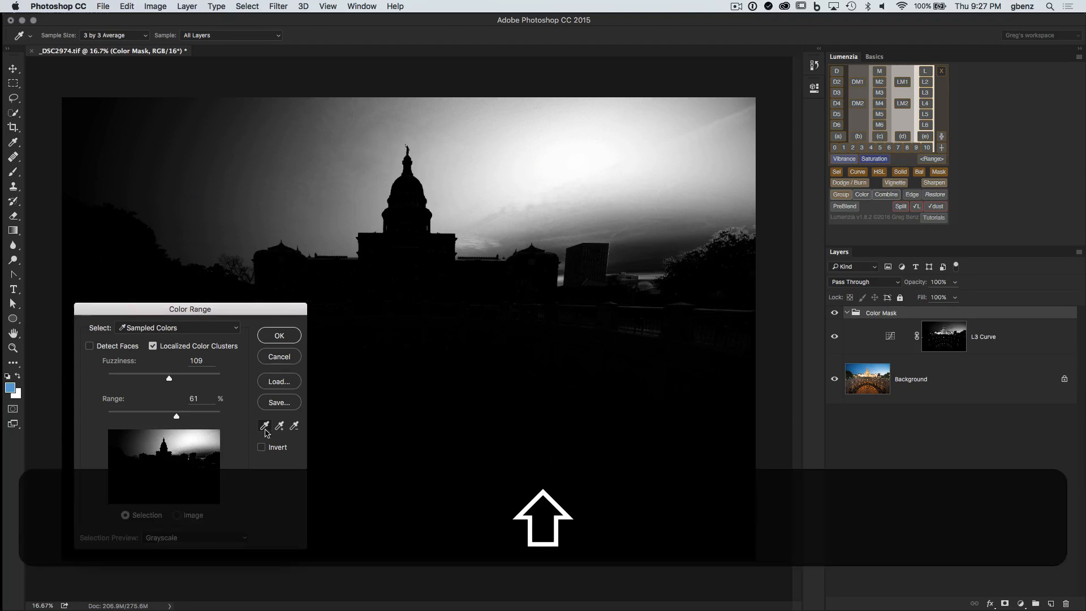
{"action": "left_click", "coordinate": [653, 194], "text": "shift"}
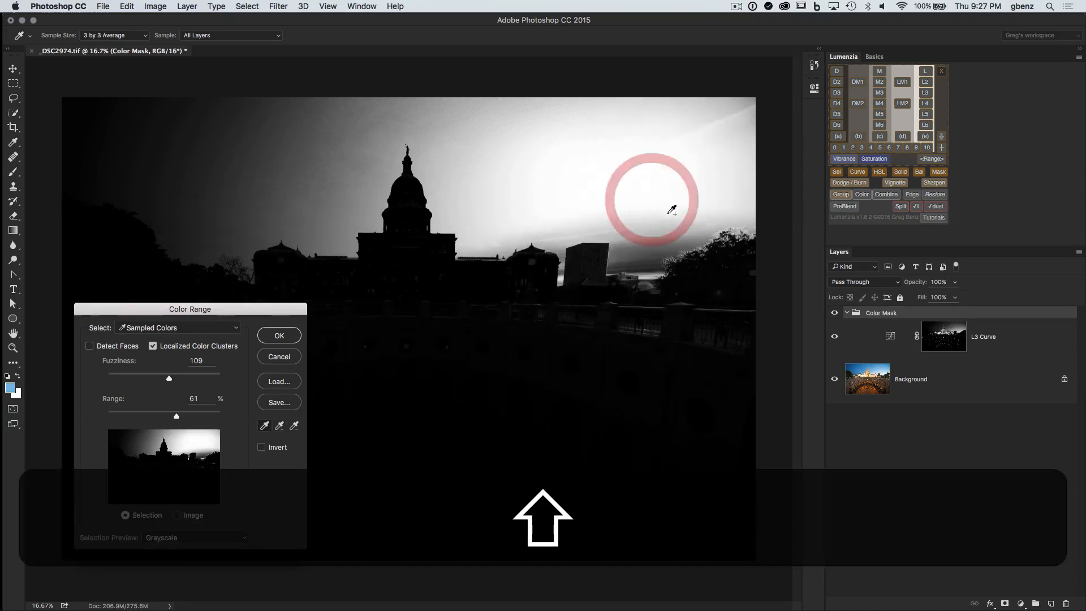
{"action": "left_click", "coordinate": [673, 231], "text": "shift"}
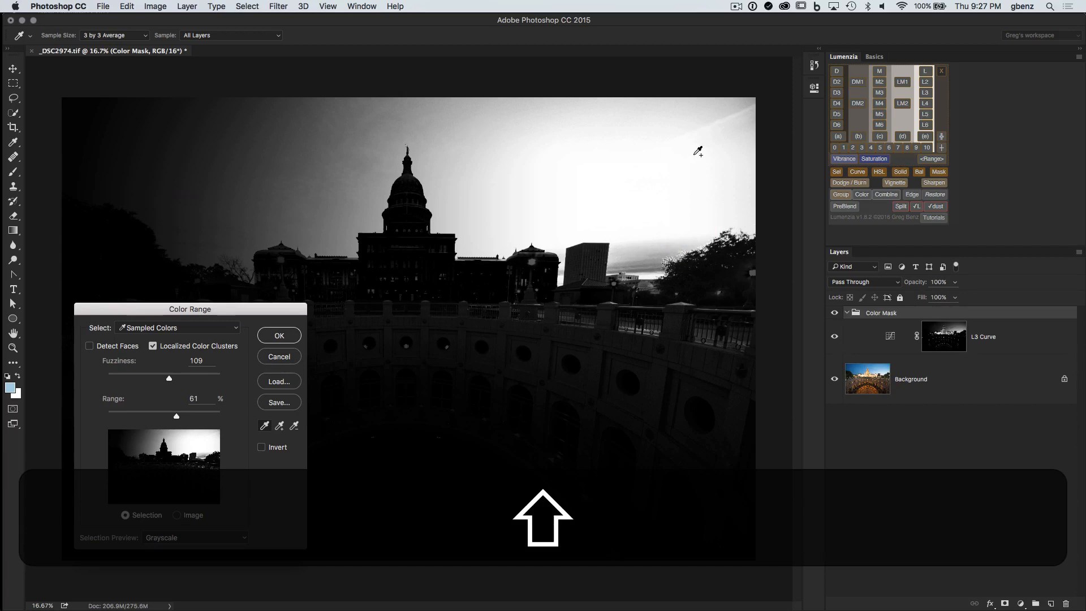
{"action": "left_click", "coordinate": [733, 116], "text": "shift"}
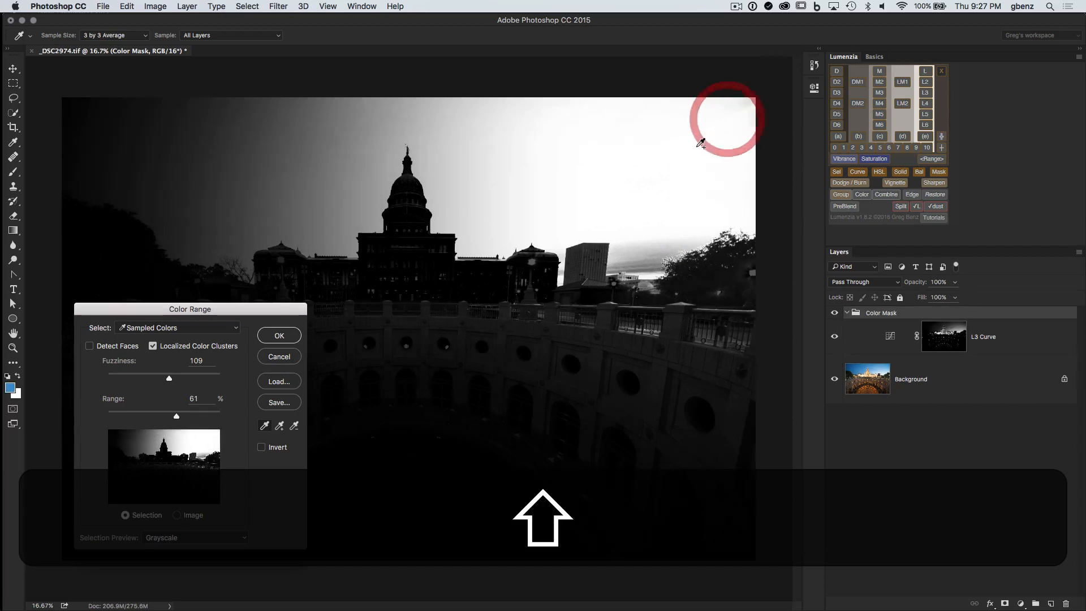
{"action": "left_click", "coordinate": [653, 251], "text": "shift"}
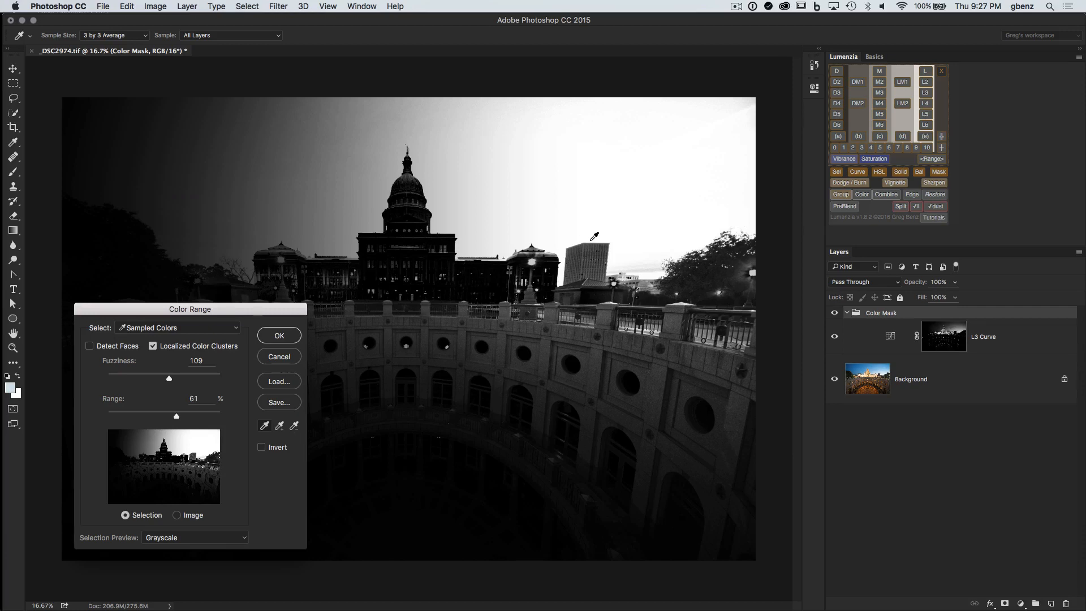
Subtract the courtyard's stone wall and the lit capitol facade from the color selection, and apply it as the group's mask.
{"action": "key", "text": "alt"}
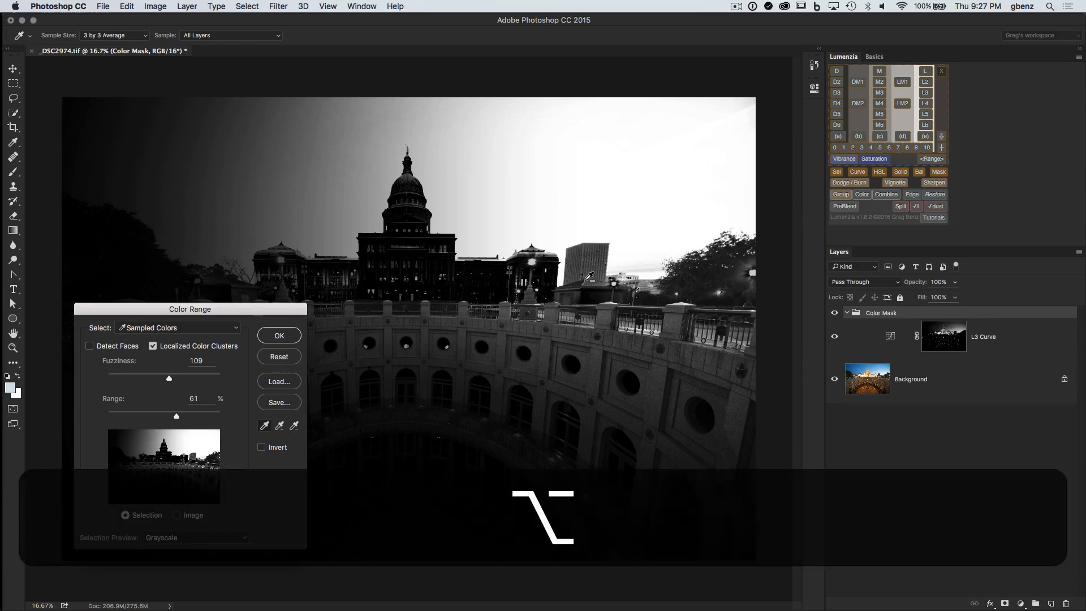
{"action": "left_click", "coordinate": [597, 354], "text": "alt"}
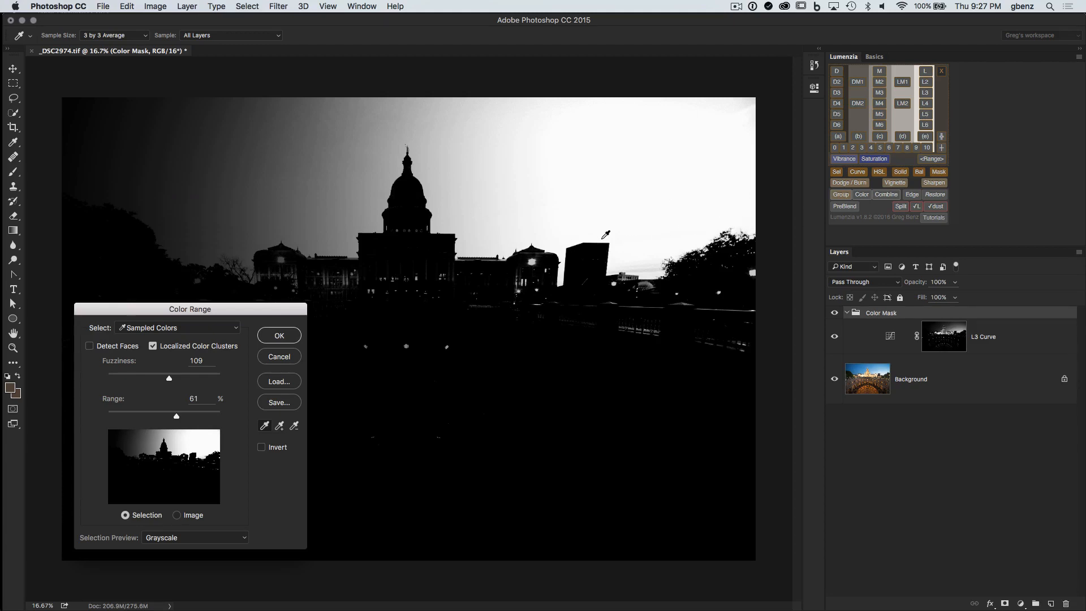
{"action": "left_click", "coordinate": [351, 278], "text": "alt"}
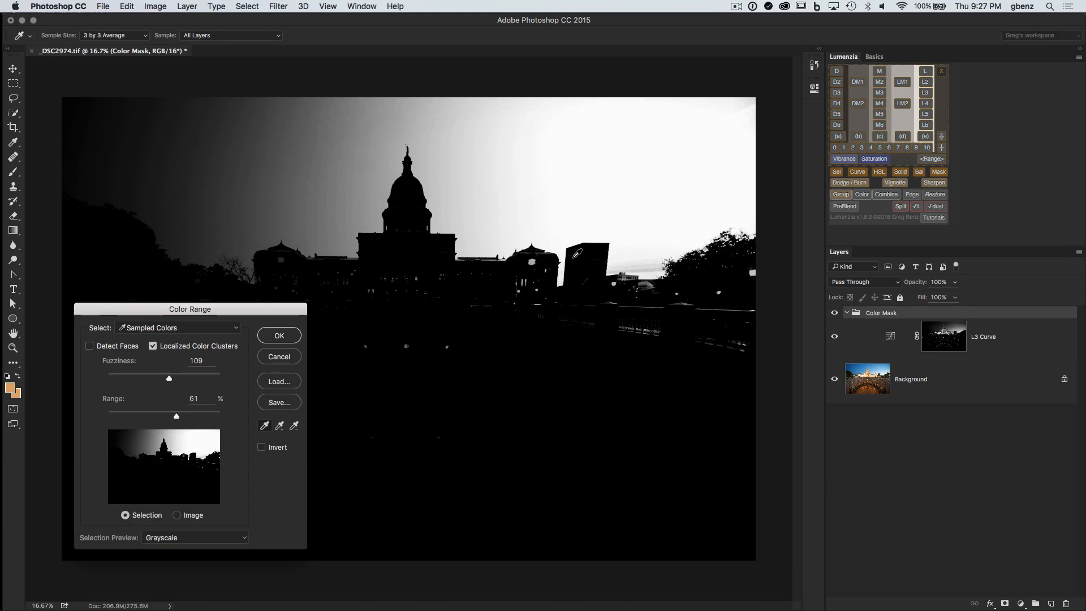
{"action": "left_click", "coordinate": [283, 338]}
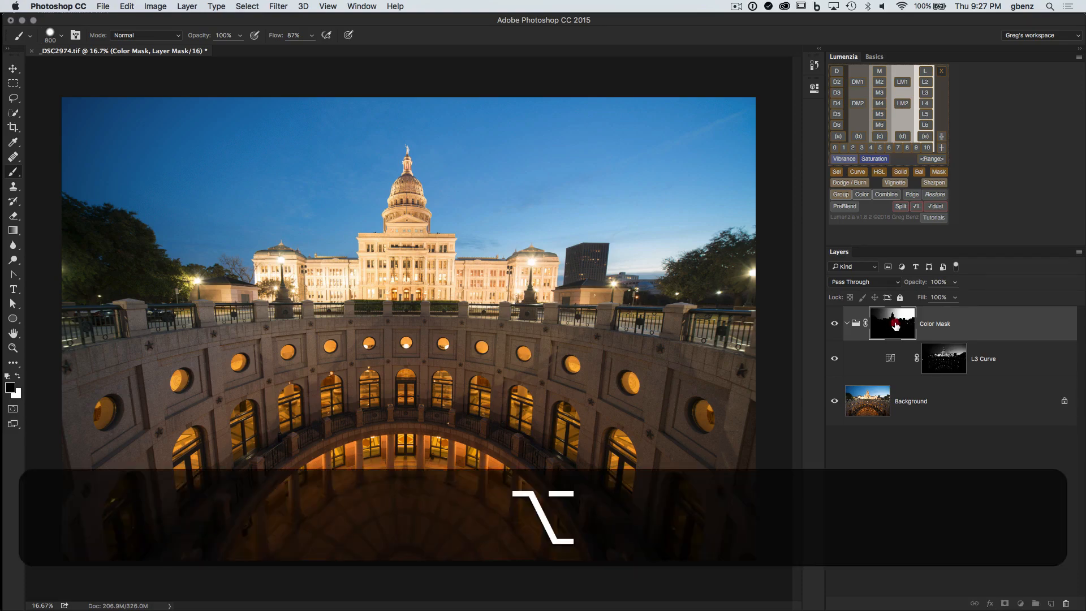
Inspect the Color Mask group's mask on the canvas, alternating with the normal image view.
{"action": "left_click", "coordinate": [892, 322], "text": "alt"}
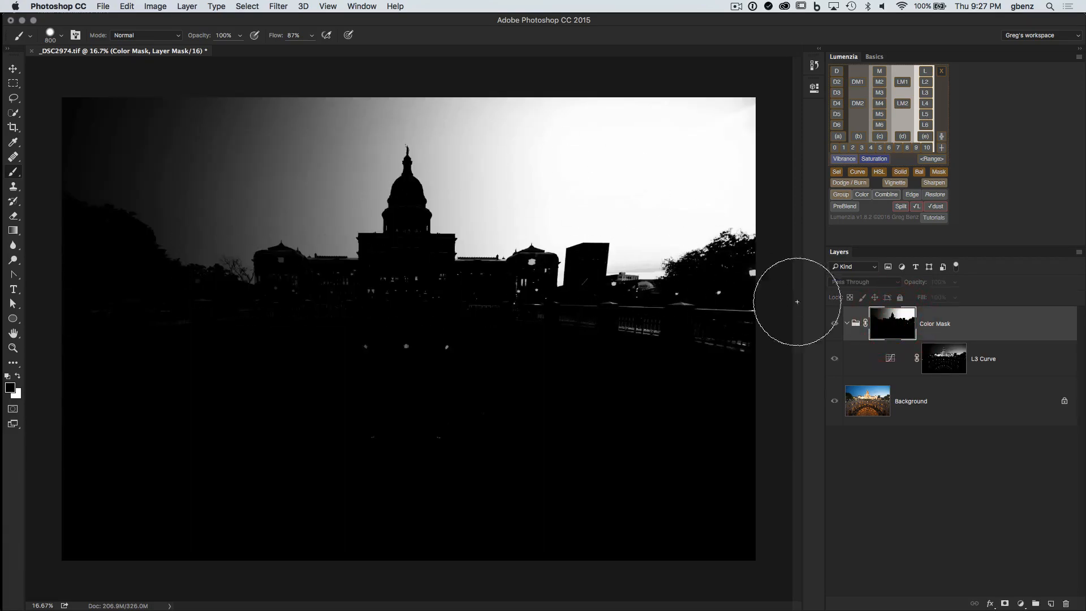
{"action": "left_click", "coordinate": [898, 324], "text": "alt"}
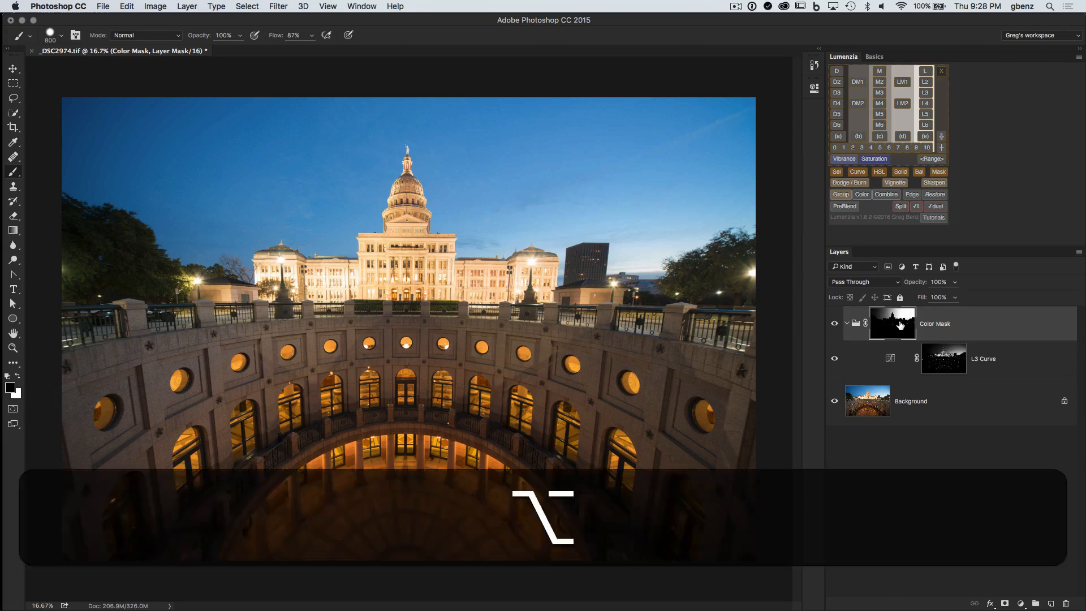
{"action": "left_click", "coordinate": [901, 325], "text": "alt"}
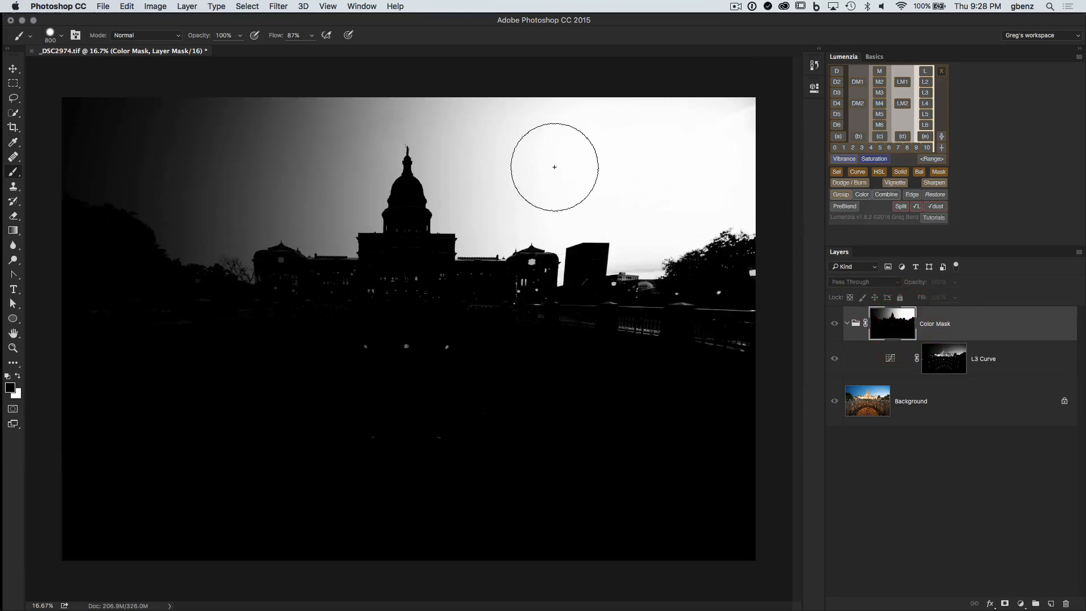
Inspect the L3 Curve layer's mask on the canvas, and compare the photo with and without the Color Mask group.
{"action": "left_click", "coordinate": [954, 367], "text": "alt"}
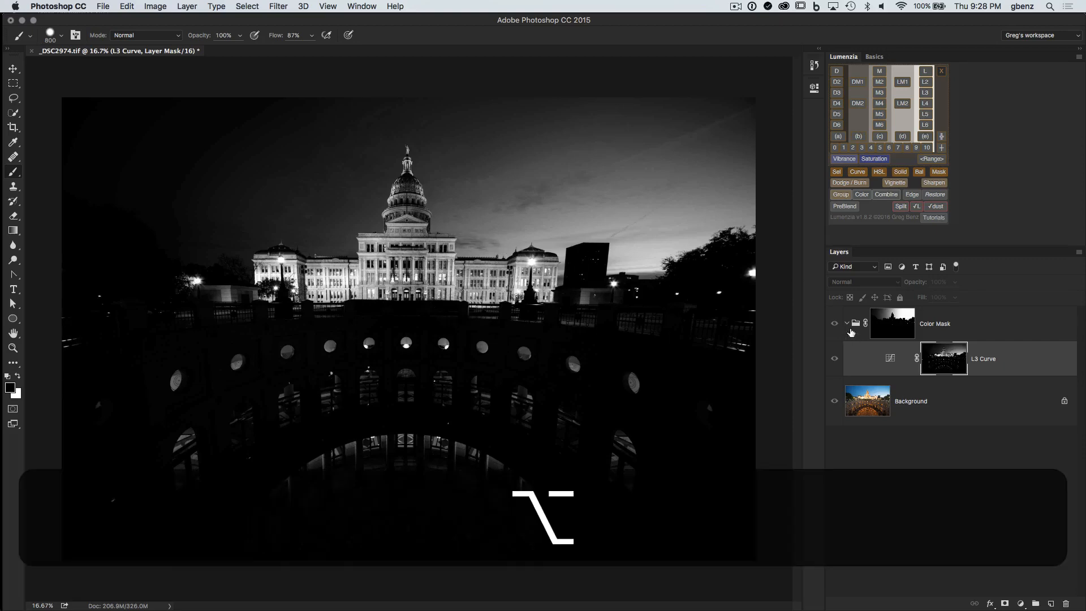
{"action": "left_click", "coordinate": [872, 332], "text": "alt"}
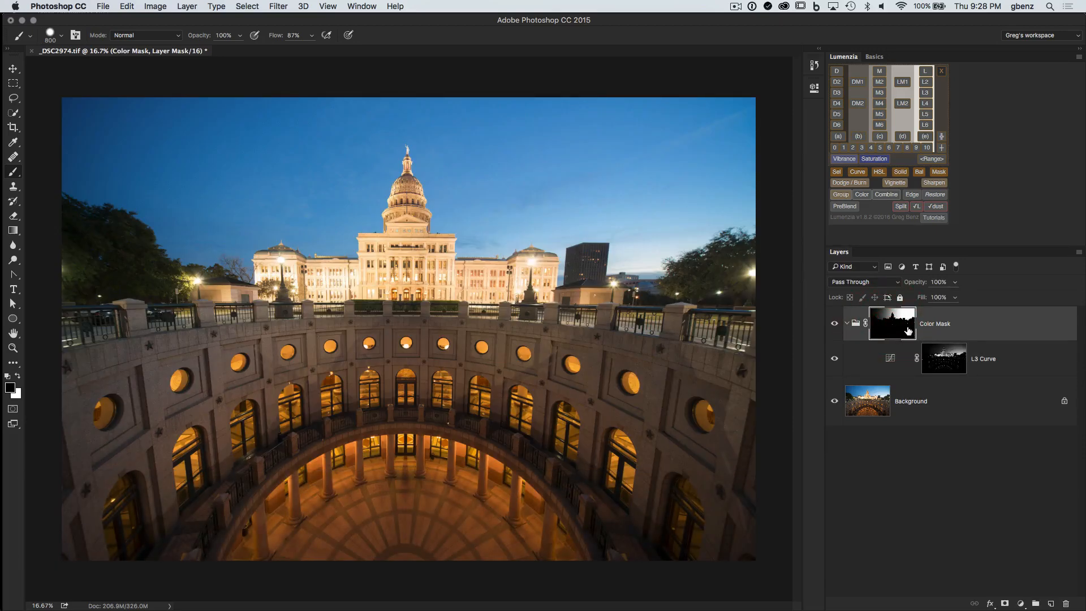
{"action": "left_click", "coordinate": [835, 325]}
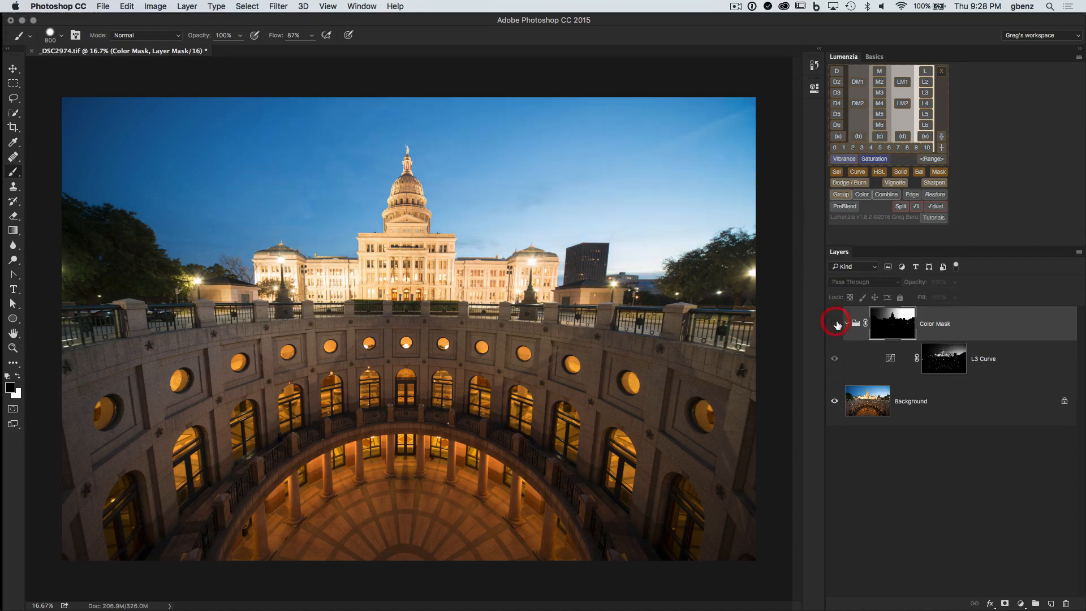
{"action": "left_click", "coordinate": [835, 325]}
{"action": "left_click", "coordinate": [835, 325]}
{"action": "left_click", "coordinate": [835, 324]}
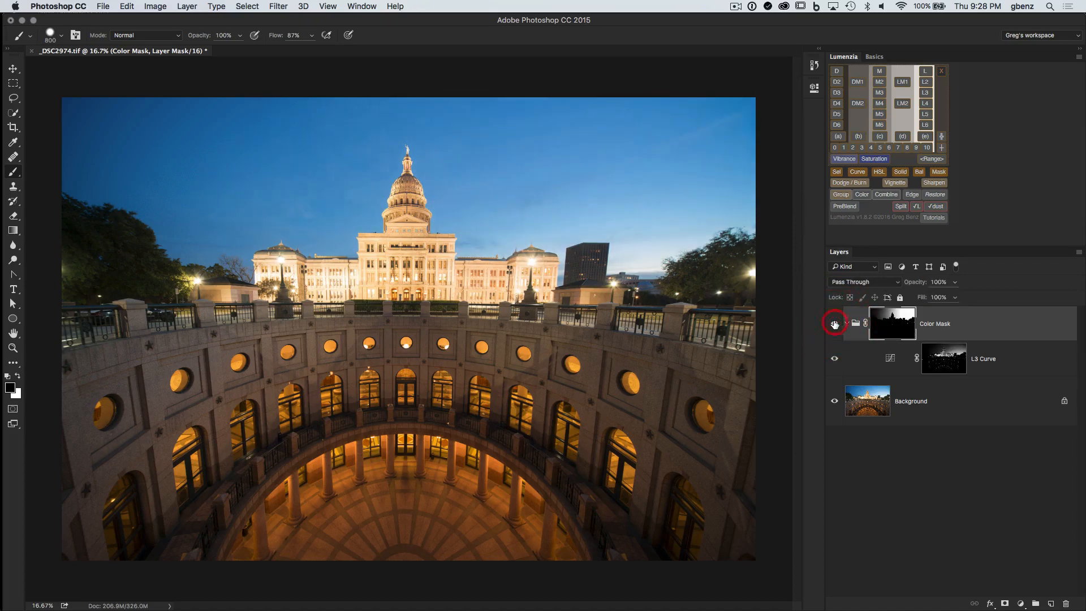
{"action": "left_click", "coordinate": [835, 324]}
{"action": "left_click", "coordinate": [838, 322]}
{"action": "left_click", "coordinate": [835, 324]}
{"action": "left_click", "coordinate": [835, 325]}
Try combining the Color Mask group's mask with the L3 Curve mask, view the merged mask, and undo the combination.
{"action": "left_click", "coordinate": [892, 323]}
{"action": "left_click", "coordinate": [887, 195]}
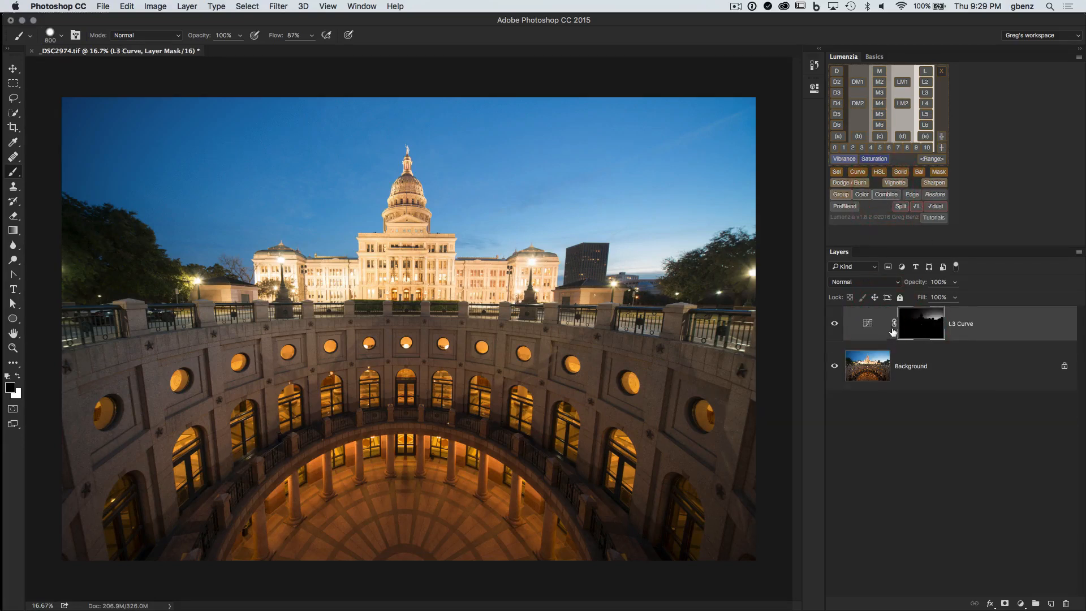
{"action": "left_click", "coordinate": [929, 324], "text": "alt"}
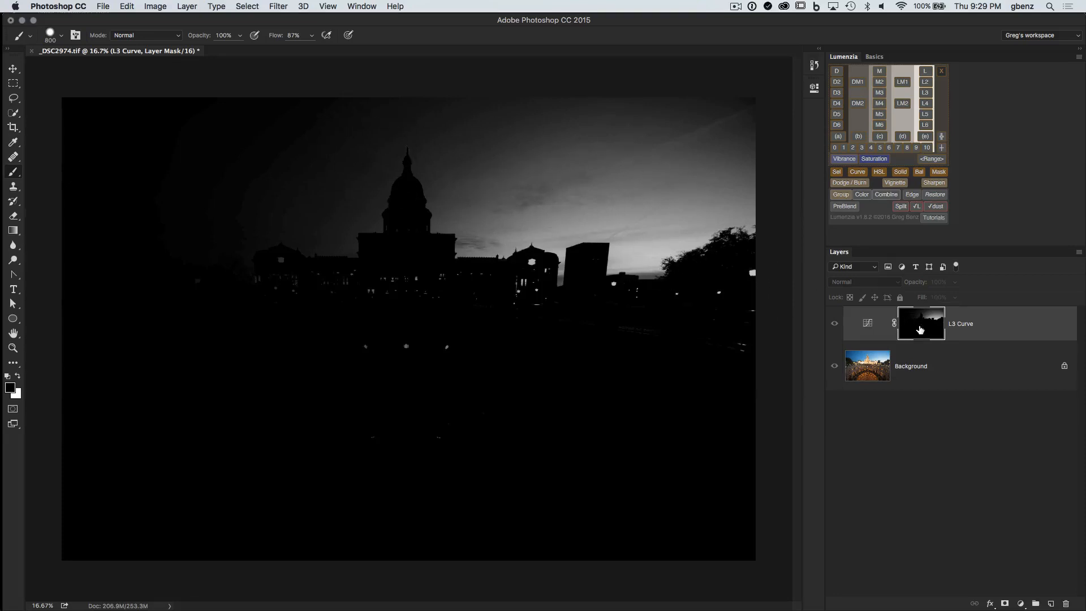
{"action": "key", "text": "super+z"}
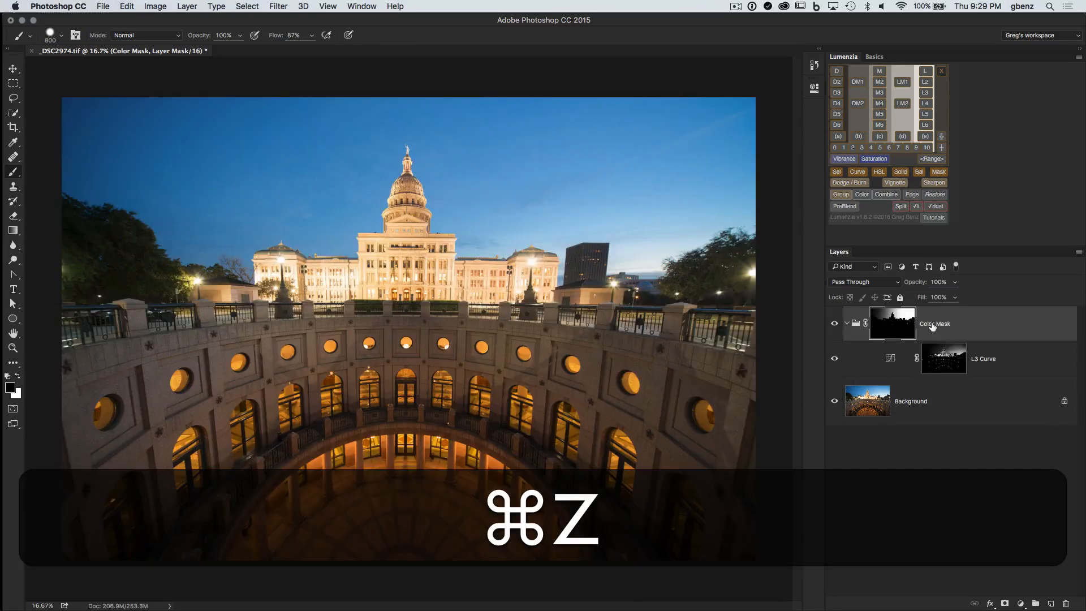
Inspect the Color Mask group's mask and the L3 Curve layer's mask separately on the canvas.
{"action": "left_click", "coordinate": [901, 329], "text": "alt"}
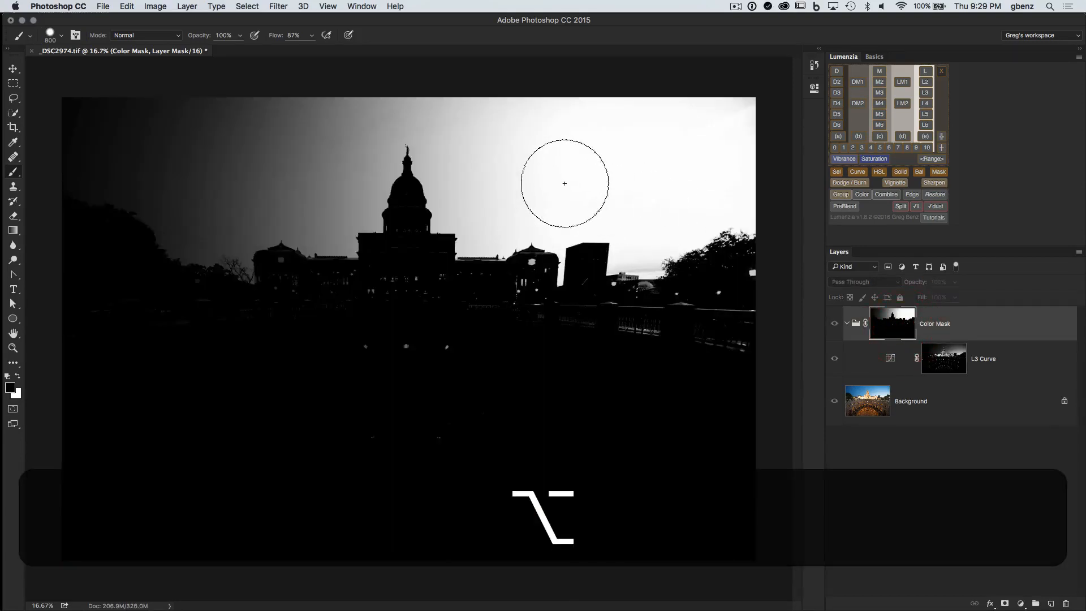
{"action": "left_click", "coordinate": [945, 358]}
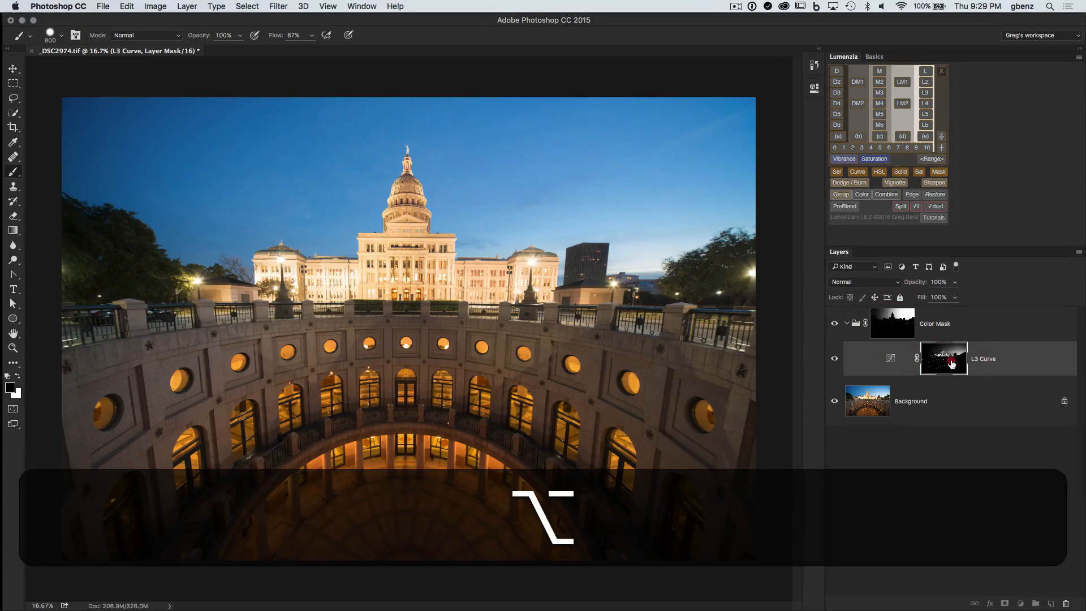
{"action": "left_click", "coordinate": [944, 358], "text": "alt"}
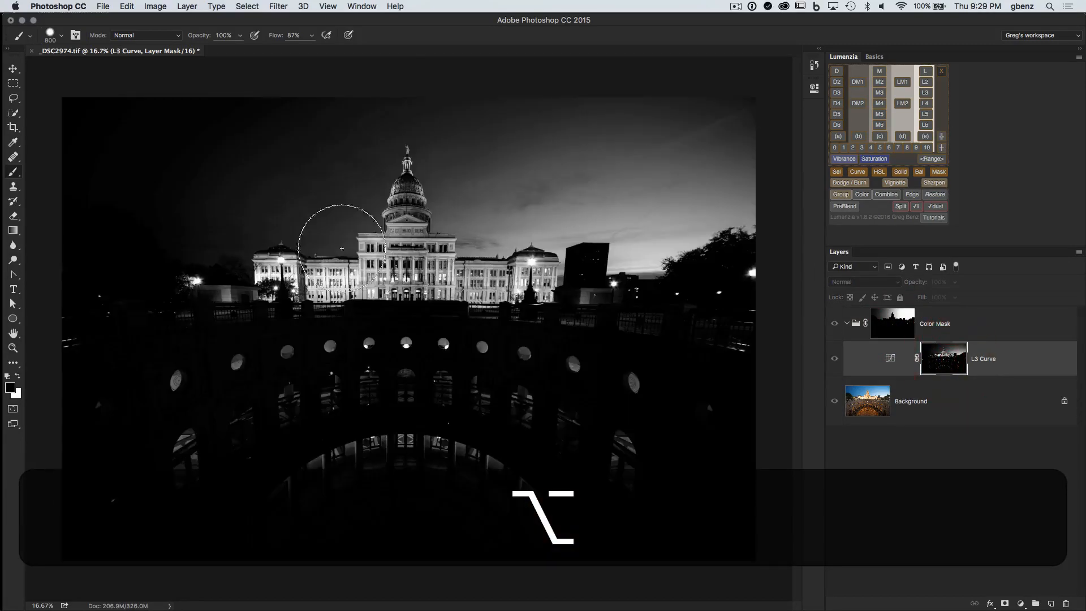
{"action": "left_click", "coordinate": [898, 329], "text": "alt"}
{"action": "left_click", "coordinate": [900, 327], "text": "alt"}
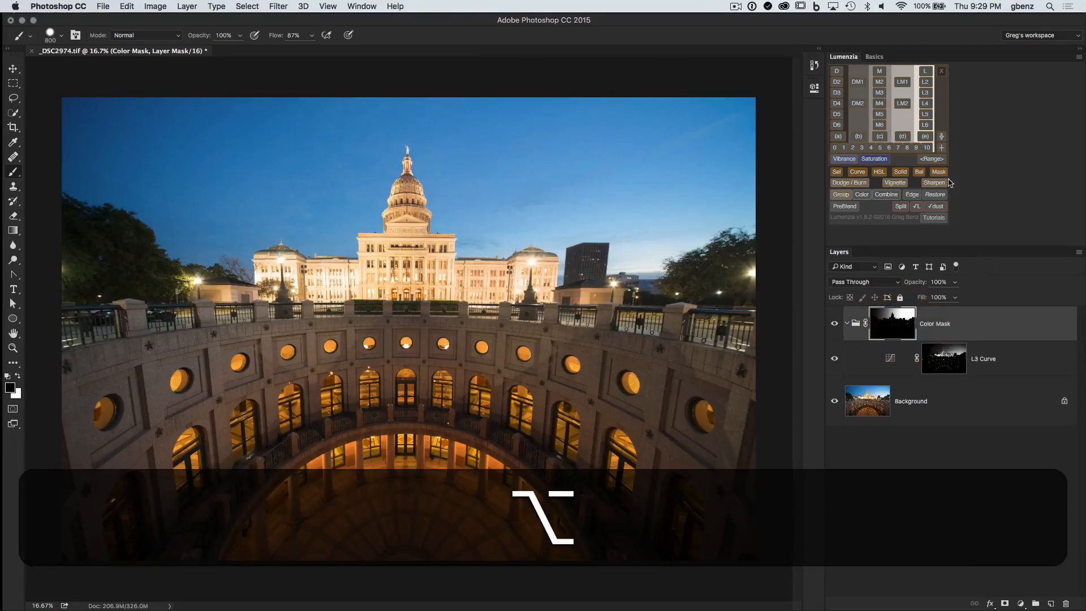
Combine the group and L3 Curve masks into one layer mask again, inspect it, and undo the merge.
{"action": "left_click", "coordinate": [888, 196]}
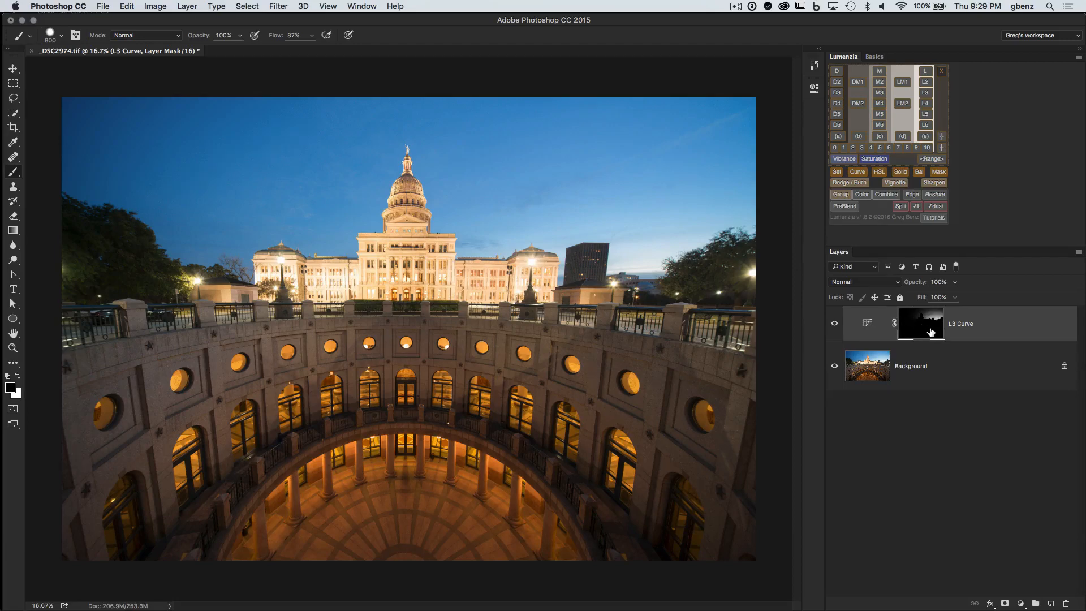
{"action": "left_click", "coordinate": [930, 329], "text": "alt"}
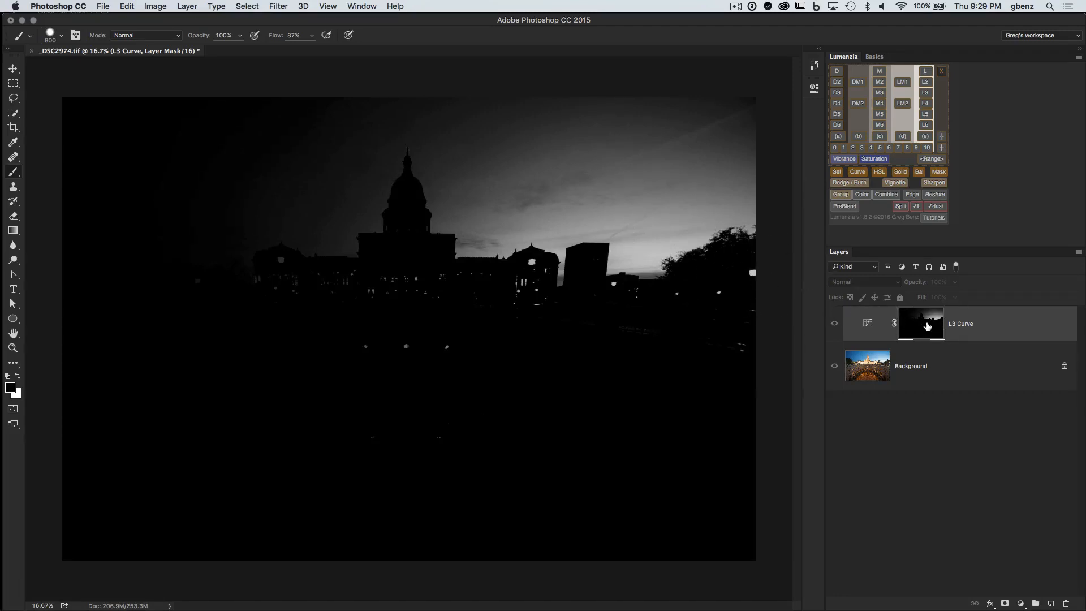
{"action": "key", "text": "super+z"}
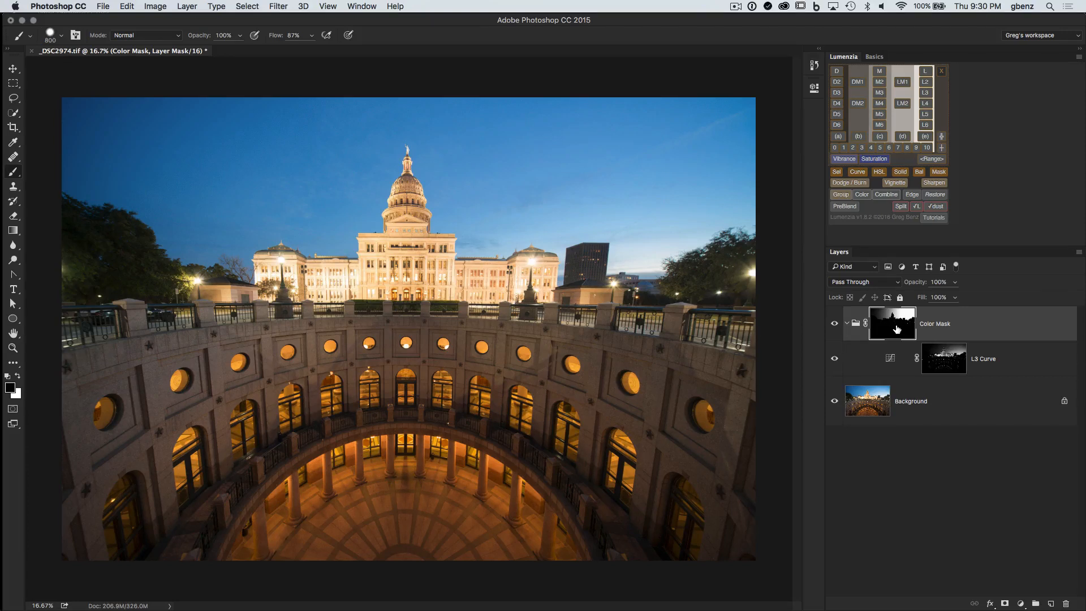
Delete the Color Mask group together with its mask and the L3 Curve layer inside it.
{"action": "left_click", "coordinate": [835, 325]}
{"action": "left_click", "coordinate": [835, 324]}
{"action": "left_click", "coordinate": [847, 323]}
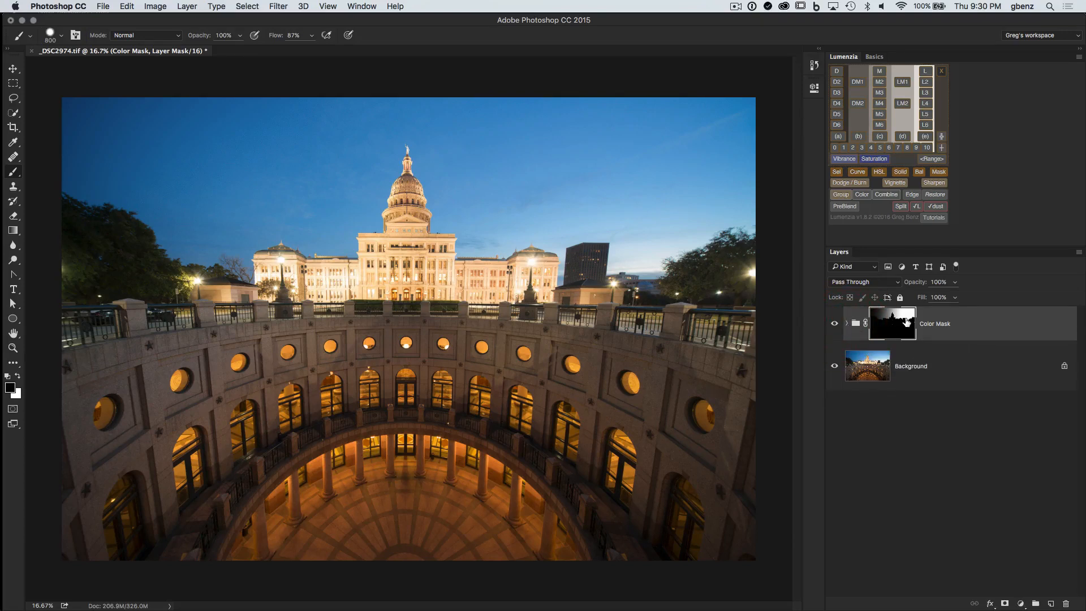
{"action": "left_click", "coordinate": [1064, 603]}
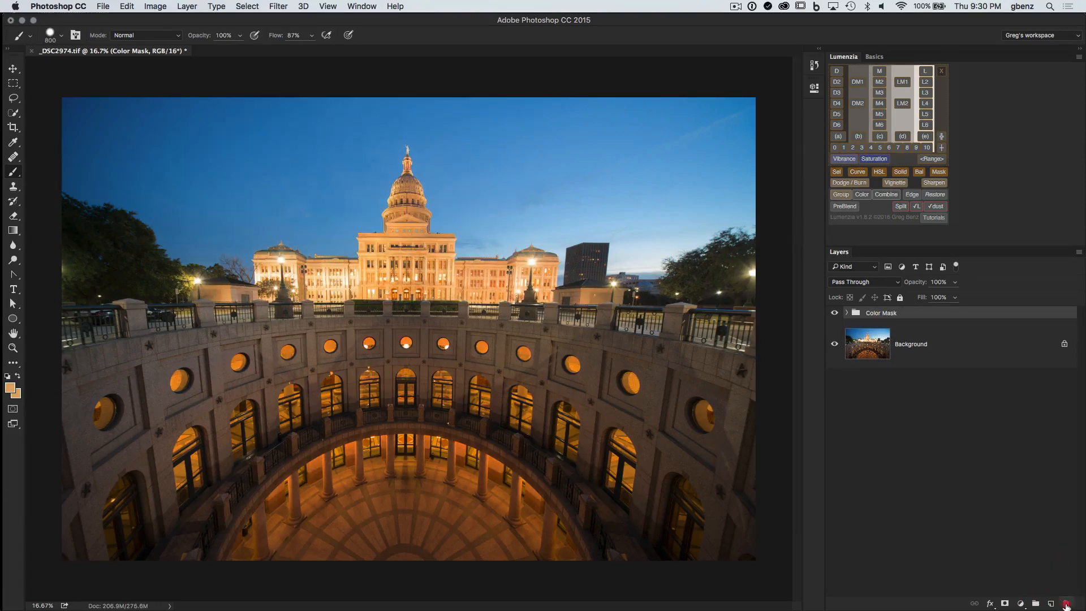
{"action": "left_click", "coordinate": [653, 210]}
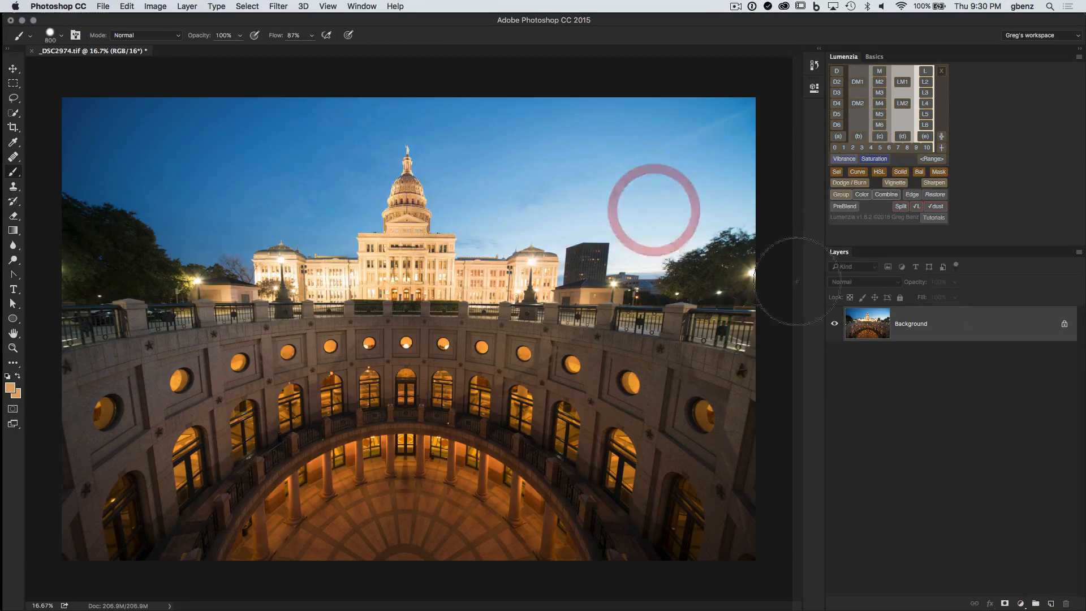
Add a Curves layer masked by L3, and pull its RGB curve down to input 160, output 89.
{"action": "left_click", "coordinate": [927, 93]}
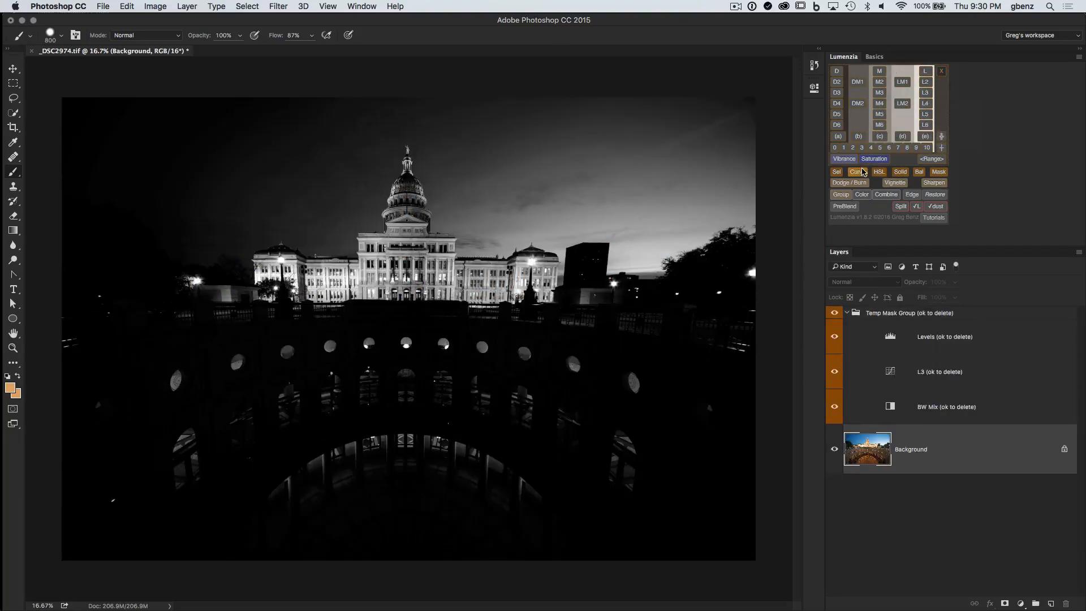
{"action": "left_click", "coordinate": [858, 172]}
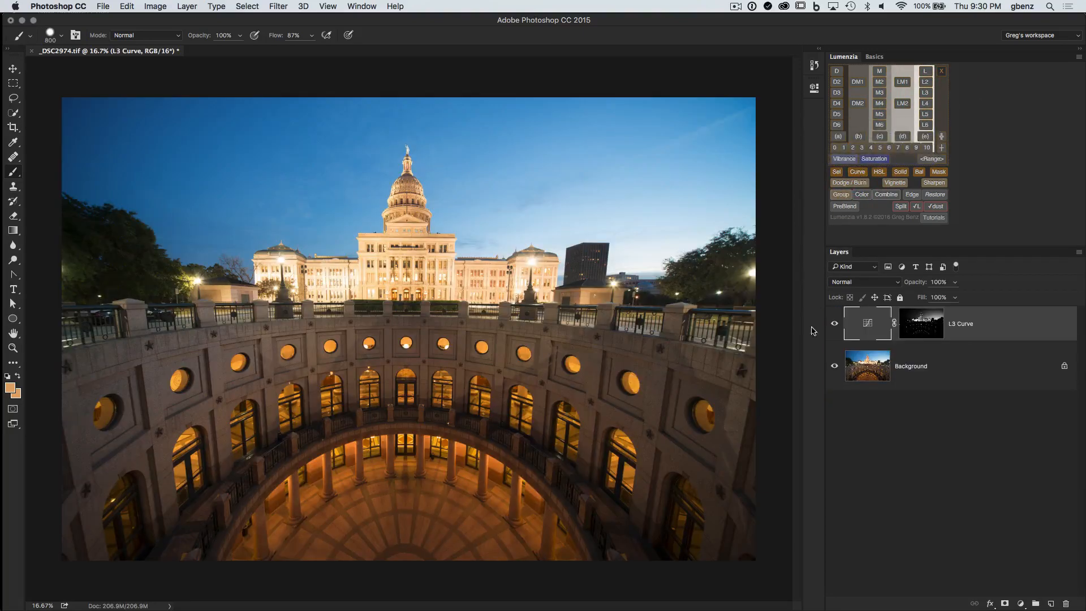
{"action": "double_click", "coordinate": [868, 323]}
{"action": "mouse_move", "coordinate": [730, 200]}
{"action": "left_mouse_down"}
{"action": "mouse_move", "coordinate": [732, 227]}
{"action": "mouse_move", "coordinate": [728, 215]}
{"action": "left_mouse_up"}
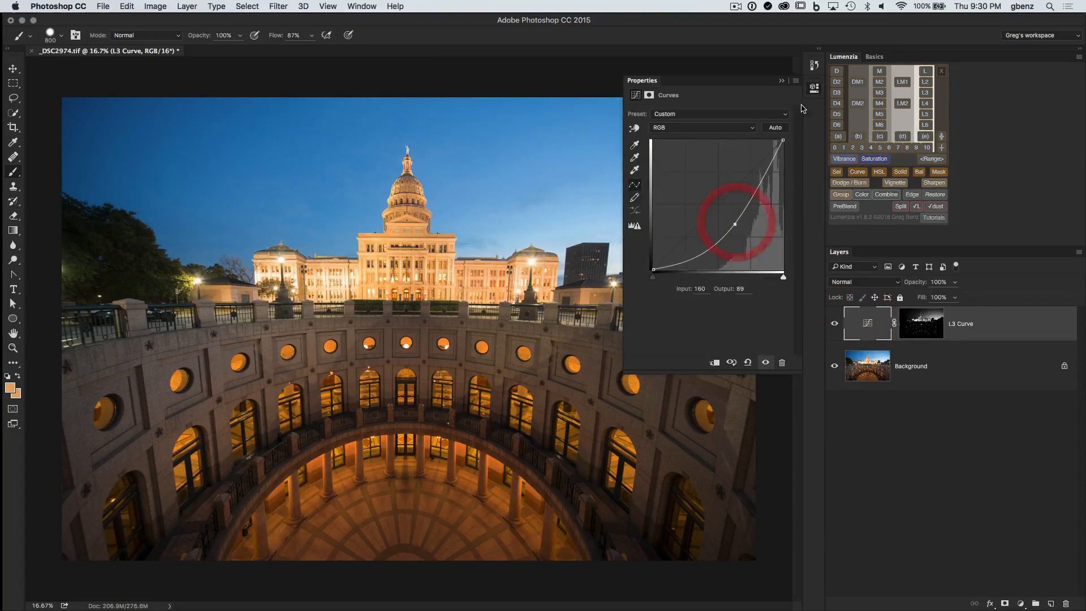
{"action": "left_click", "coordinate": [814, 89]}
Start a color mask for the L3 Curve layer, sampling the sky right of the dome and two lower spots toward the horizon.
{"action": "left_click", "coordinate": [862, 194]}
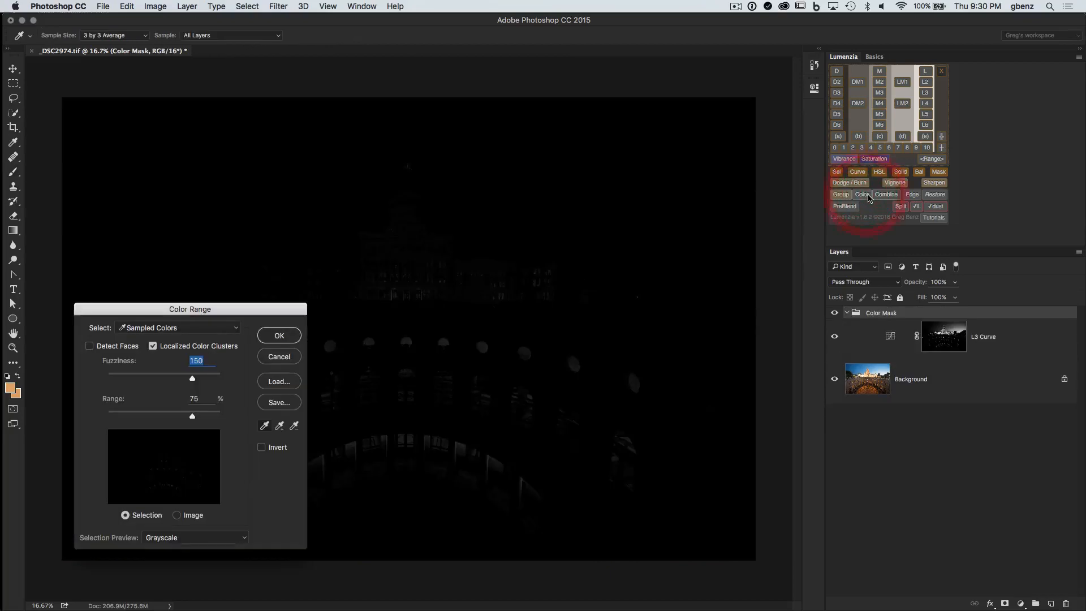
{"action": "left_click", "coordinate": [597, 163]}
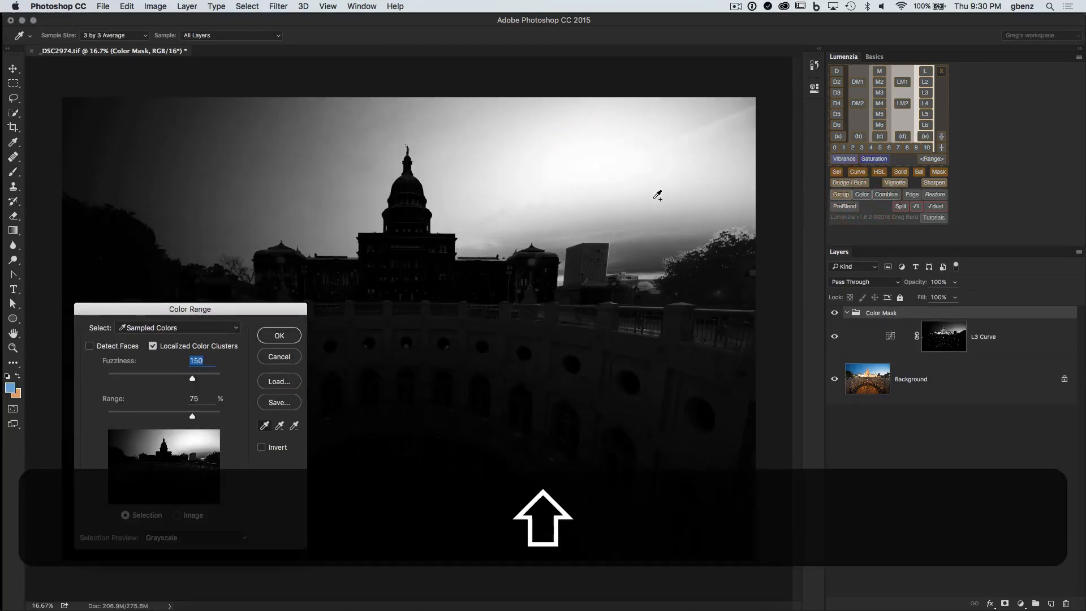
{"action": "left_click", "coordinate": [650, 214], "text": "shift"}
{"action": "left_click", "coordinate": [650, 243], "text": "shift"}
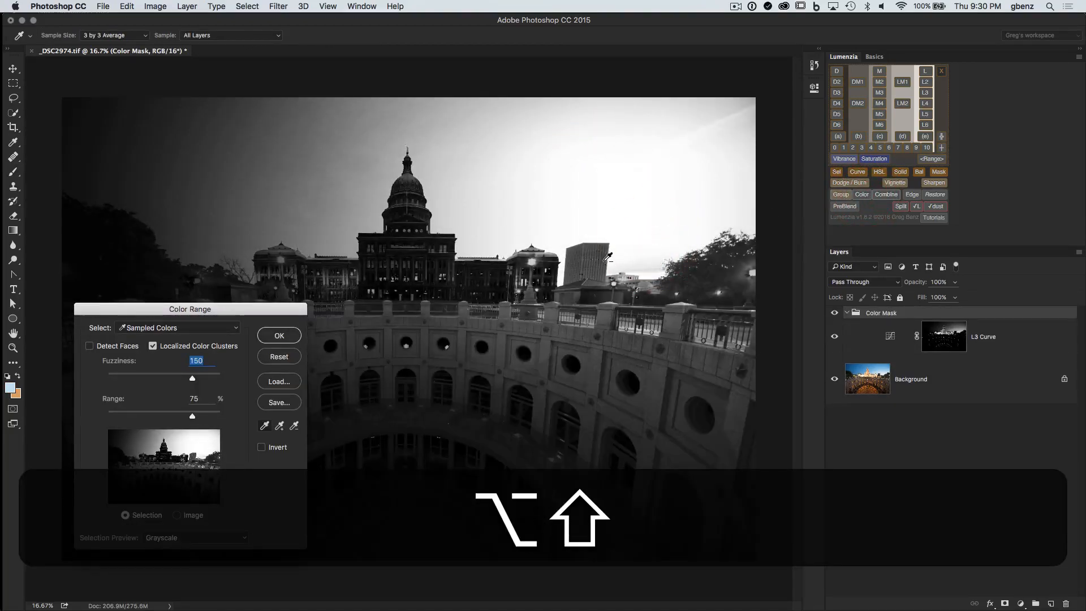
Subtract the gray stone and the lit capitol facade from the color selection, and apply it as the group's mask.
{"action": "left_click", "coordinate": [344, 276], "text": "alt+shift"}
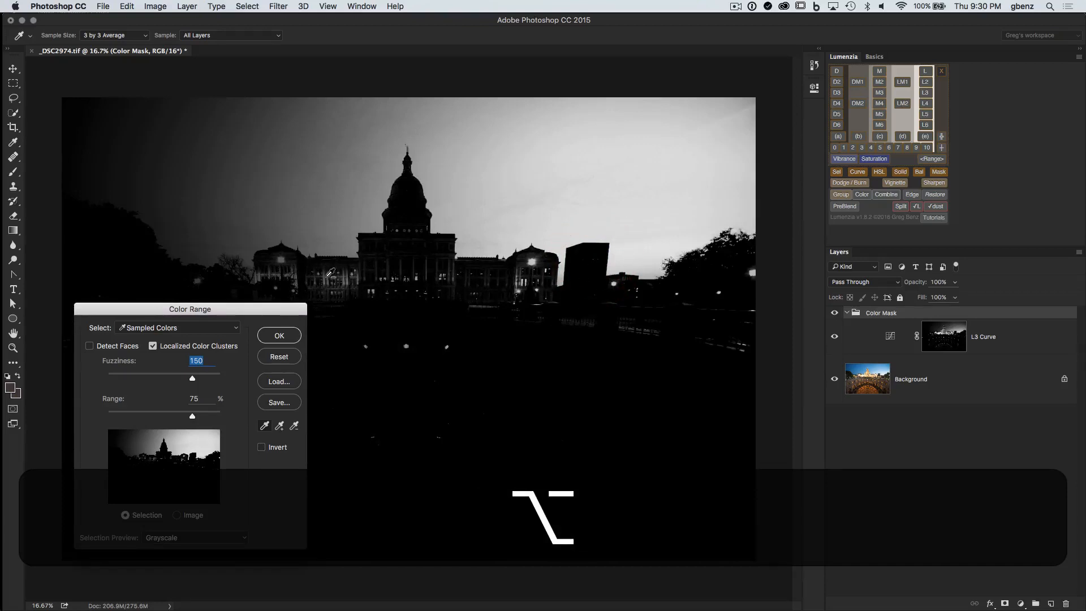
{"action": "left_click", "coordinate": [332, 272], "text": "alt"}
{"action": "left_click", "coordinate": [287, 336]}
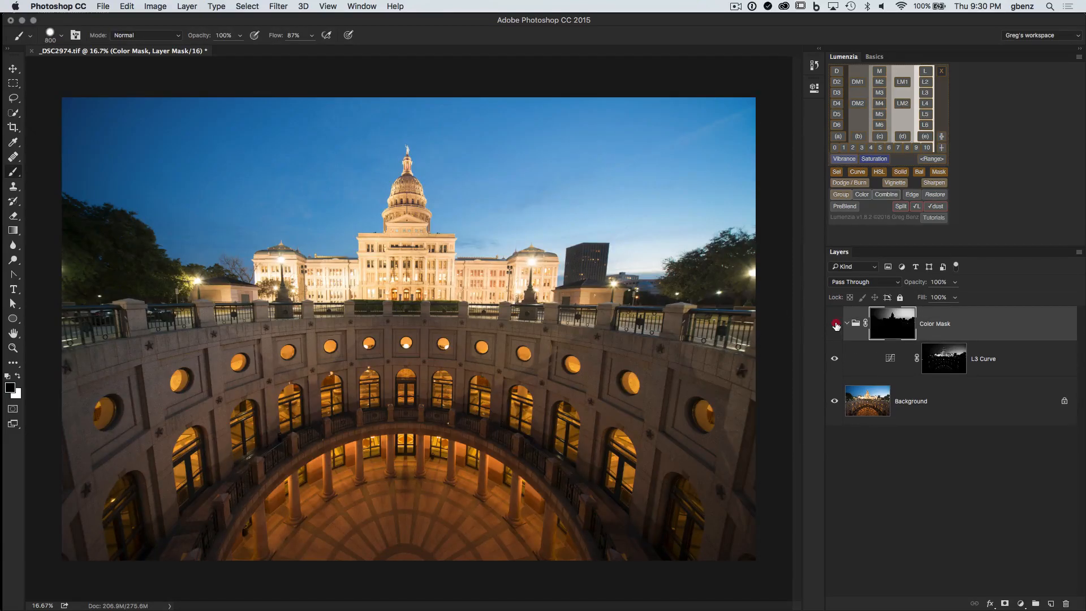
Compare the photo with and without the Color Mask group, and collapse the group.
{"action": "left_click", "coordinate": [834, 324]}
{"action": "left_click", "coordinate": [834, 323]}
{"action": "left_click", "coordinate": [834, 323]}
{"action": "left_click", "coordinate": [835, 323]}
{"action": "left_click", "coordinate": [847, 323]}
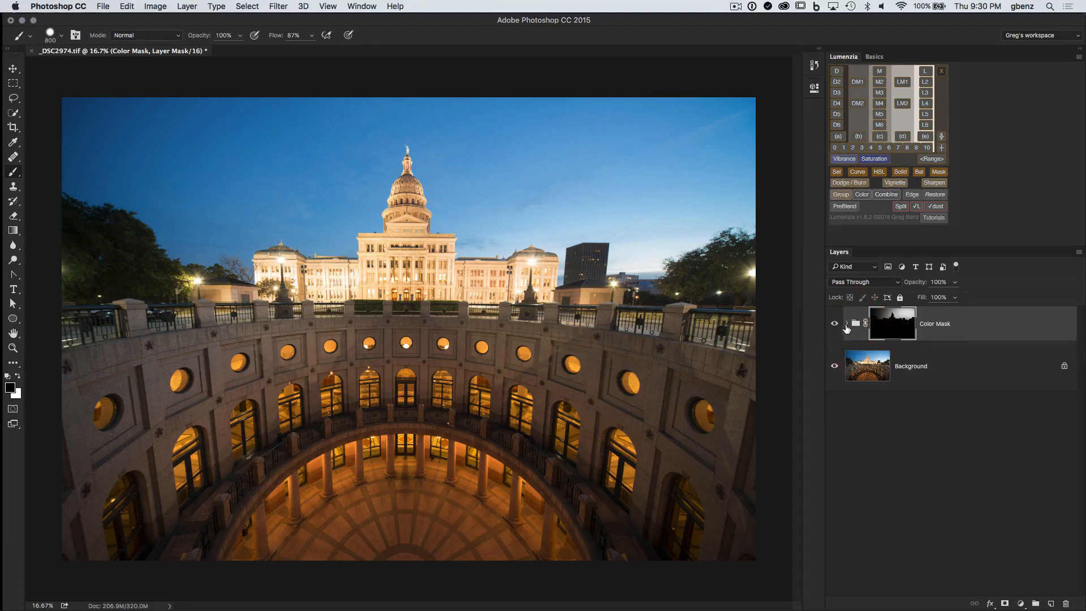
Examine the capitol's dome and brightly lit facade up close at 50% magnification.
{"action": "key", "text": "super+equal"}
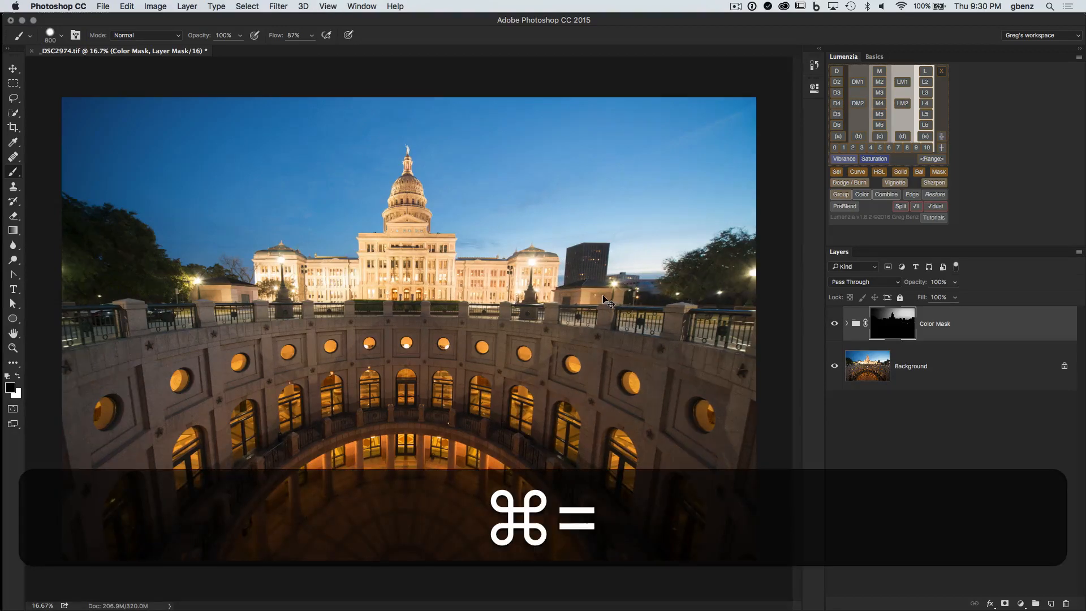
{"action": "key", "text": "super+equal"}
{"action": "key", "text": "super+equal"}
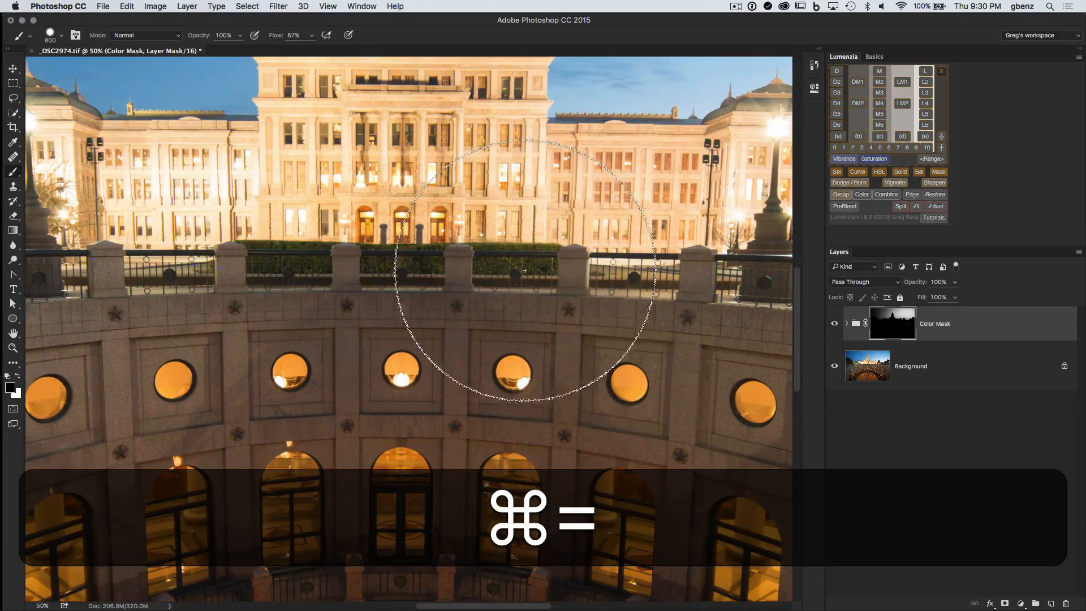
{"action": "key", "text": "super+space"}
{"action": "left_click_drag", "start_coordinate": [498, 339], "coordinate": [570, 527]}
{"action": "key", "text": "v"}
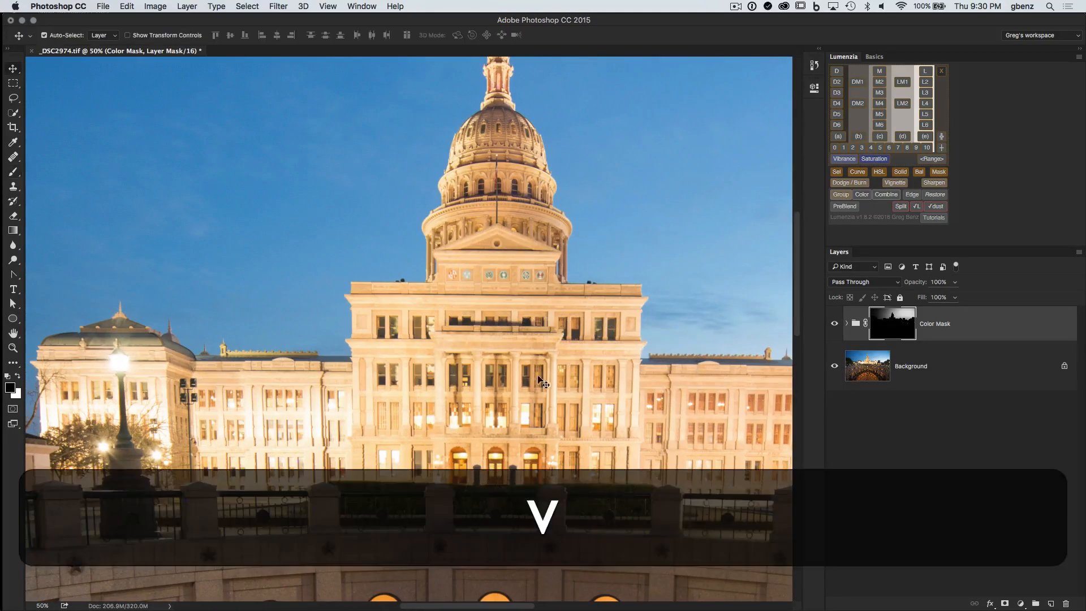
{"action": "key", "text": "space"}
{"action": "left_click_drag", "start_coordinate": [540, 396], "coordinate": [472, 355]}
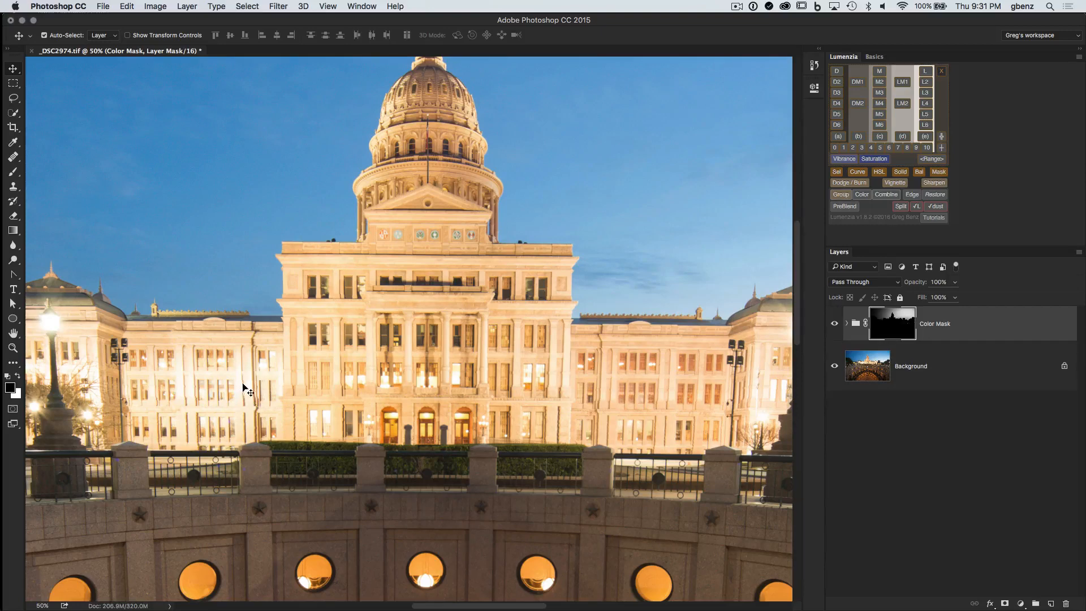
Preview the L3, L4 and L5 luminosity masks in turn, ending on the L6 mask for the facade's brightest highlights.
{"action": "left_click", "coordinate": [926, 93]}
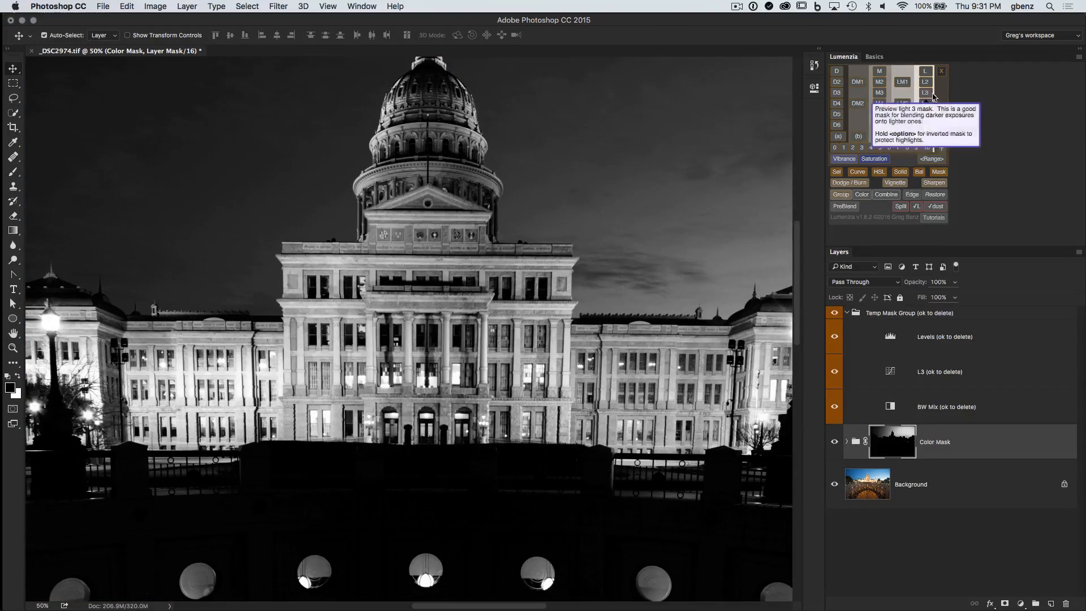
{"action": "left_click", "coordinate": [925, 103]}
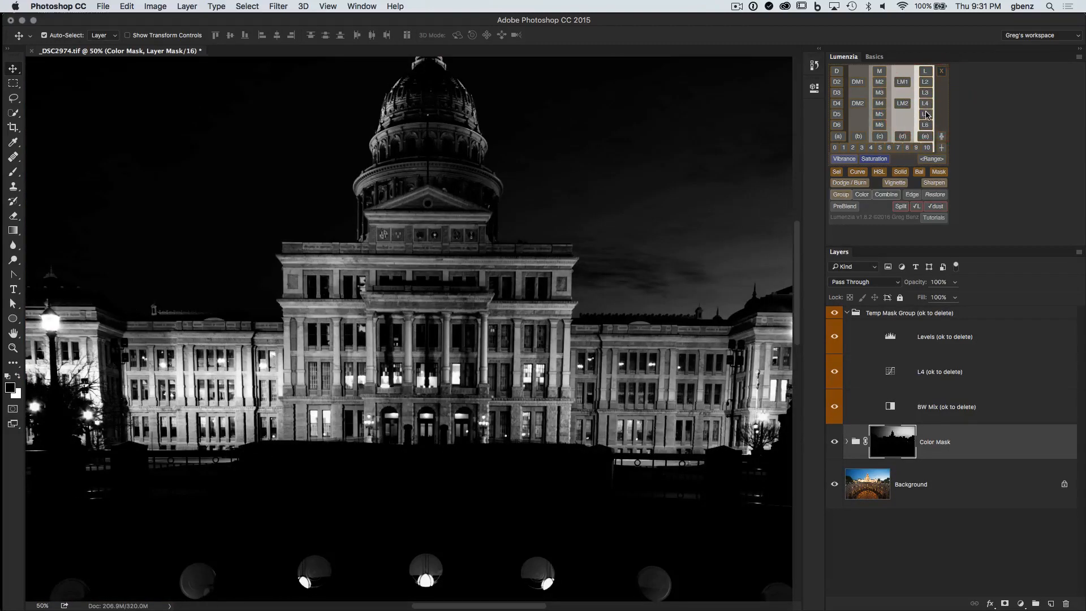
{"action": "left_click", "coordinate": [926, 113]}
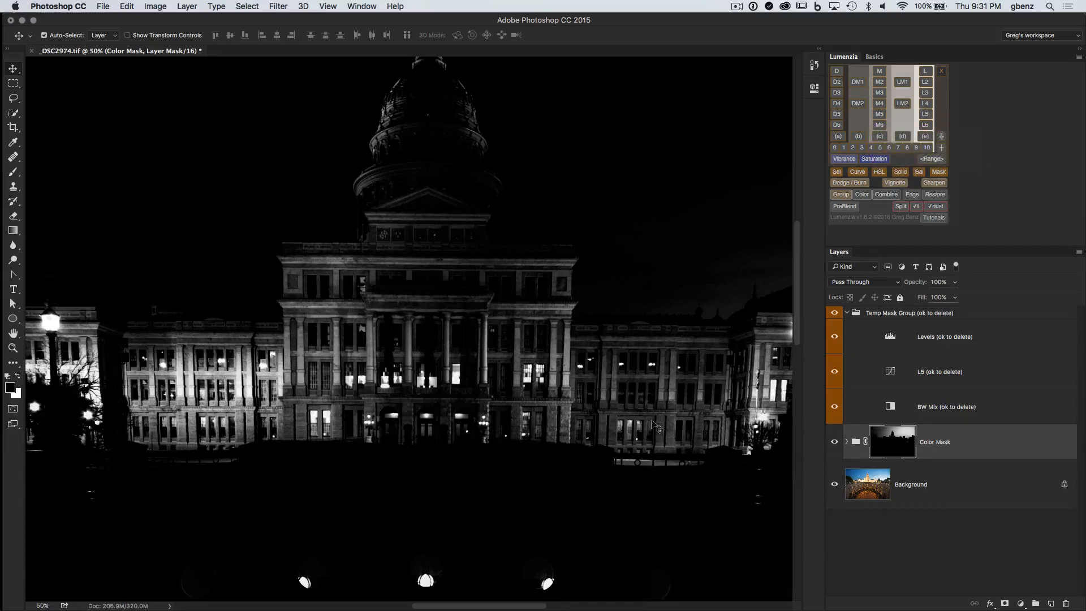
{"action": "left_click", "coordinate": [929, 127]}
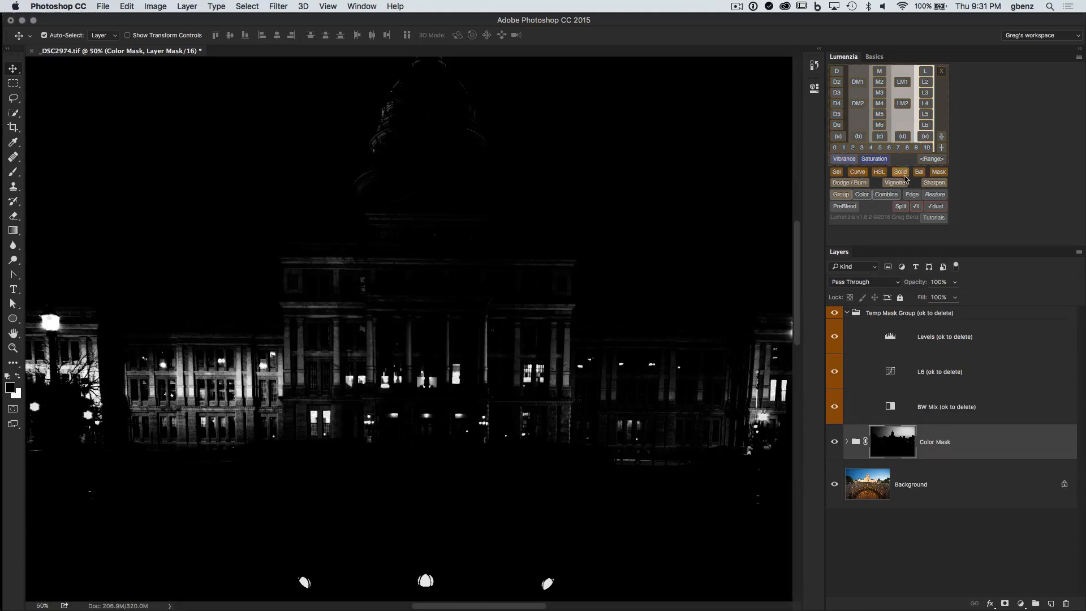
Add a Levels adjustment layer, apply the L6 luminosity mask to it, and view the resulting mask on its own.
{"action": "left_click", "coordinate": [1021, 605]}
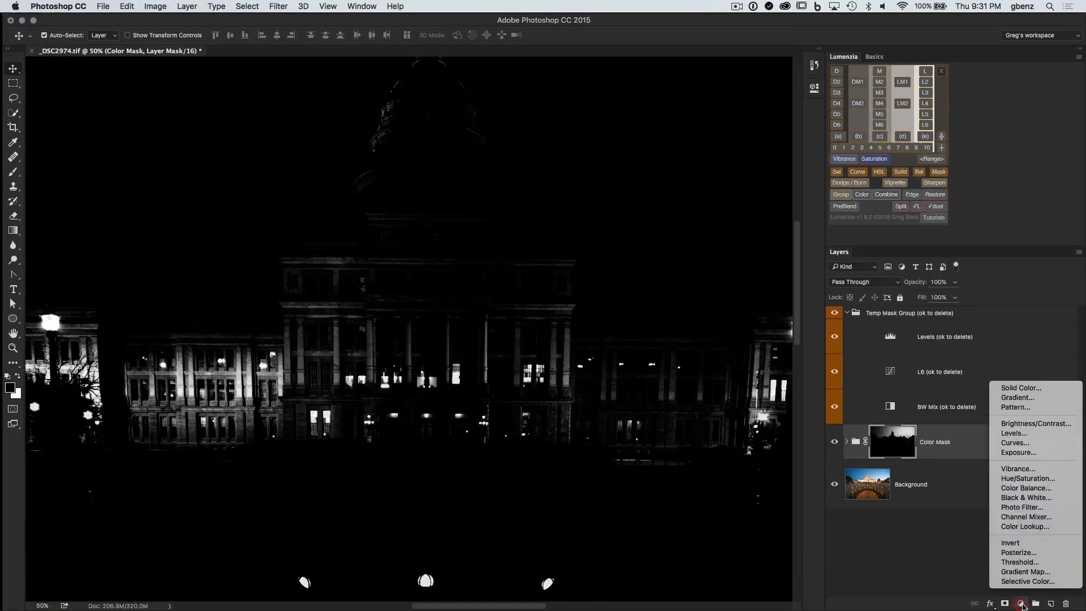
{"action": "left_click", "coordinate": [1036, 434]}
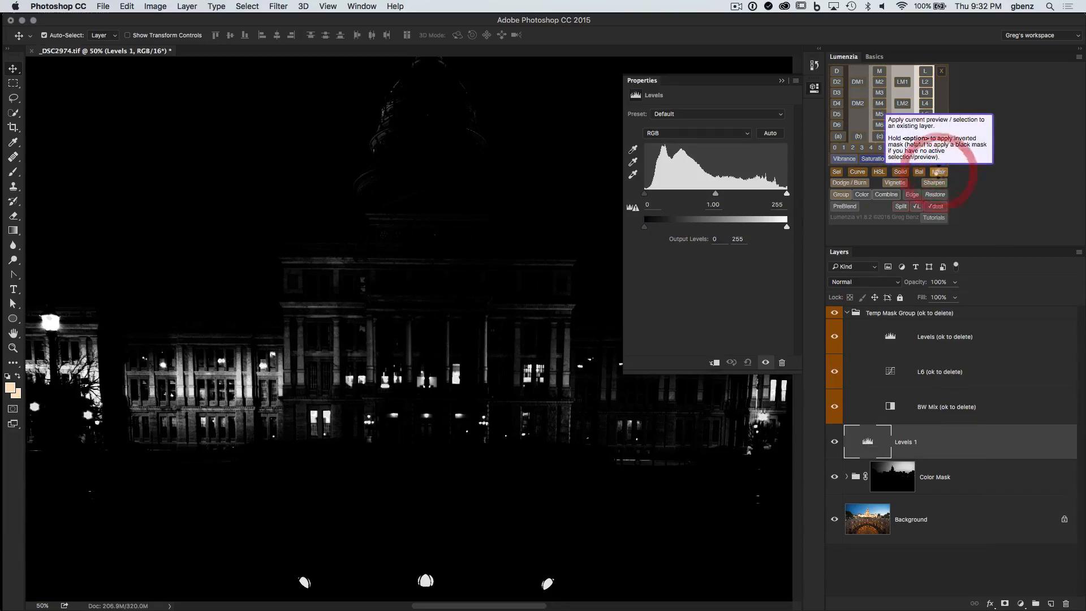
{"action": "left_click", "coordinate": [938, 173]}
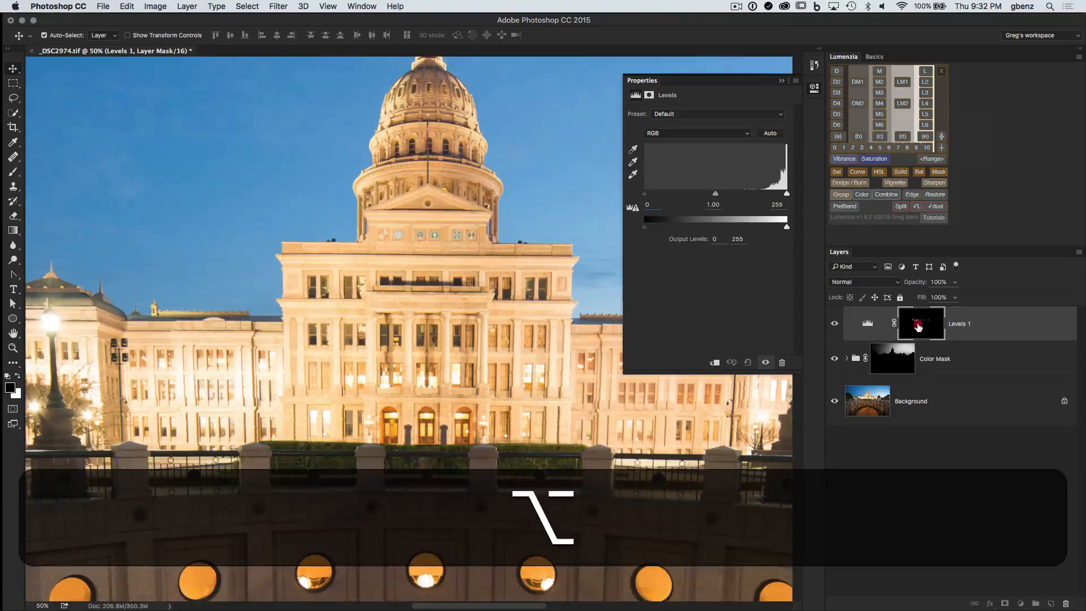
{"action": "left_click", "coordinate": [917, 326], "text": "alt"}
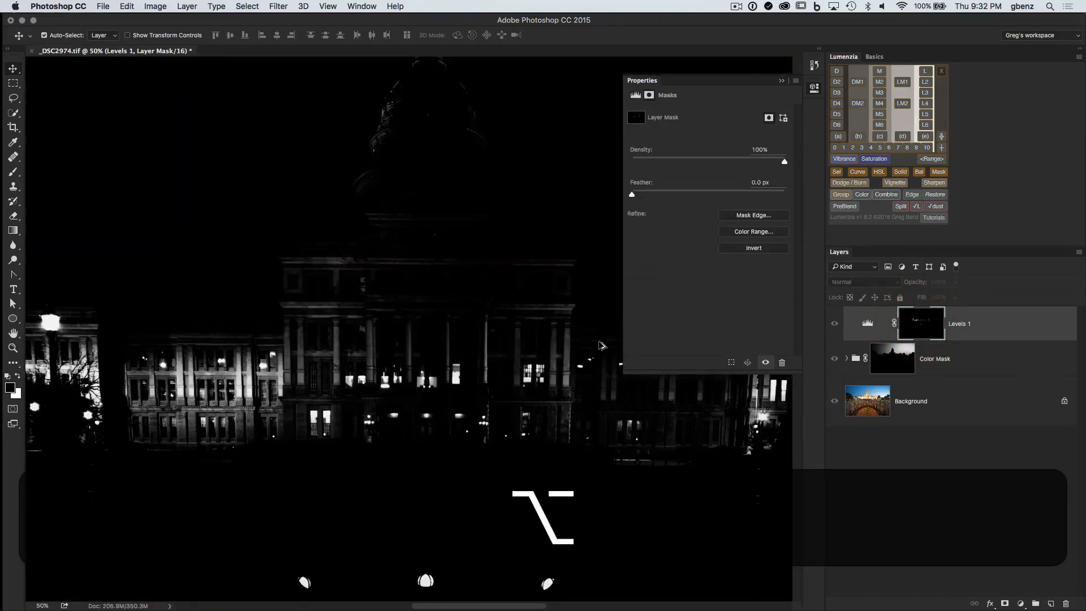
{"action": "left_click", "coordinate": [918, 323], "text": "alt"}
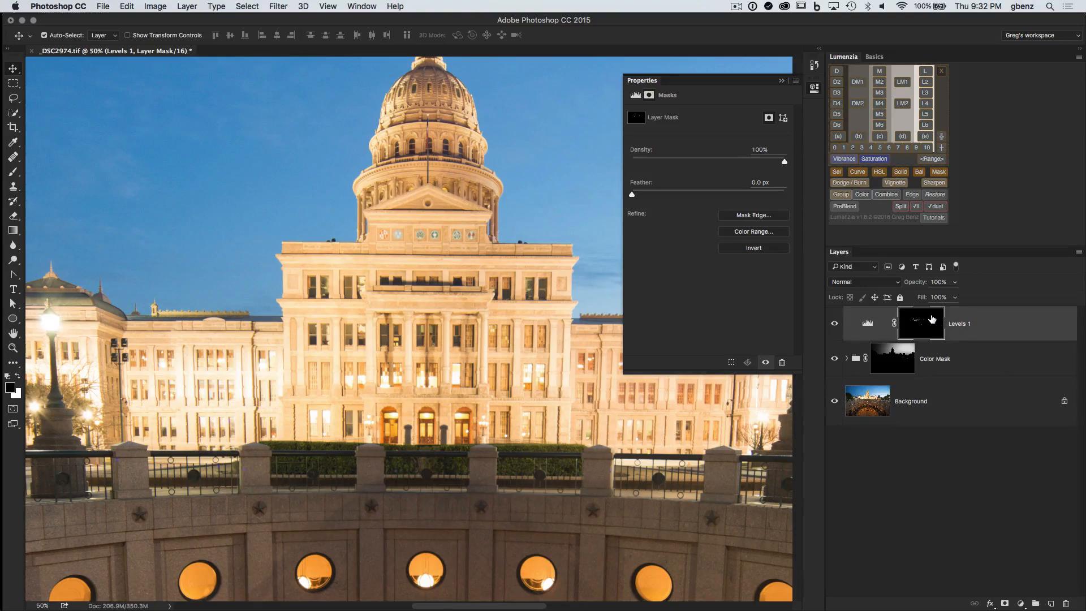
Try a black input level of 204 on the Levels 1 layer, compare the facade with and without it, and reset the level to 0.
{"action": "left_click", "coordinate": [870, 325]}
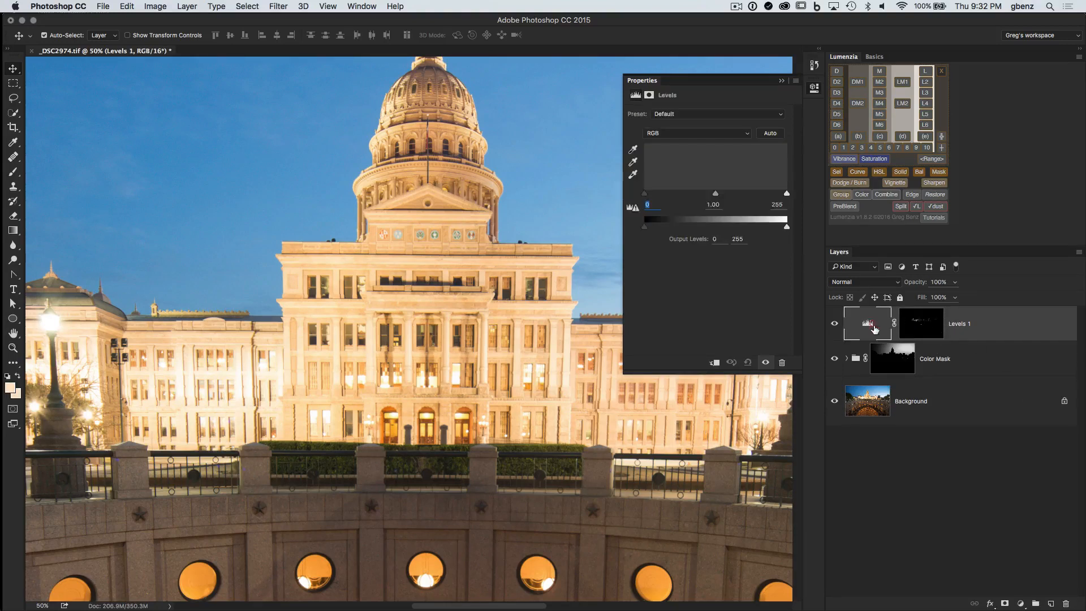
{"action": "left_click_drag", "start_coordinate": [646, 196], "coordinate": [759, 199]}
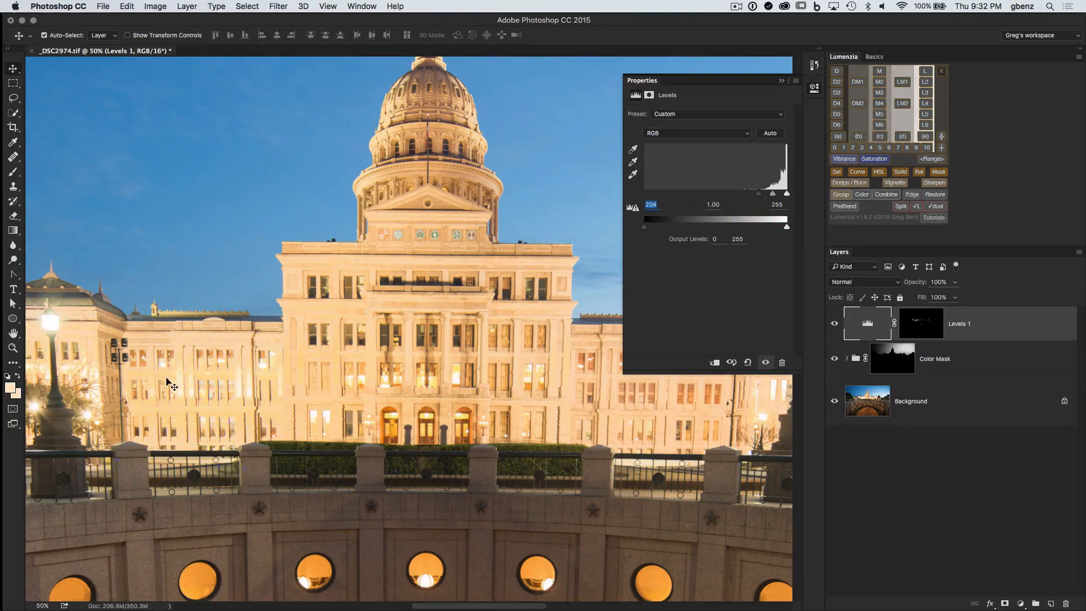
{"action": "left_click", "coordinate": [834, 324]}
{"action": "left_click", "coordinate": [835, 324]}
{"action": "left_click_drag", "start_coordinate": [760, 197], "coordinate": [644, 193]}
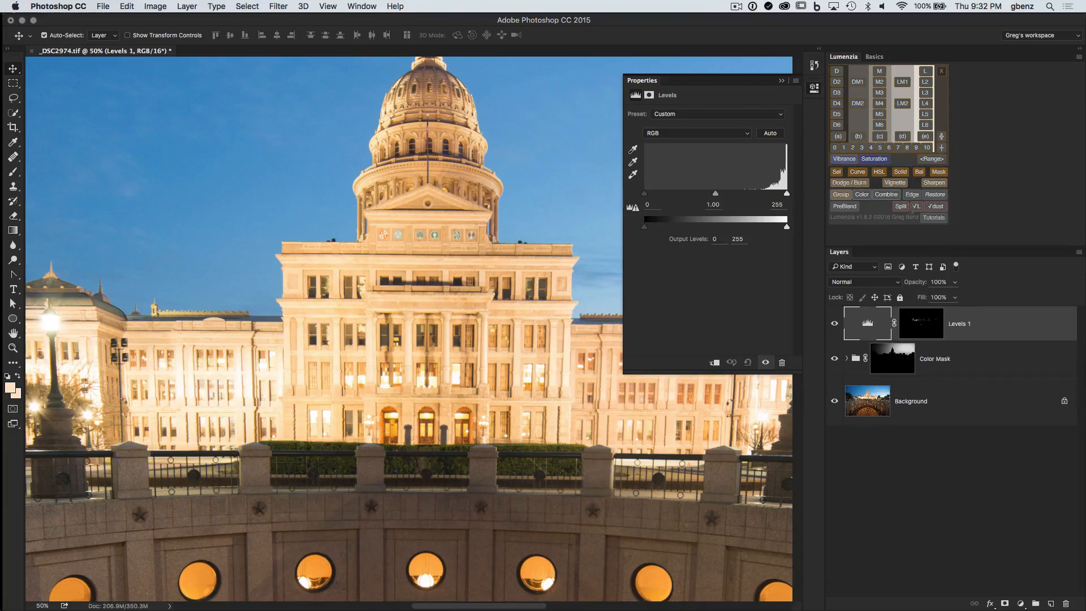
Revert the document history to the L6 mask preview, discarding the Levels layer and its adjustments.
{"action": "left_click", "coordinate": [813, 68]}
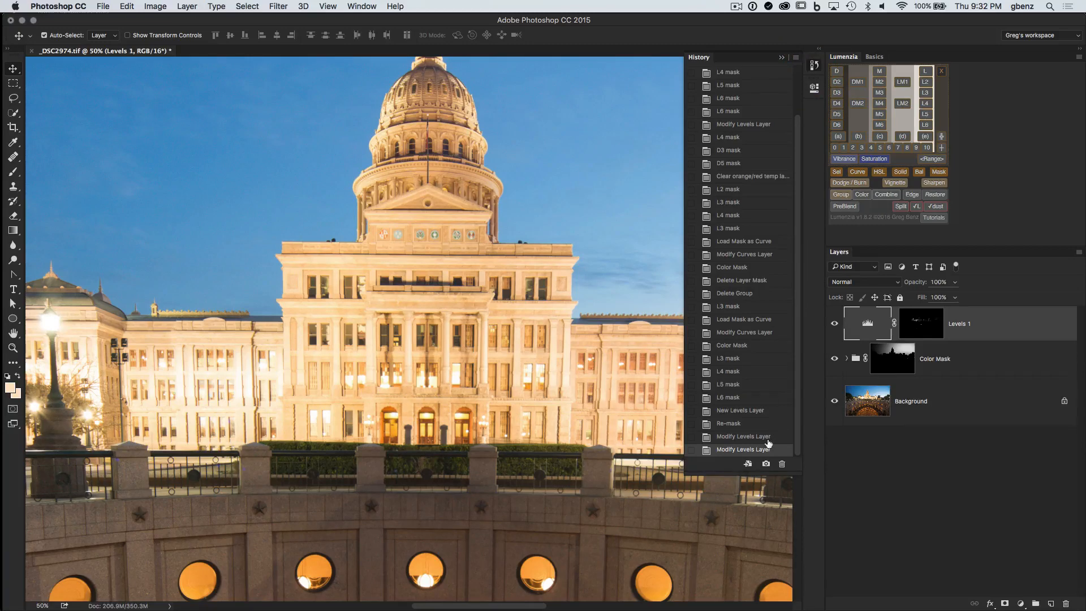
{"action": "left_click", "coordinate": [747, 411]}
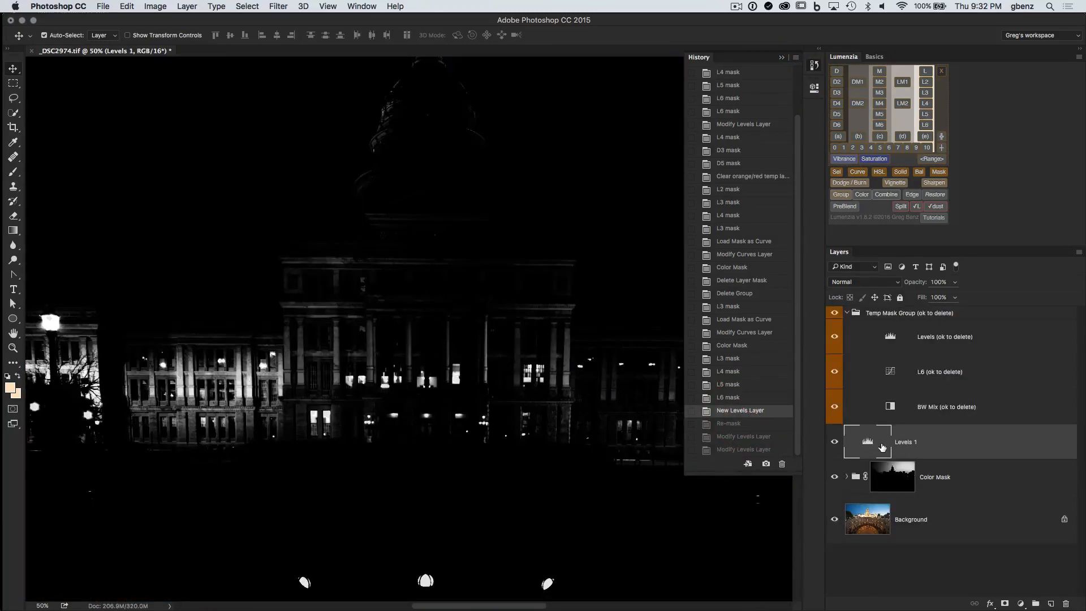
{"action": "left_click", "coordinate": [813, 67]}
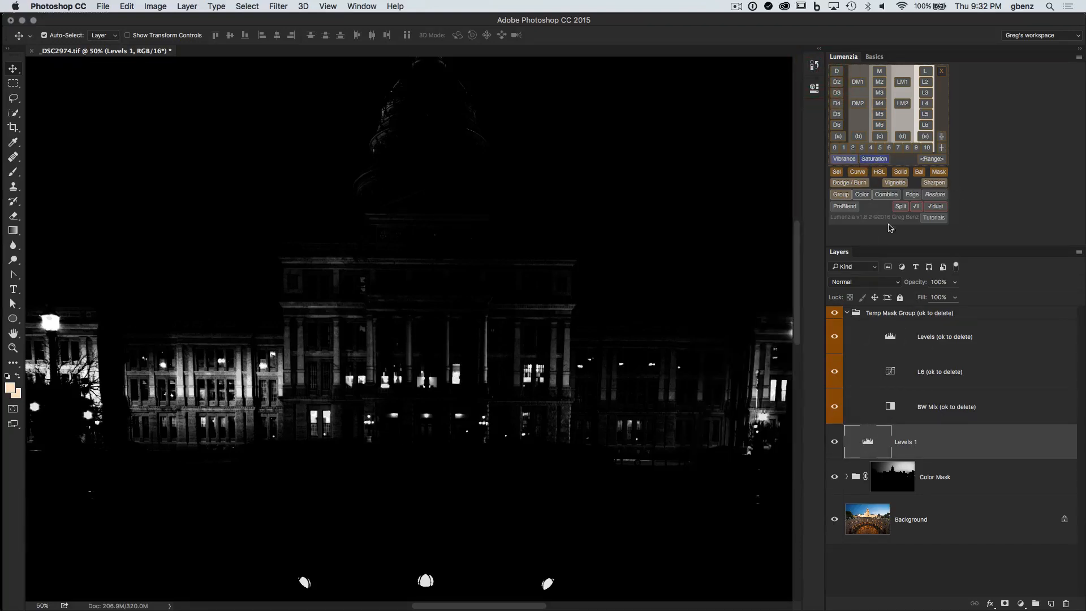
{"action": "left_click", "coordinate": [814, 64]}
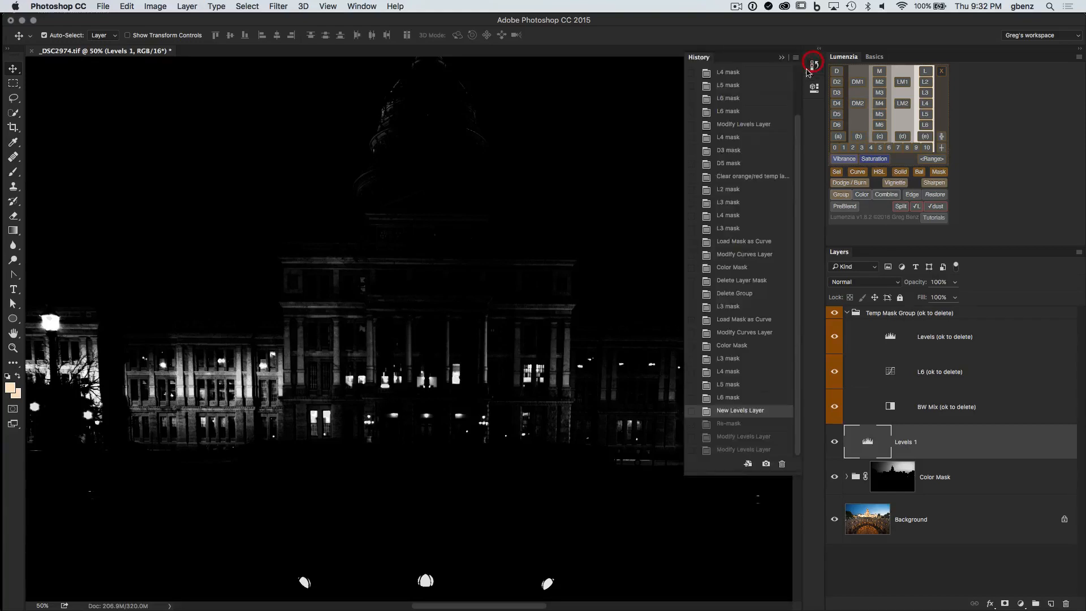
{"action": "left_click", "coordinate": [735, 398]}
{"action": "left_click", "coordinate": [814, 67]}
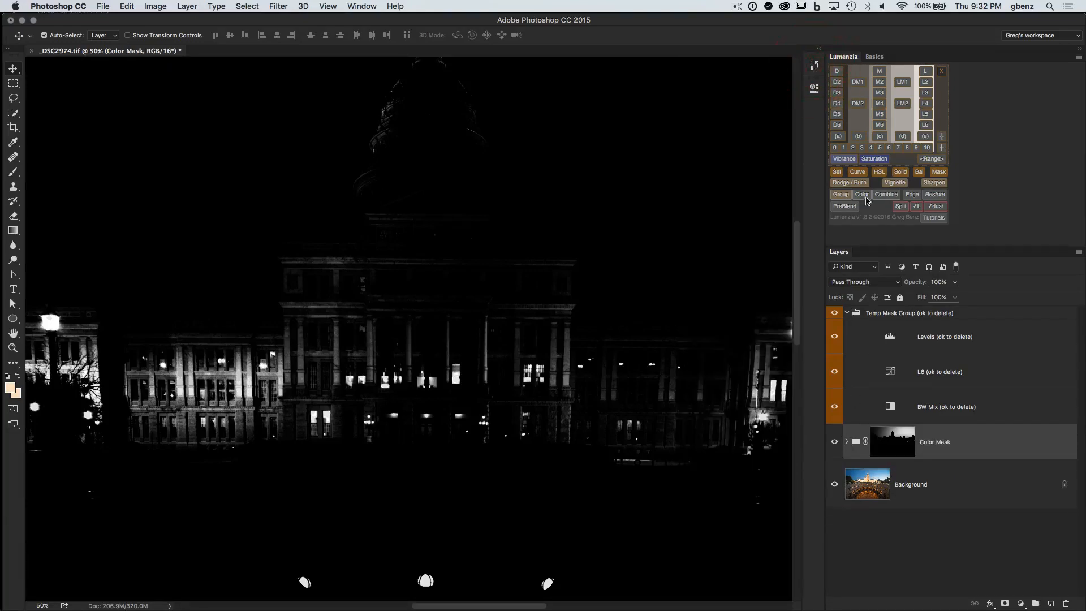
Load the L6 mask as a selection, create a Levels layer from it, and check the resulting layer mask.
{"action": "left_click", "coordinate": [835, 173]}
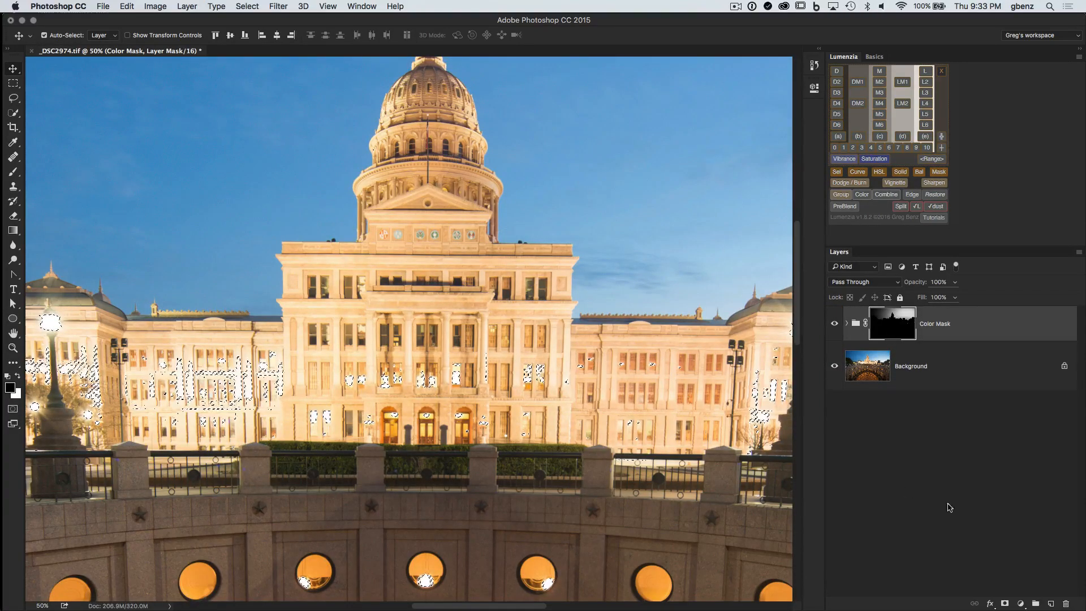
{"action": "left_click", "coordinate": [1022, 604]}
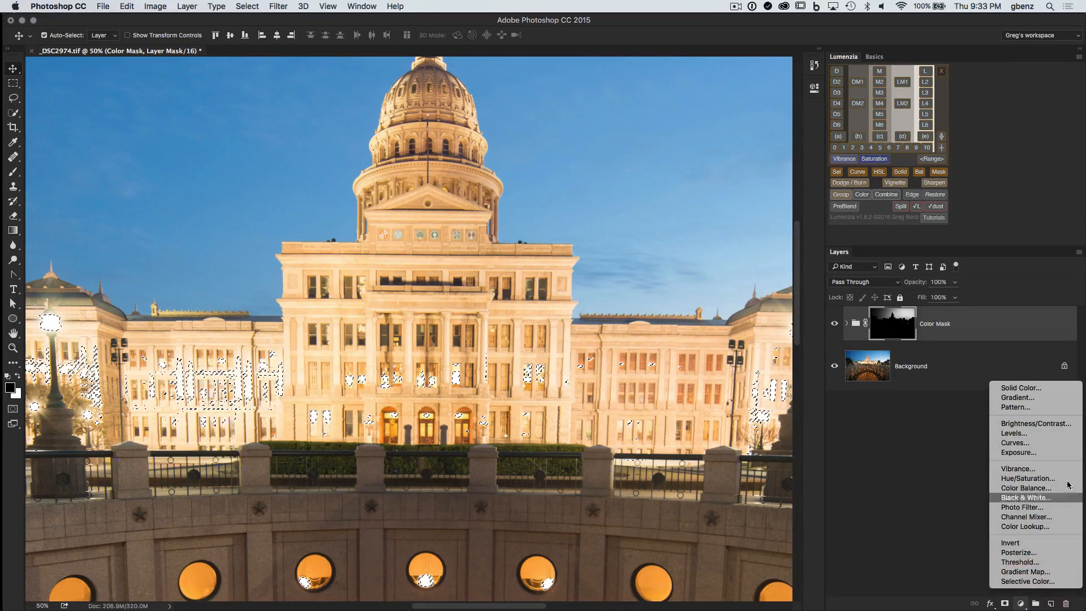
{"action": "left_click", "coordinate": [1050, 434]}
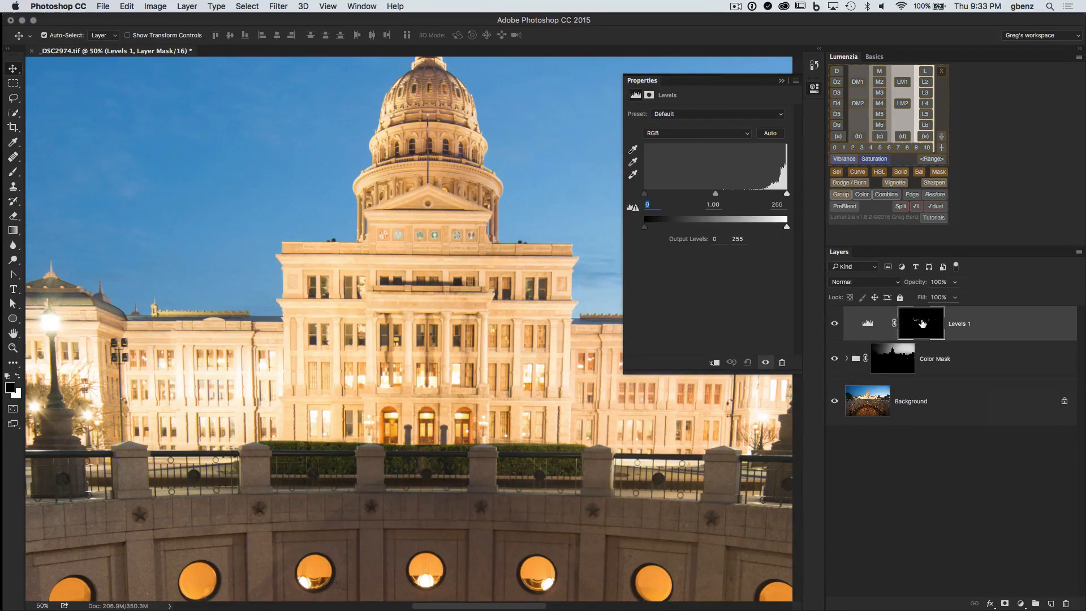
{"action": "left_click", "coordinate": [922, 324], "text": "alt"}
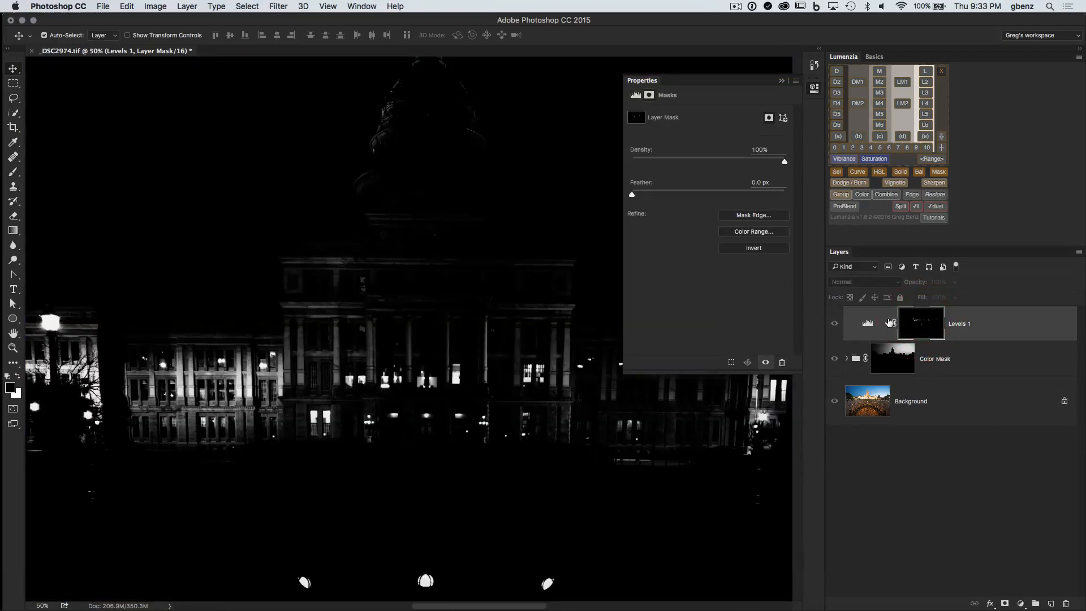
{"action": "left_click", "coordinate": [903, 324], "text": "alt"}
{"action": "left_click", "coordinate": [814, 87]}
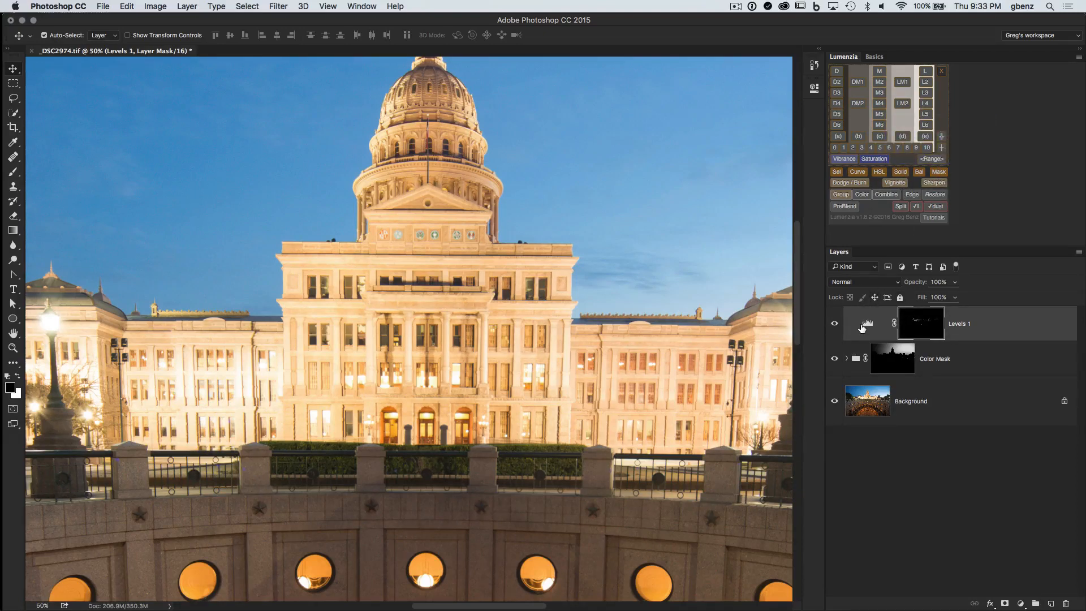
Return the history to the L6 mask state, before the mask was loaded as a selection.
{"action": "left_click", "coordinate": [815, 65]}
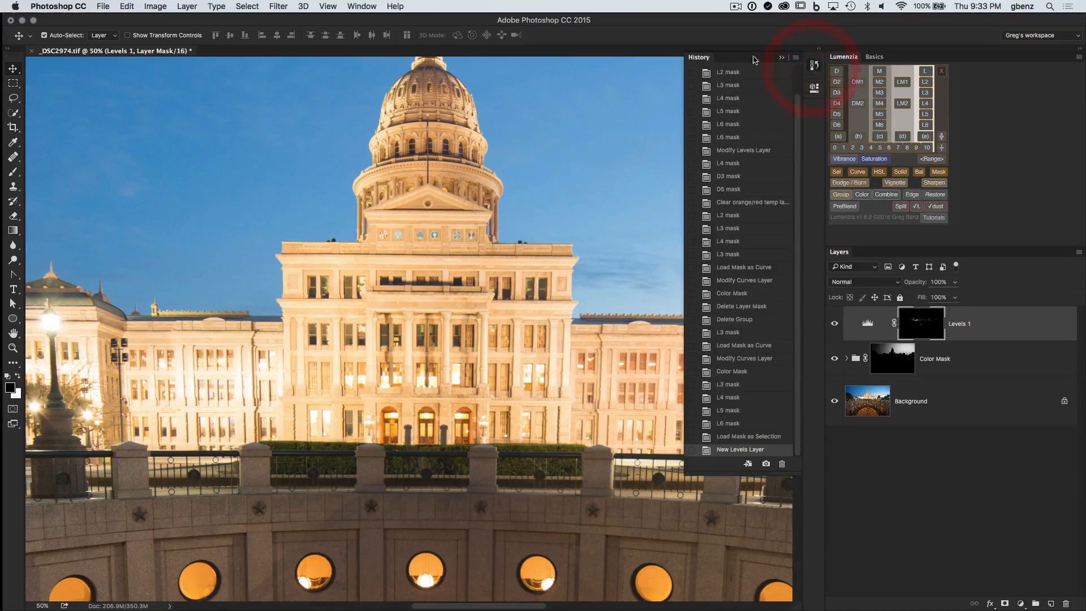
{"action": "left_click", "coordinate": [746, 429]}
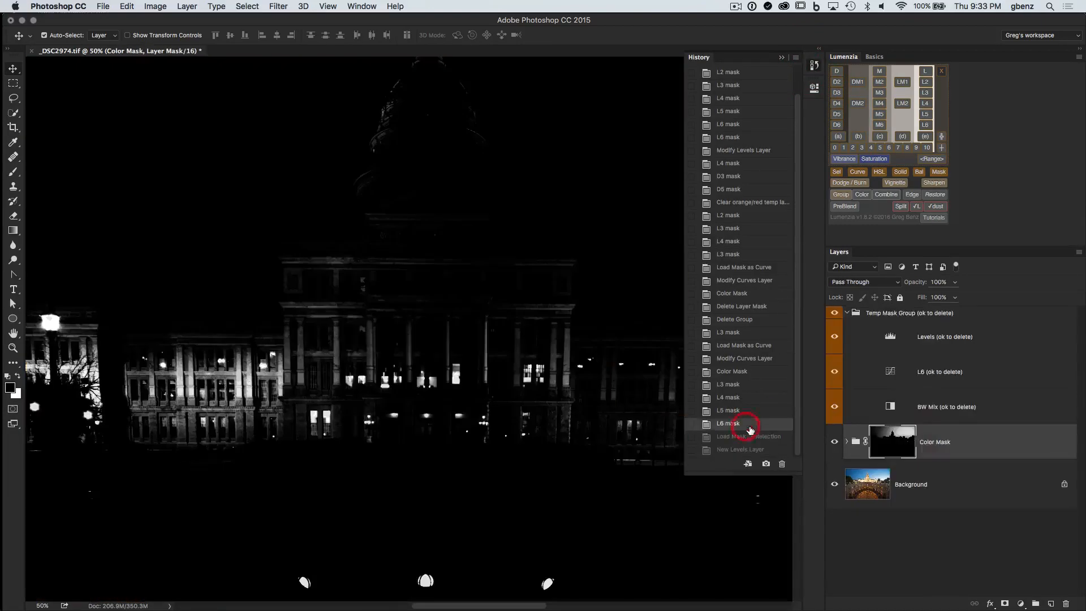
{"action": "left_click", "coordinate": [816, 66]}
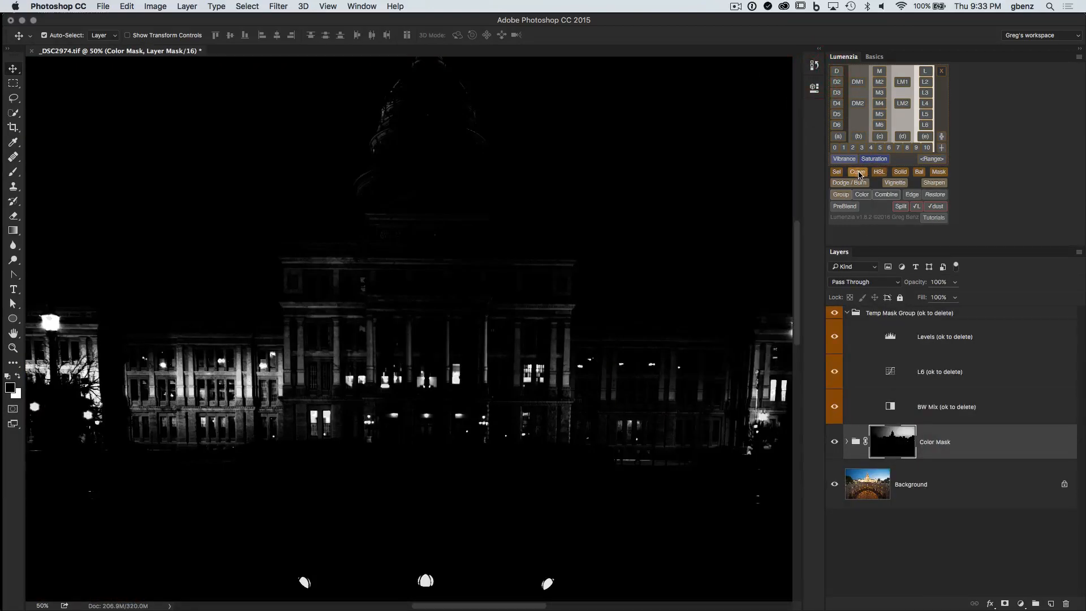
Create an L6-masked Curves layer, pull a curve point down to input 191, output 78, and compare the facade before and after.
{"action": "left_click", "coordinate": [860, 172]}
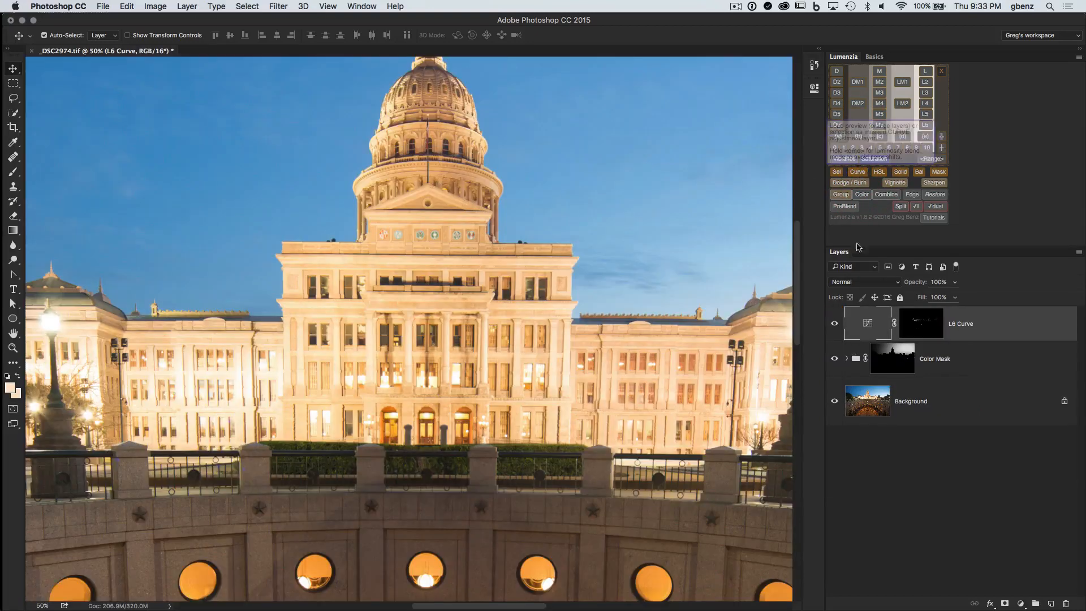
{"action": "double_click", "coordinate": [871, 325]}
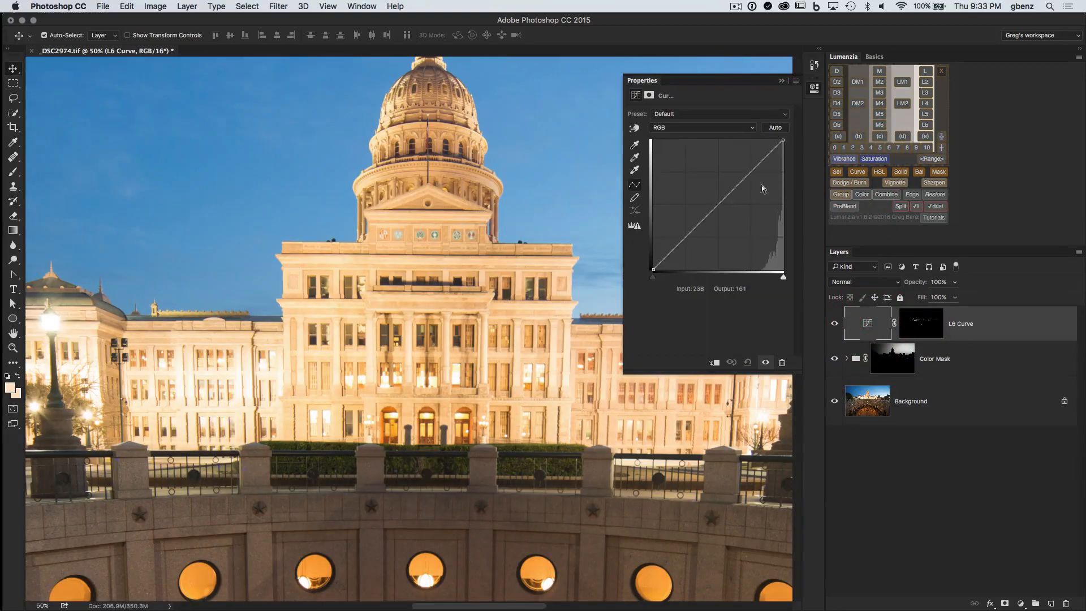
{"action": "left_click_drag", "start_coordinate": [744, 180], "coordinate": [751, 229]}
{"action": "left_click", "coordinate": [835, 323]}
{"action": "left_click", "coordinate": [835, 323]}
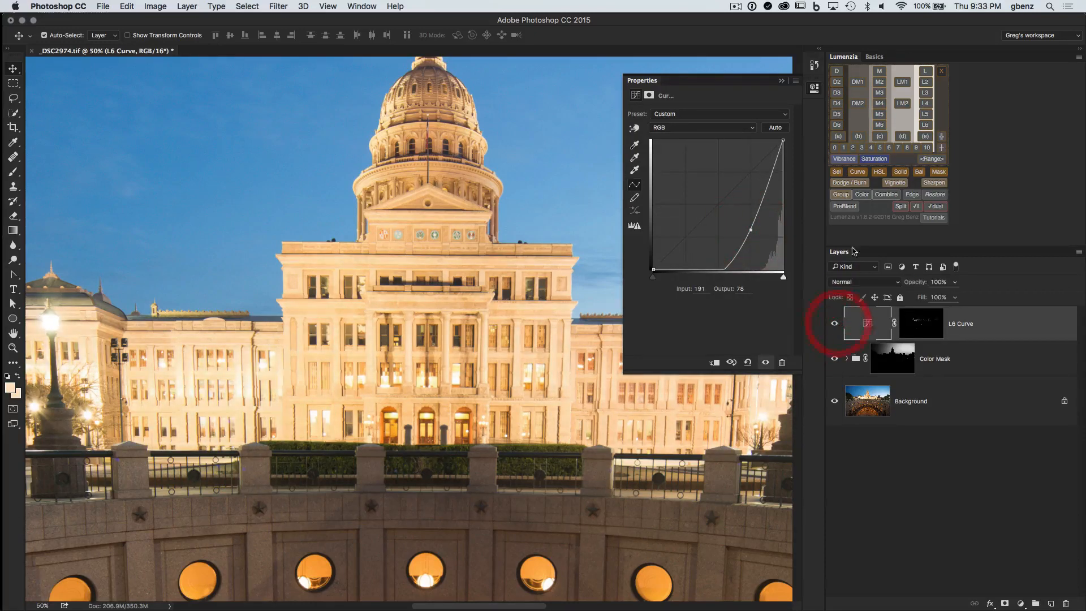
Try an extra highlight point at input 239, output 212 on the L6 curve, remove it, and compare the layer on and off.
{"action": "left_click_drag", "start_coordinate": [770, 178], "coordinate": [776, 162]}
{"action": "left_click_drag", "start_coordinate": [751, 230], "coordinate": [754, 234]}
{"action": "left_click", "coordinate": [775, 164]}
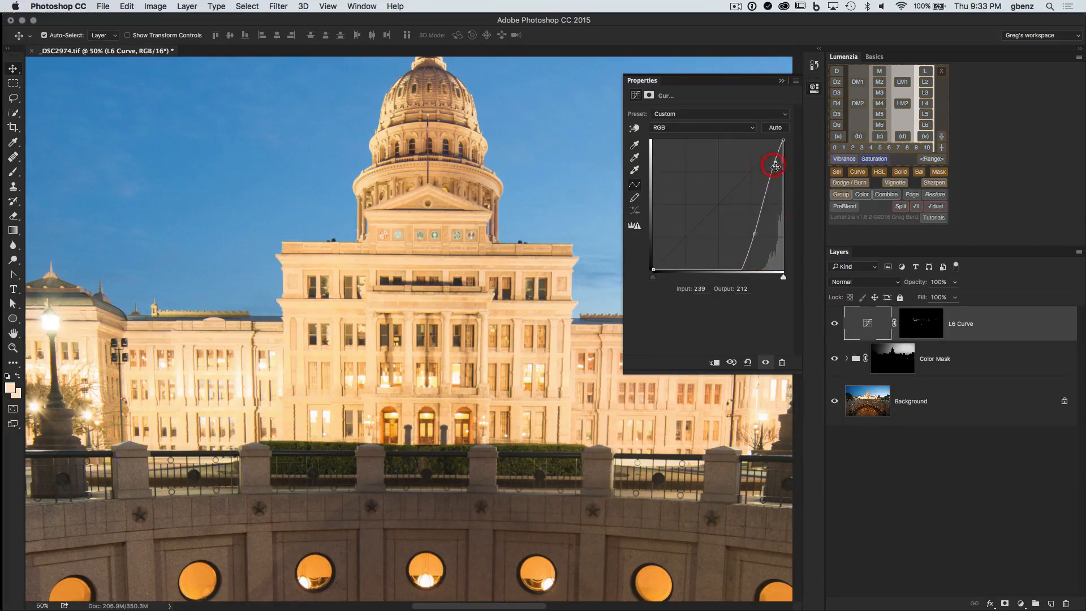
{"action": "key", "text": "Delete"}
{"action": "left_click", "coordinate": [836, 325]}
{"action": "left_click", "coordinate": [836, 325]}
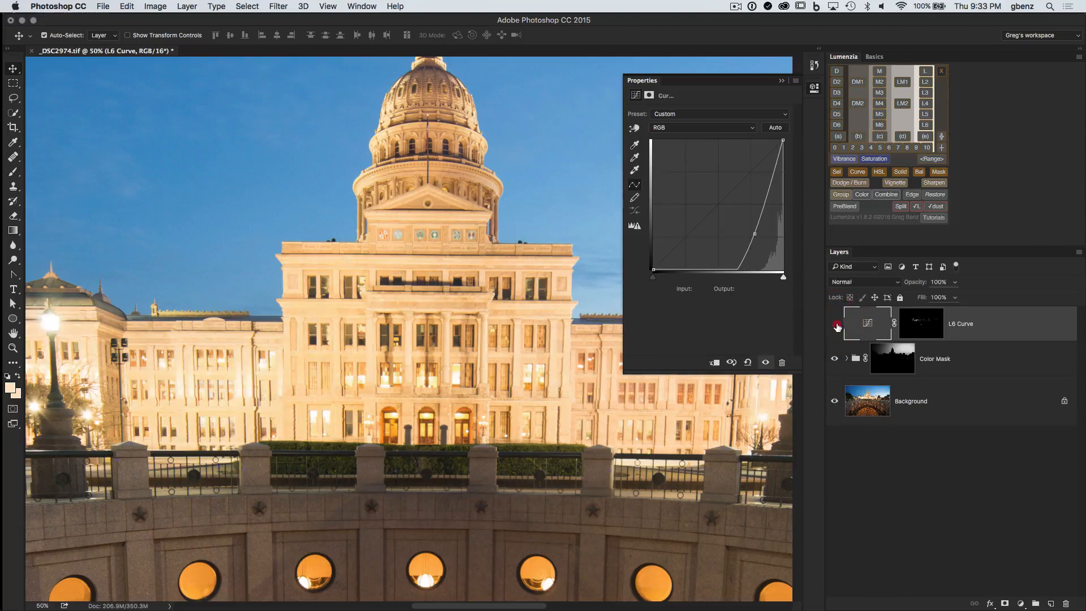
{"action": "left_click", "coordinate": [836, 325]}
{"action": "left_click", "coordinate": [836, 324]}
Soften the L6 curve by setting its point to input 201, output 91, and check the facade with the layer toggled.
{"action": "left_click_drag", "start_coordinate": [753, 233], "coordinate": [756, 223]}
{"action": "left_click", "coordinate": [836, 325]}
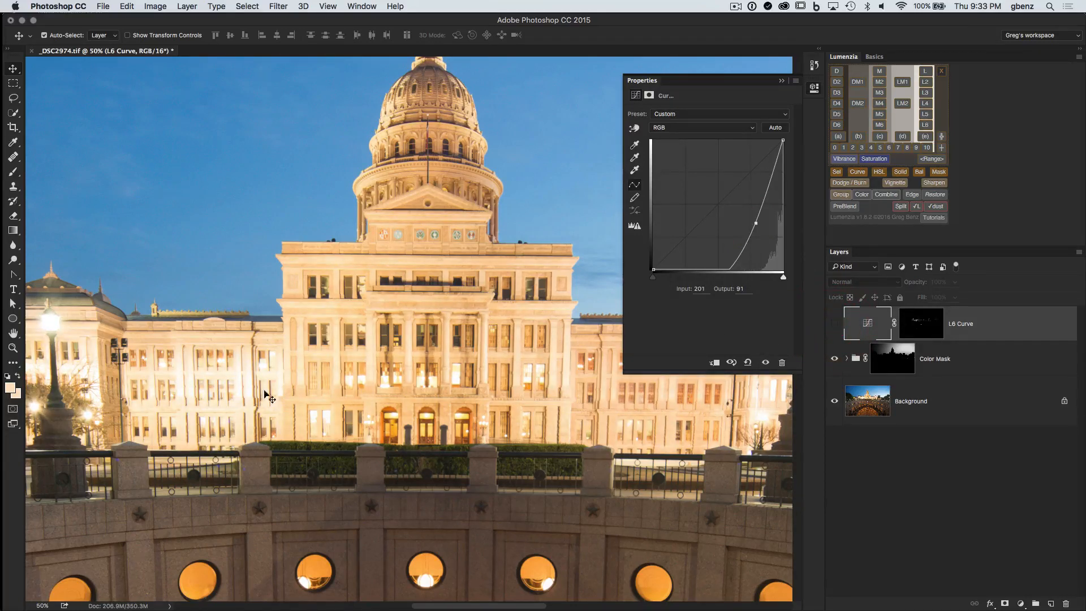
{"action": "left_click", "coordinate": [836, 324]}
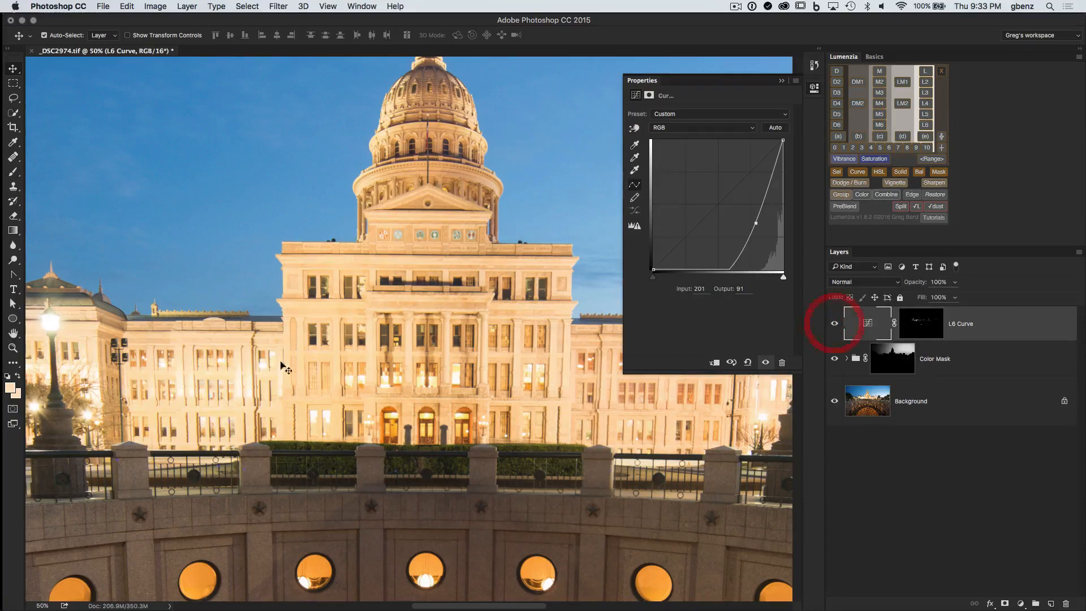
Close the curve settings and compare the whole facade with and without the L6 Curve layer.
{"action": "left_click", "coordinate": [815, 89]}
{"action": "left_click", "coordinate": [836, 324]}
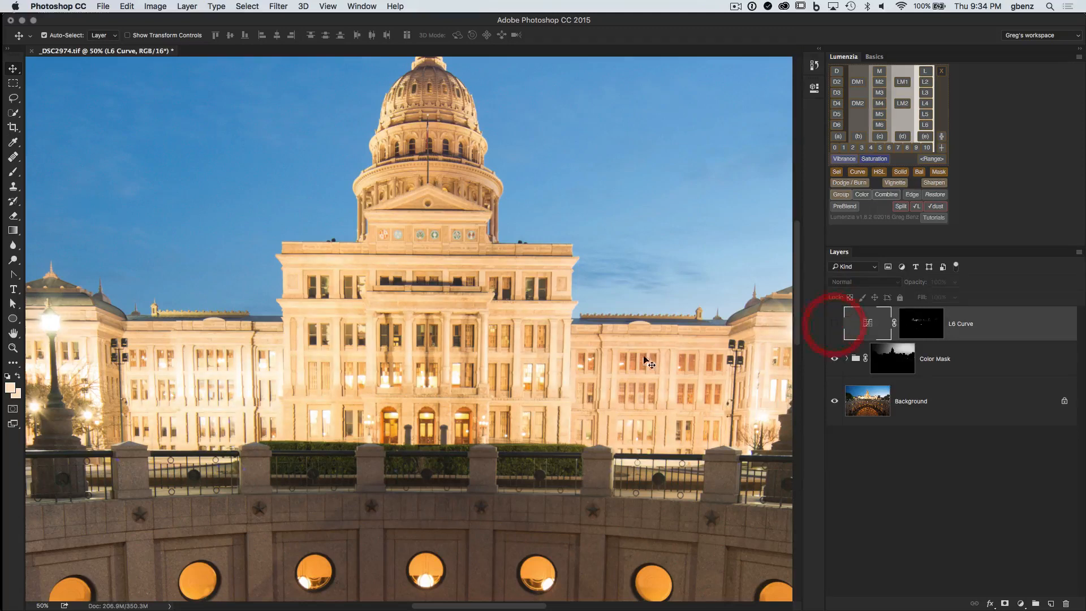
{"action": "left_click", "coordinate": [834, 324]}
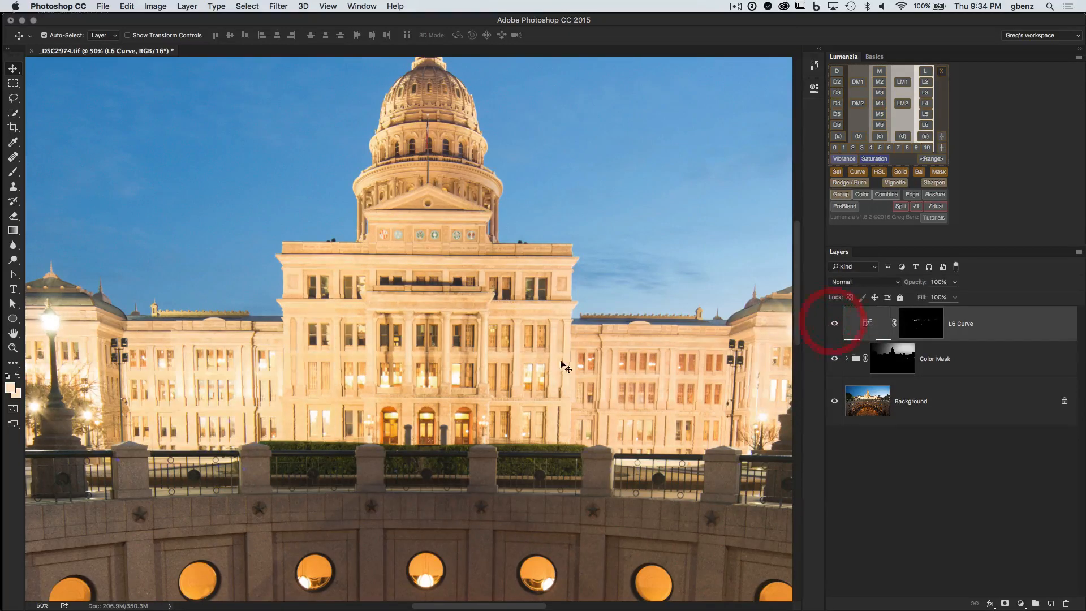
{"action": "left_click", "coordinate": [836, 326]}
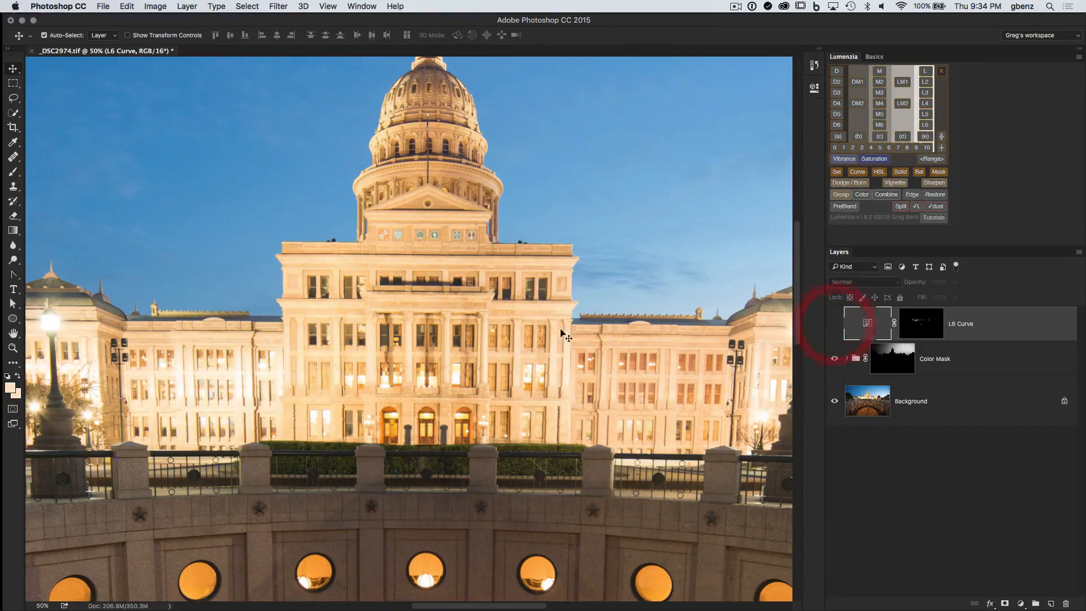
{"action": "left_click", "coordinate": [836, 325]}
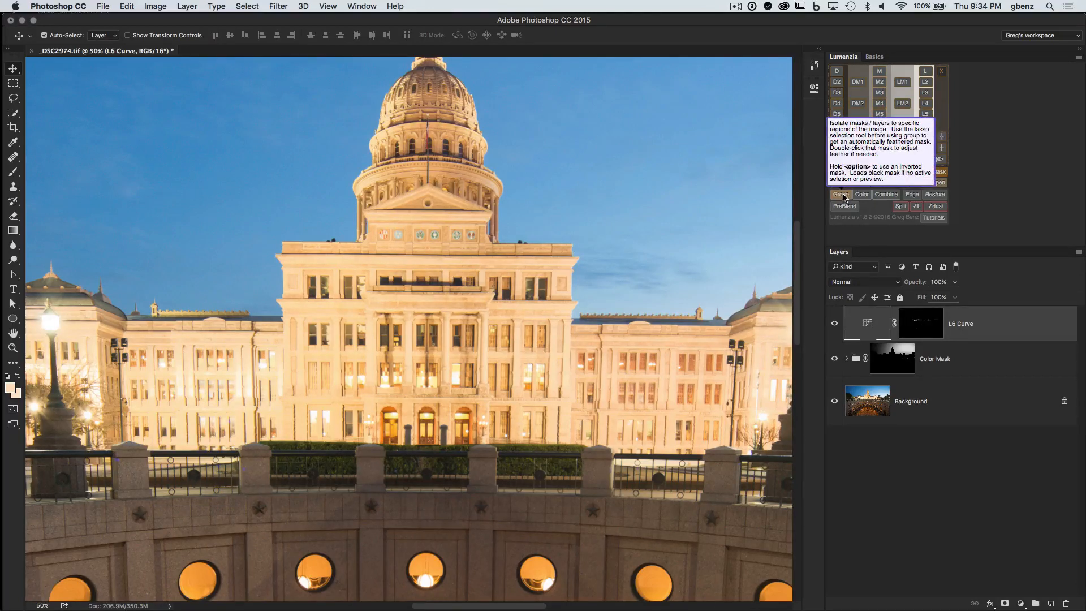
Try placing the L6 Curve layer in a group with a black mask, and undo the grouping.
{"action": "key", "text": "alt"}
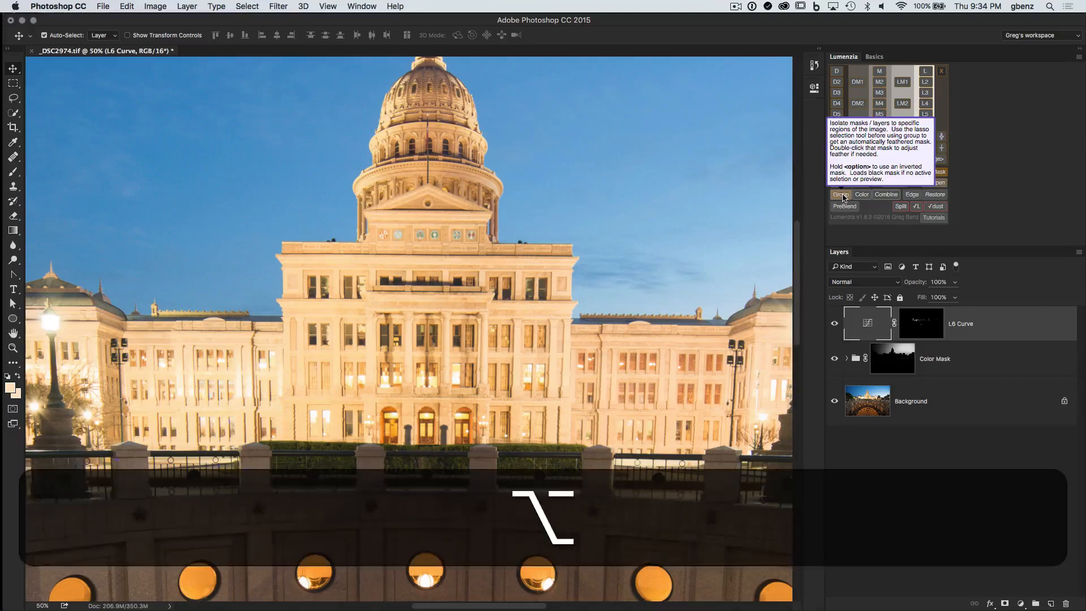
{"action": "left_click", "coordinate": [841, 195], "text": "alt"}
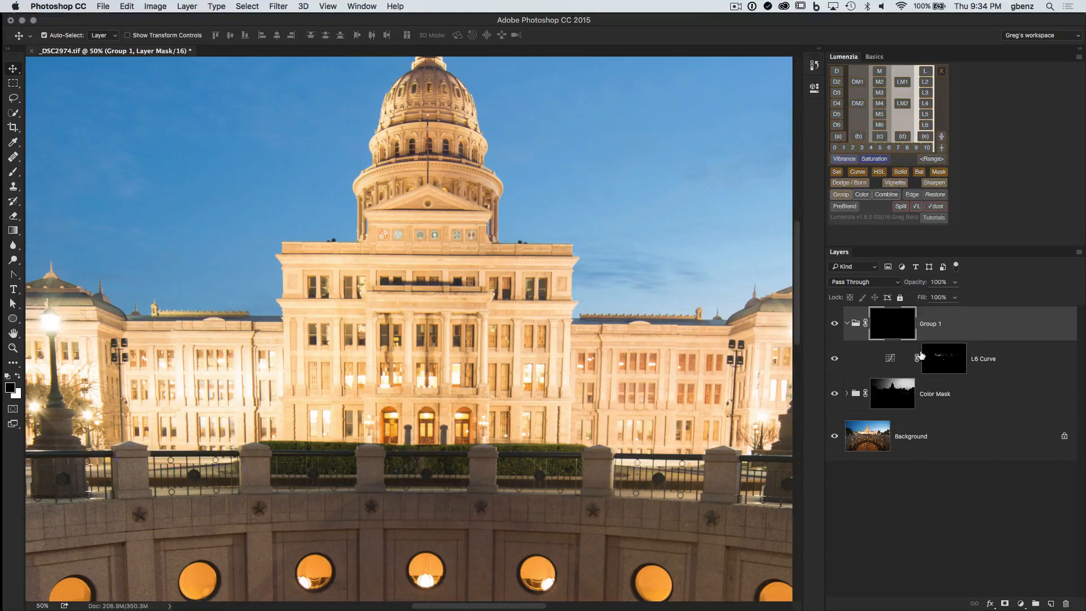
{"action": "key", "text": "super+z"}
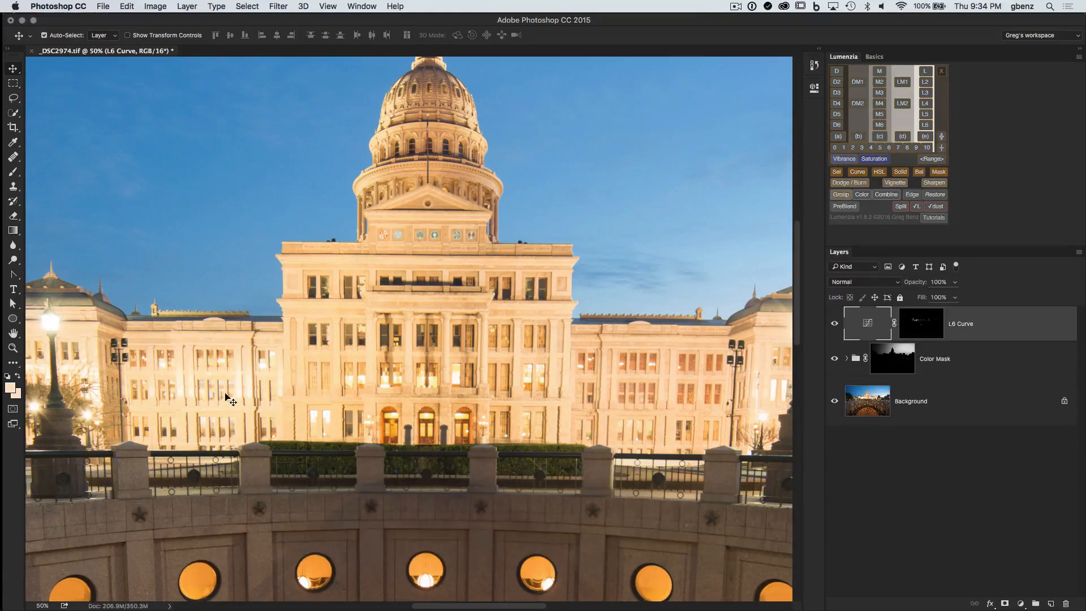
Restore the L6 Curve layer's black-masked group and paint its mask white over the building's left wing with a 400 px brush at 15% flow.
{"action": "key", "text": "super+z"}
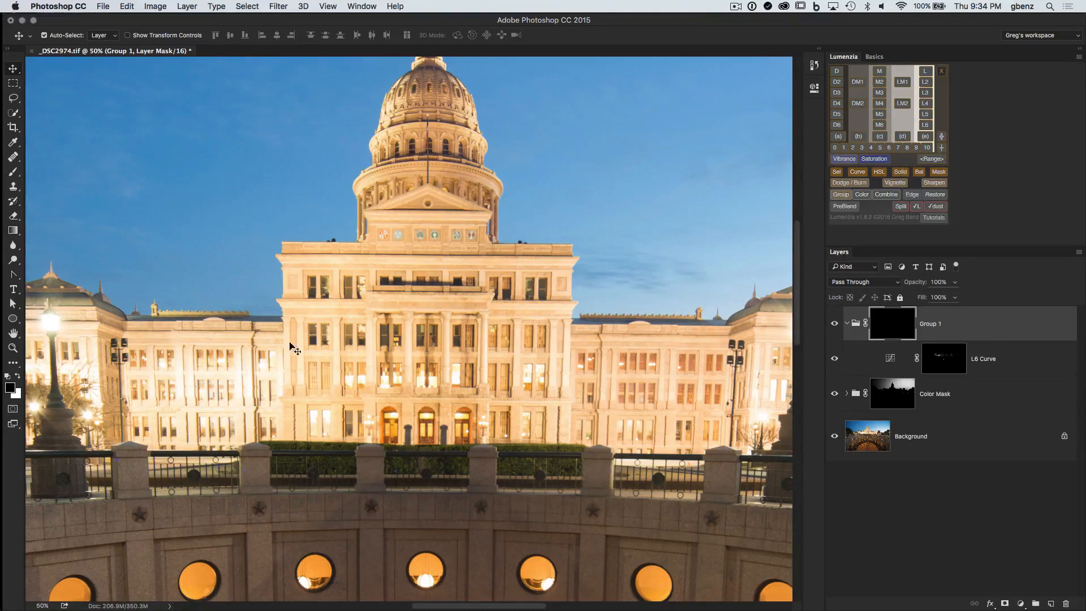
{"action": "key", "text": "b"}
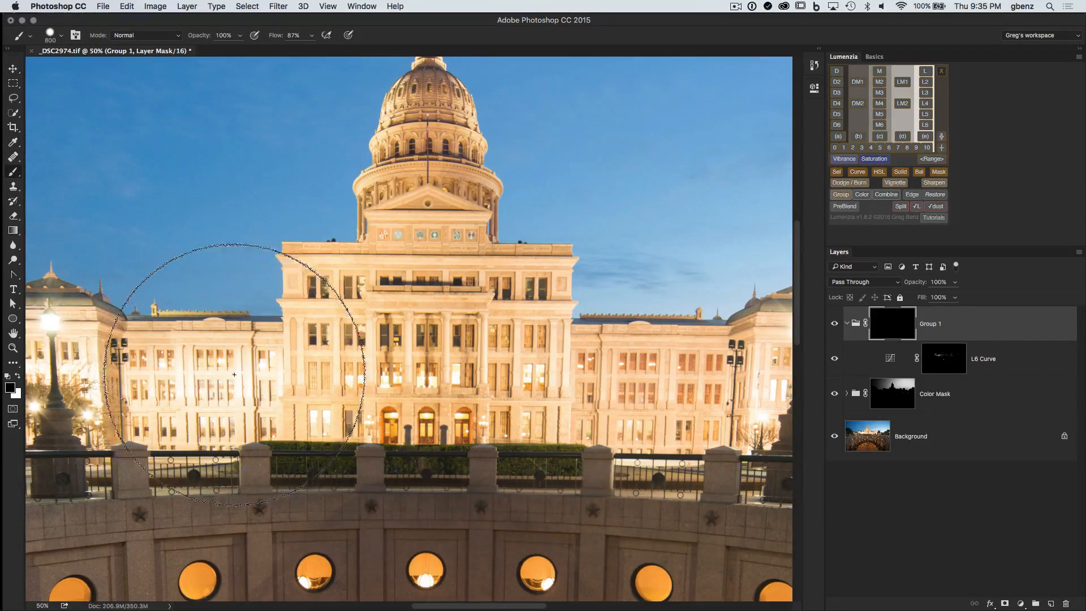
{"action": "left_click_drag", "start_coordinate": [276, 36], "coordinate": [239, 48]}
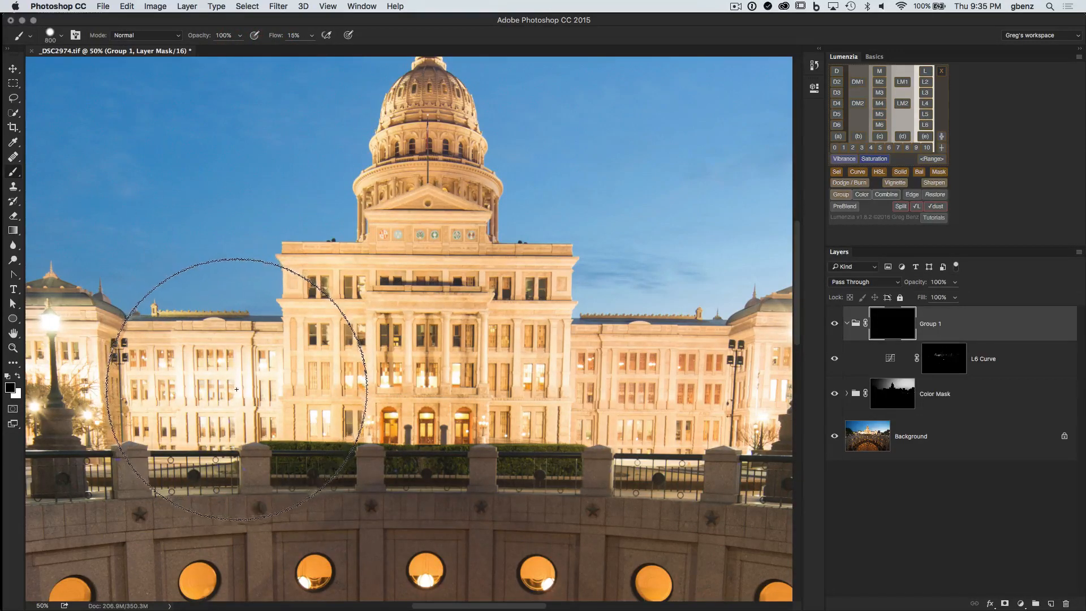
{"action": "key", "text": "x"}
{"action": "key", "text": "bracketleft"}
{"action": "key", "text": "bracketleft"}
{"action": "key", "text": "bracketleft"}
{"action": "key", "text": "bracketleft"}
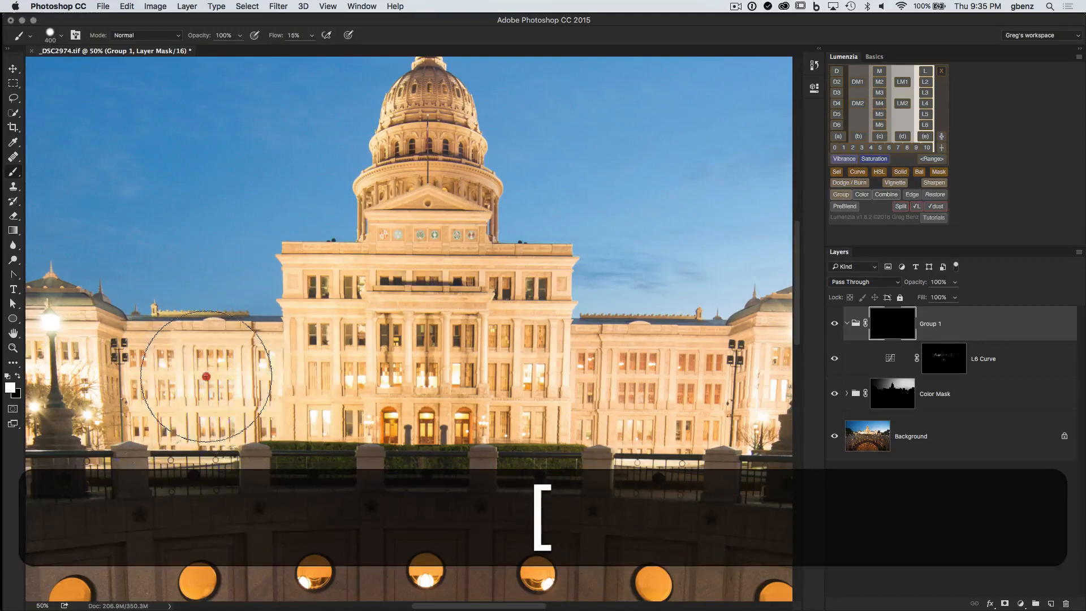
{"action": "left_click", "coordinate": [296, 396]}
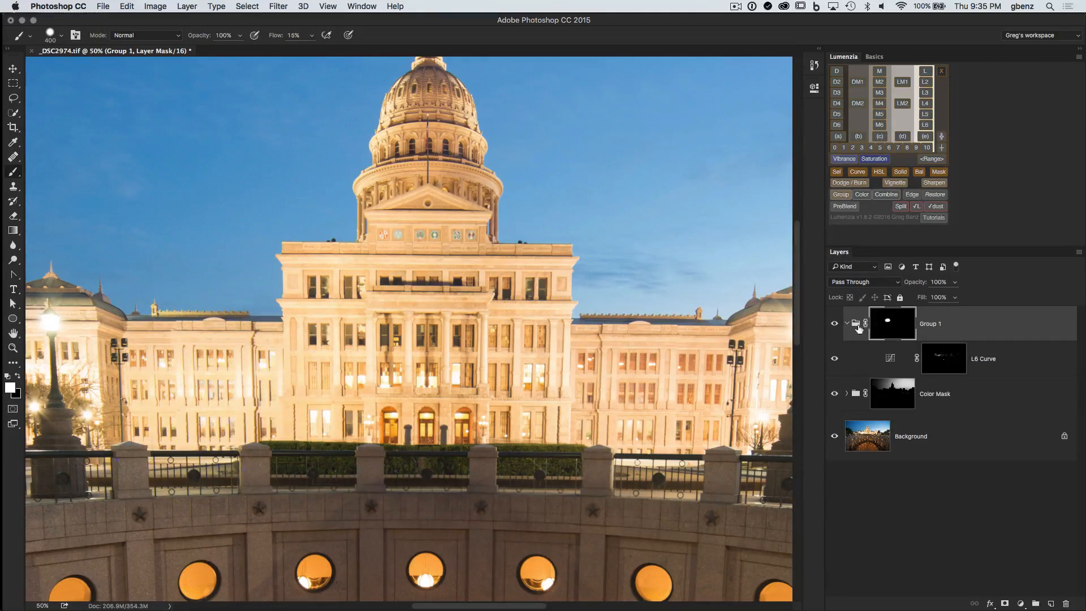
Compare the facade with Group 1 off and on, and combine the group's mask into the L6 Curve layer's mask.
{"action": "left_click", "coordinate": [836, 324]}
{"action": "left_click", "coordinate": [836, 324]}
{"action": "left_click", "coordinate": [891, 197]}
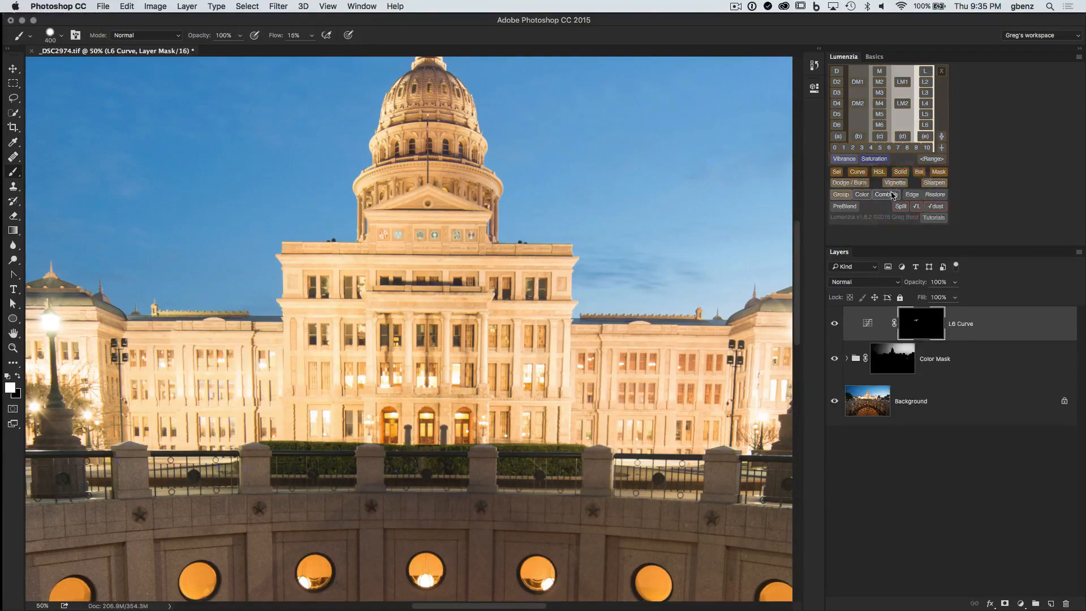
Paint black over the tree area left of the wing in the L6 Curve mask with a smaller brush, and compare the photo with the layer toggled.
{"action": "left_click", "coordinate": [920, 321], "text": "alt"}
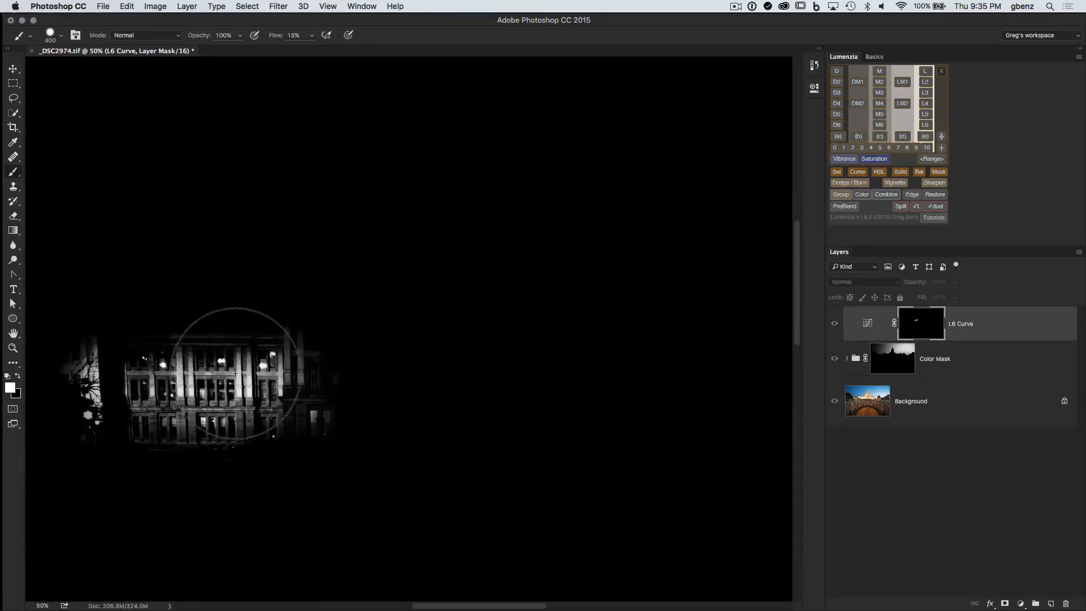
{"action": "key", "text": "x"}
{"action": "key", "text": "bracketleft"}
{"action": "key", "text": "bracketleft"}
{"action": "key", "text": "bracketleft"}
{"action": "key", "text": "bracketleft"}
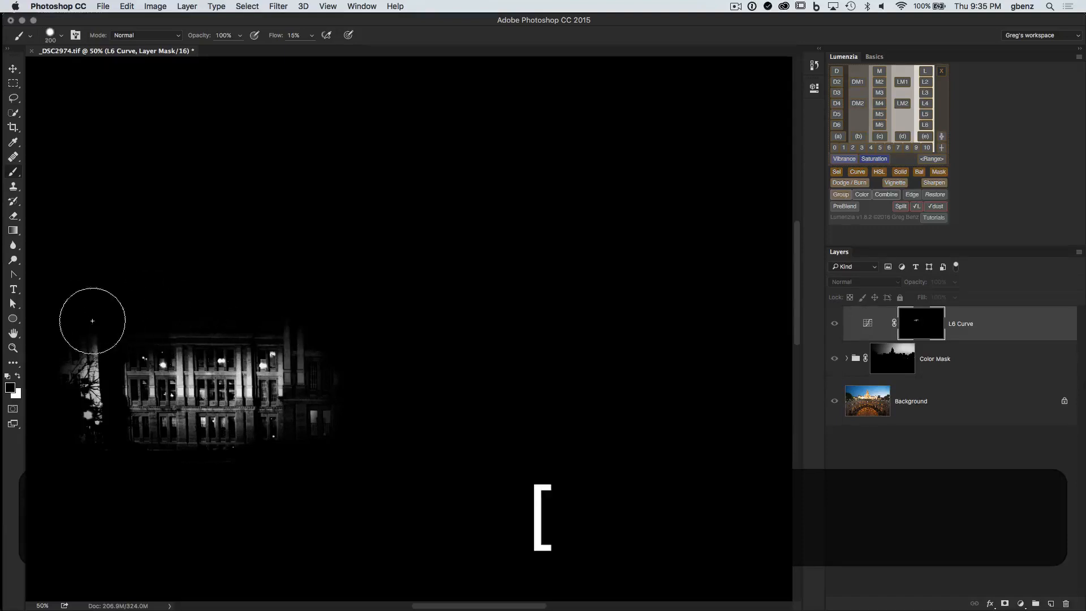
{"action": "mouse_move", "coordinate": [81, 346]}
{"action": "left_mouse_down"}
{"action": "mouse_move", "coordinate": [80, 439]}
{"action": "mouse_move", "coordinate": [87, 375]}
{"action": "mouse_move", "coordinate": [77, 409]}
{"action": "mouse_move", "coordinate": [70, 397]}
{"action": "left_mouse_up"}
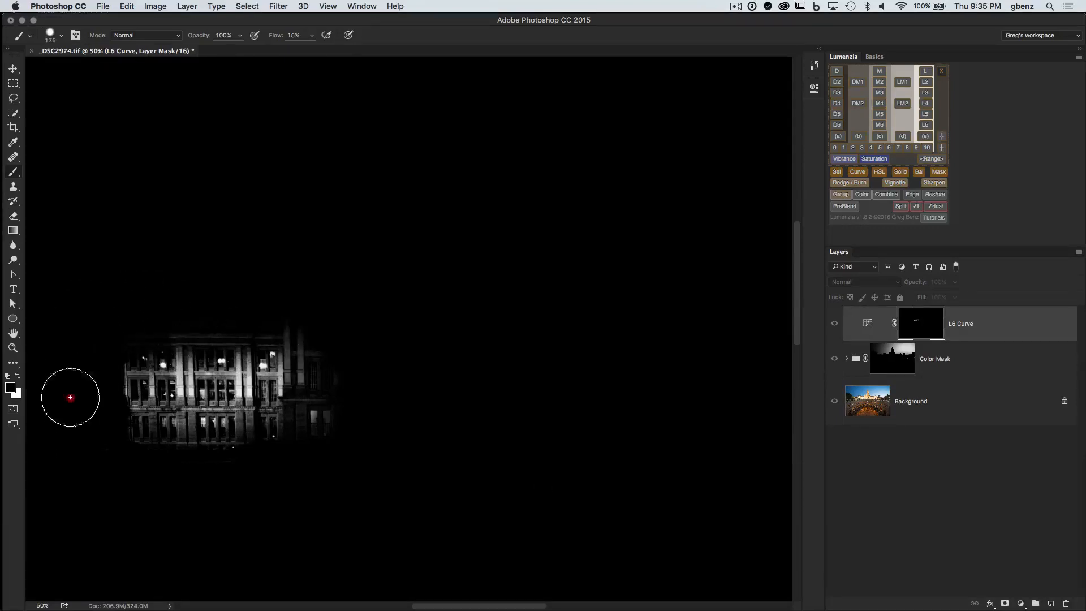
{"action": "left_click", "coordinate": [899, 317], "text": "alt"}
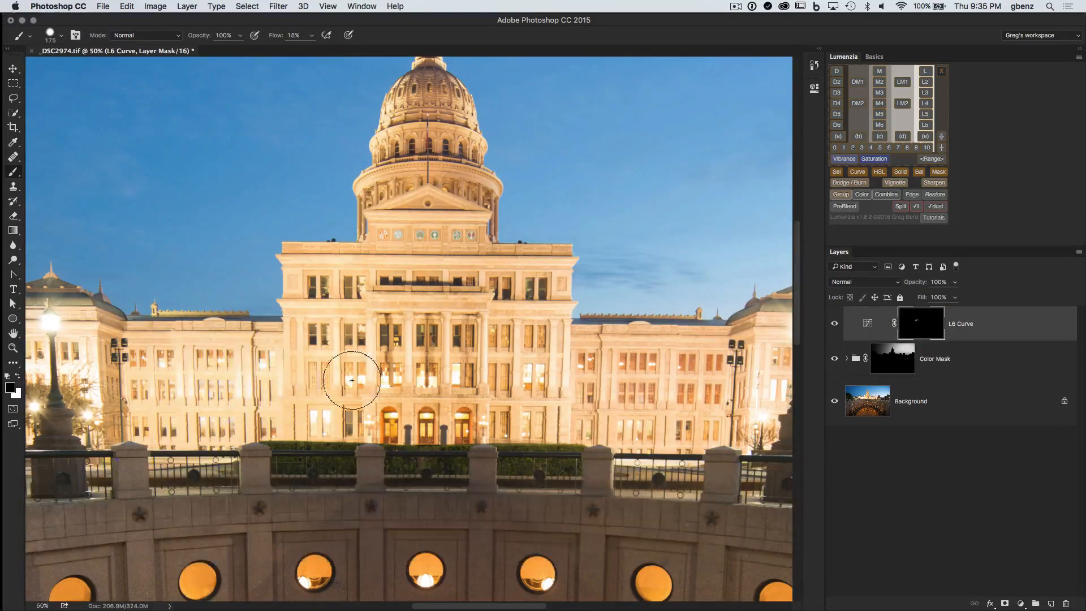
{"action": "left_click", "coordinate": [834, 323]}
{"action": "left_click", "coordinate": [834, 323]}
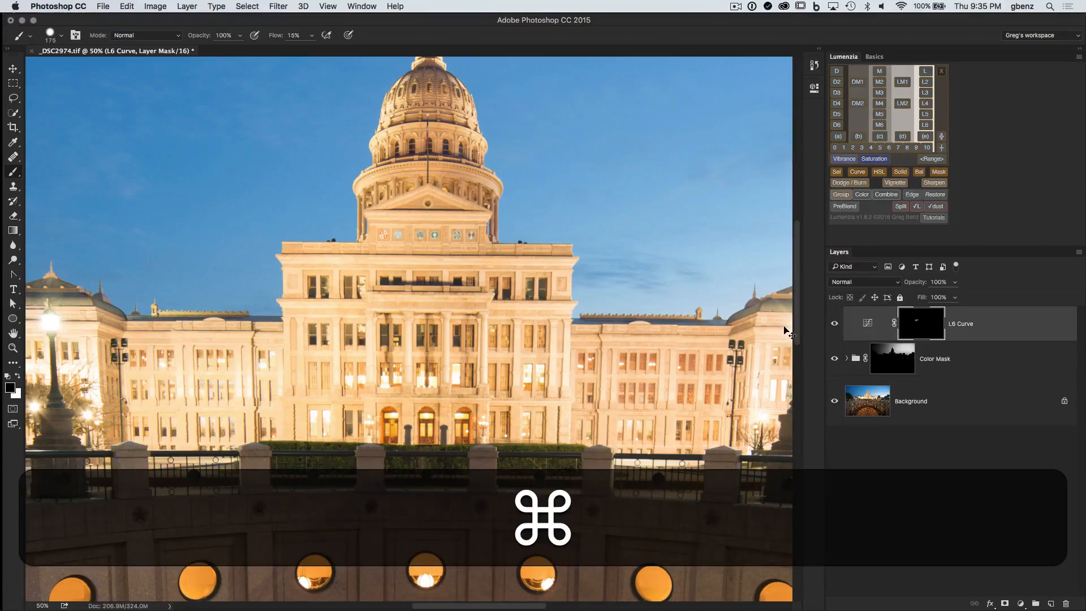
Preview the D3 mask and the inverted D3, D4, D2 and D masks over the whole photo.
{"action": "key", "text": "super+0"}
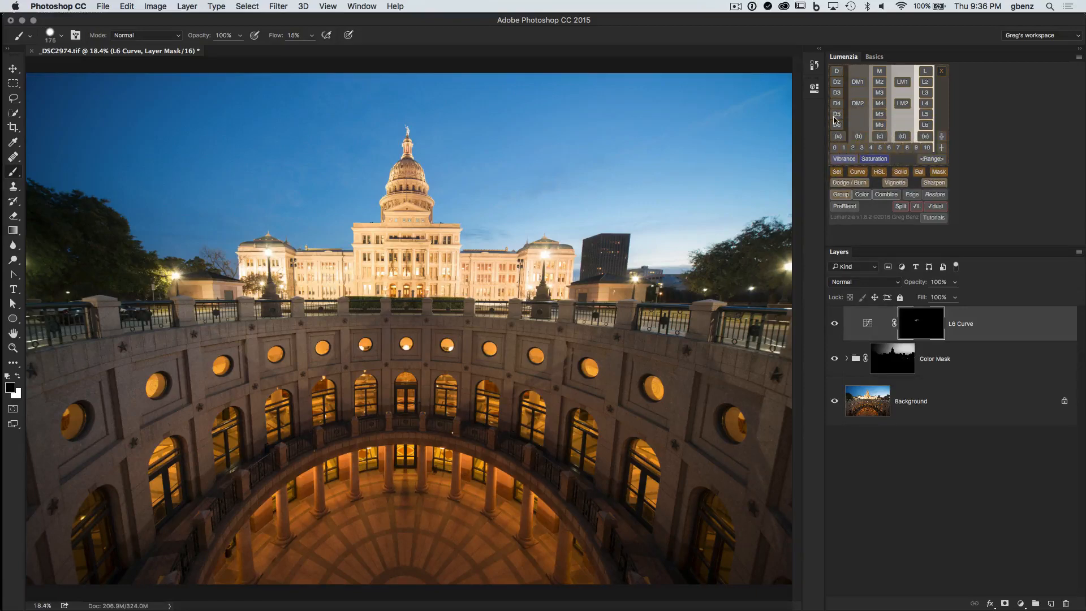
{"action": "key", "text": "alt"}
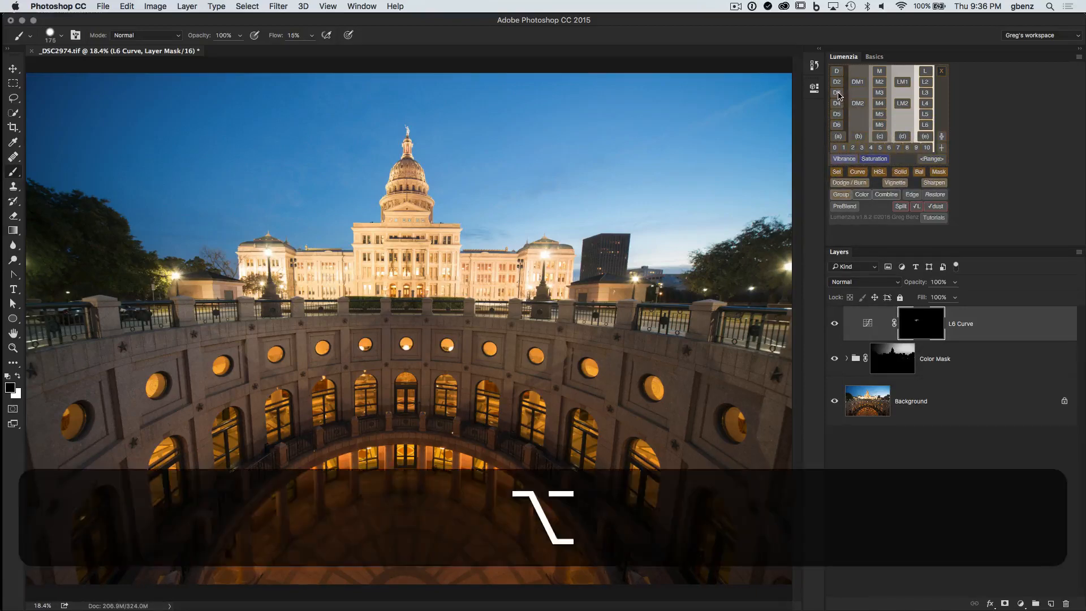
{"action": "left_click", "coordinate": [840, 96], "text": "alt"}
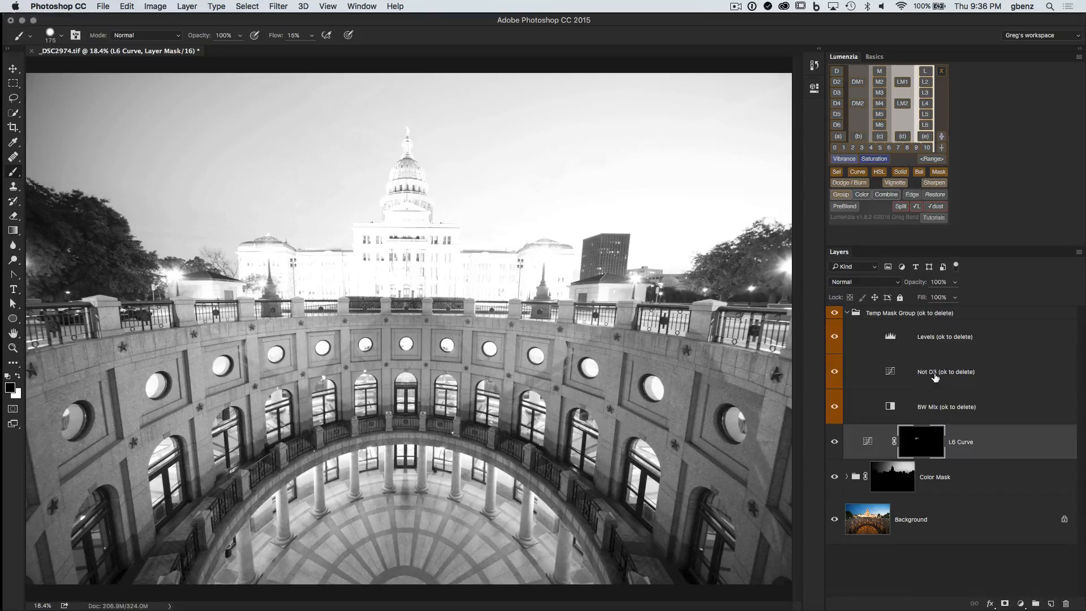
{"action": "left_click", "coordinate": [838, 94]}
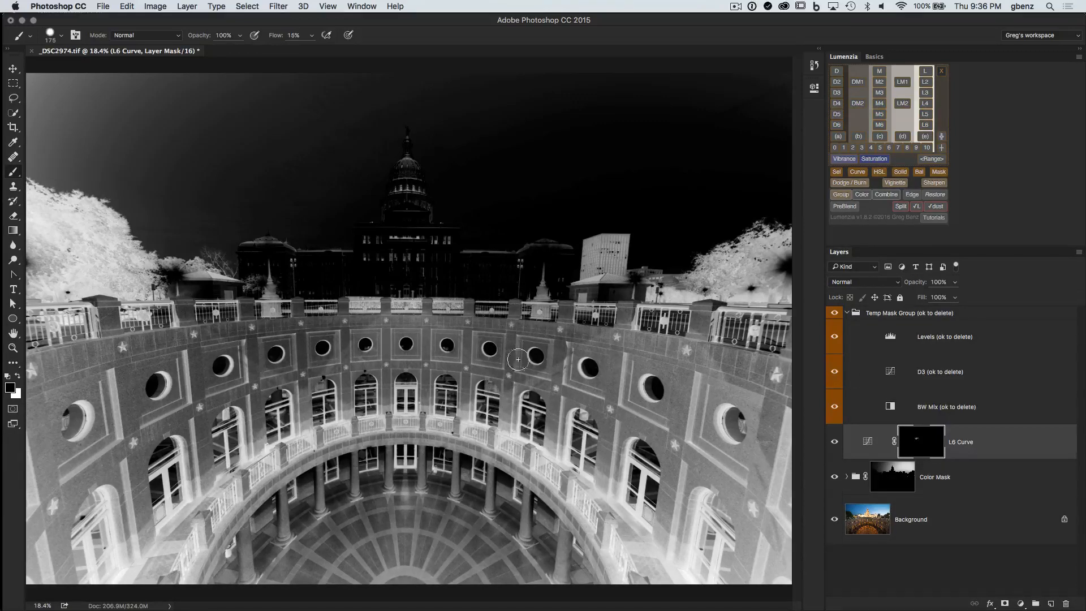
{"action": "key", "text": "alt"}
{"action": "left_click", "coordinate": [837, 95], "text": "alt"}
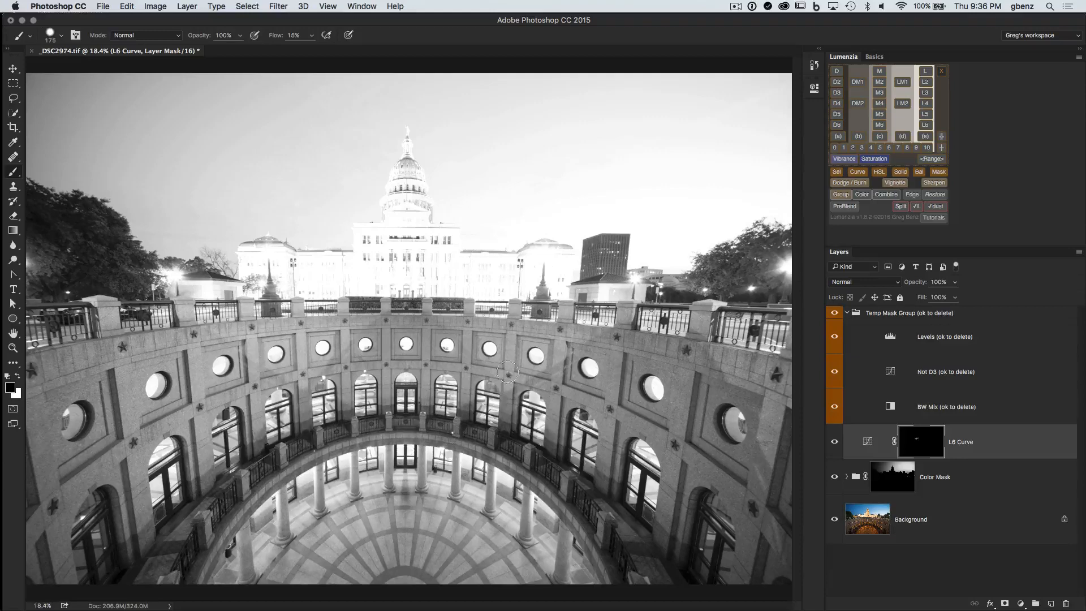
{"action": "key", "text": "alt"}
{"action": "left_click", "coordinate": [836, 105], "text": "alt"}
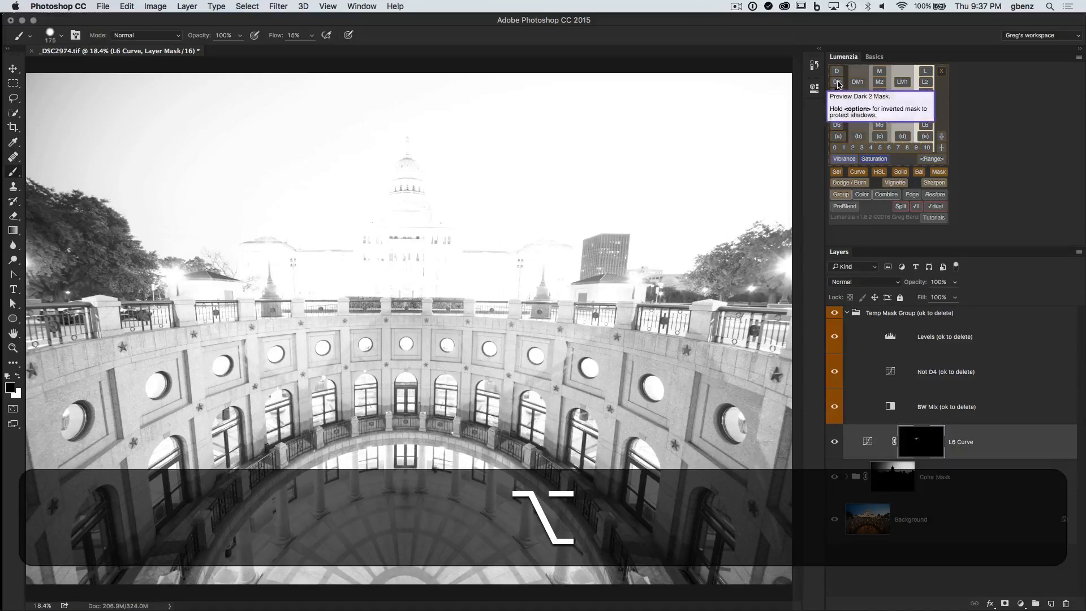
{"action": "left_click", "coordinate": [841, 83], "text": "alt"}
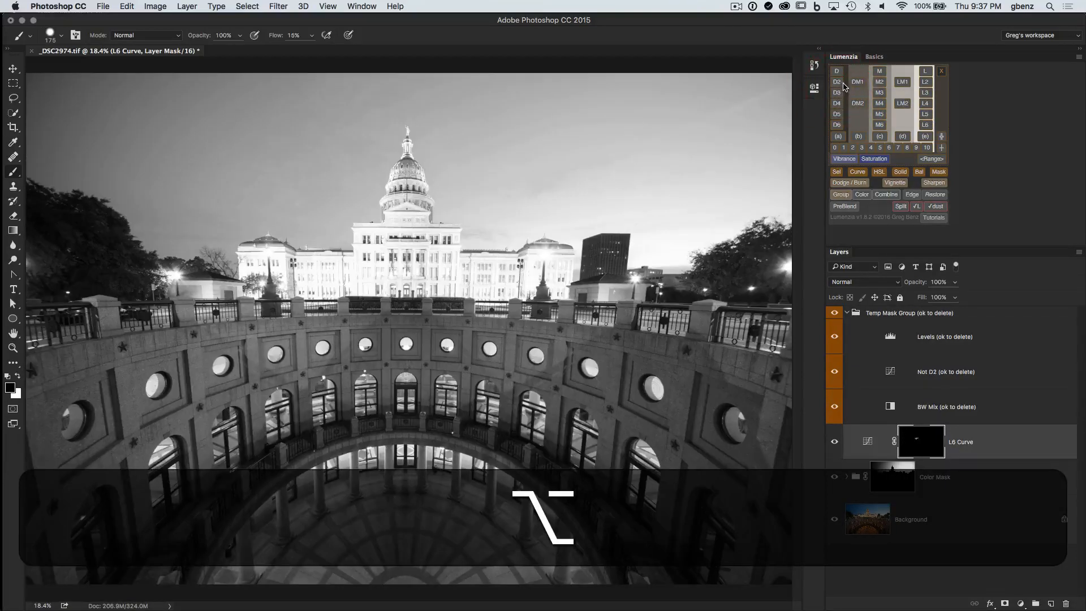
{"action": "left_click", "coordinate": [837, 71], "text": "alt"}
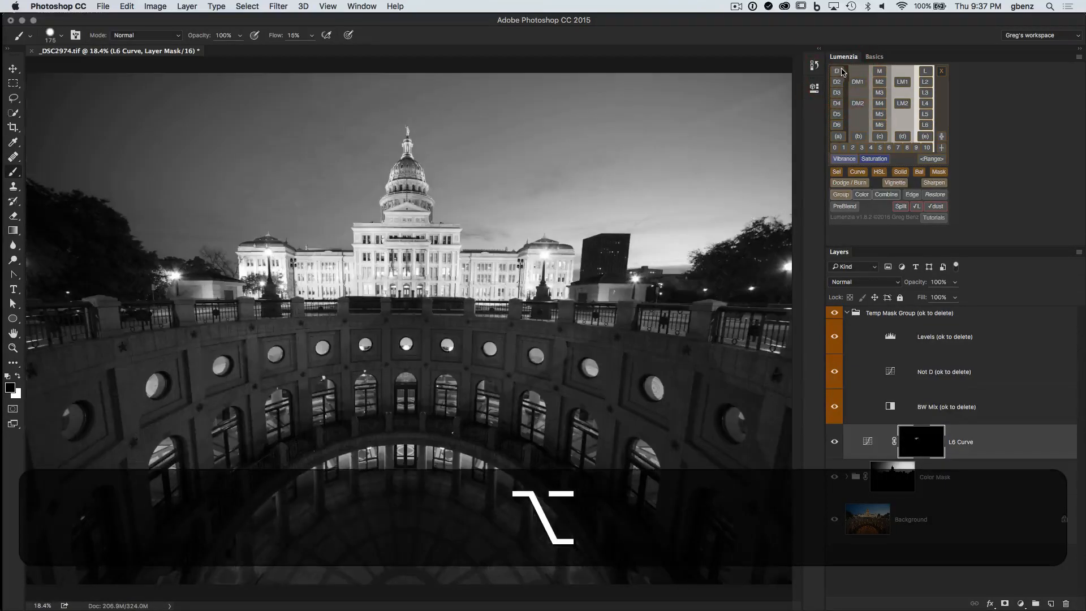
Create a Curves layer in Luminosity blend mode masked by the inverted D2 selection, and check its blend mode.
{"action": "left_click", "coordinate": [839, 83], "text": "alt"}
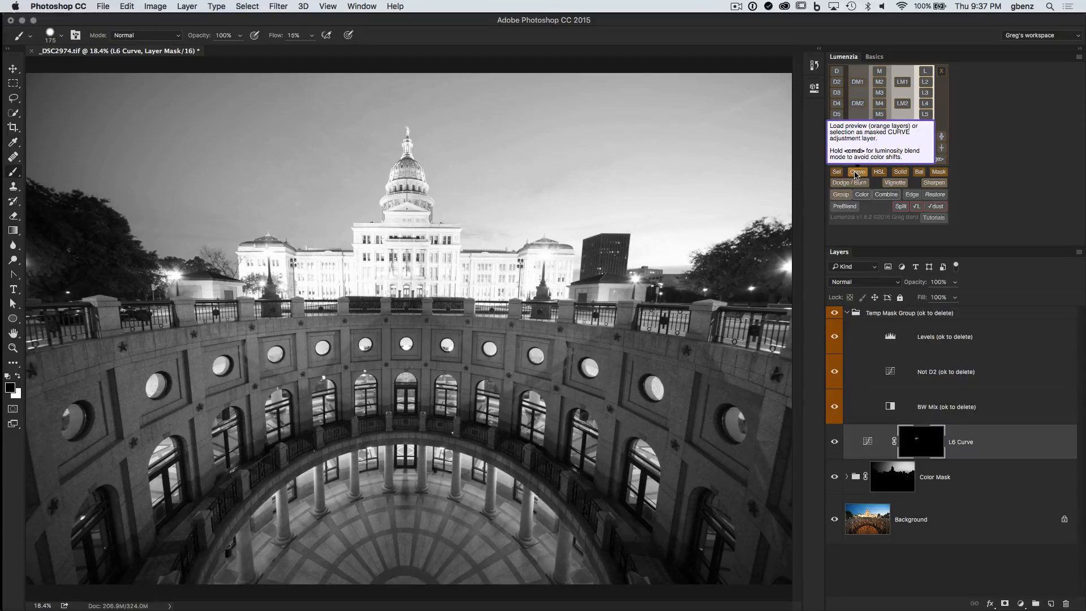
{"action": "key", "text": "super"}
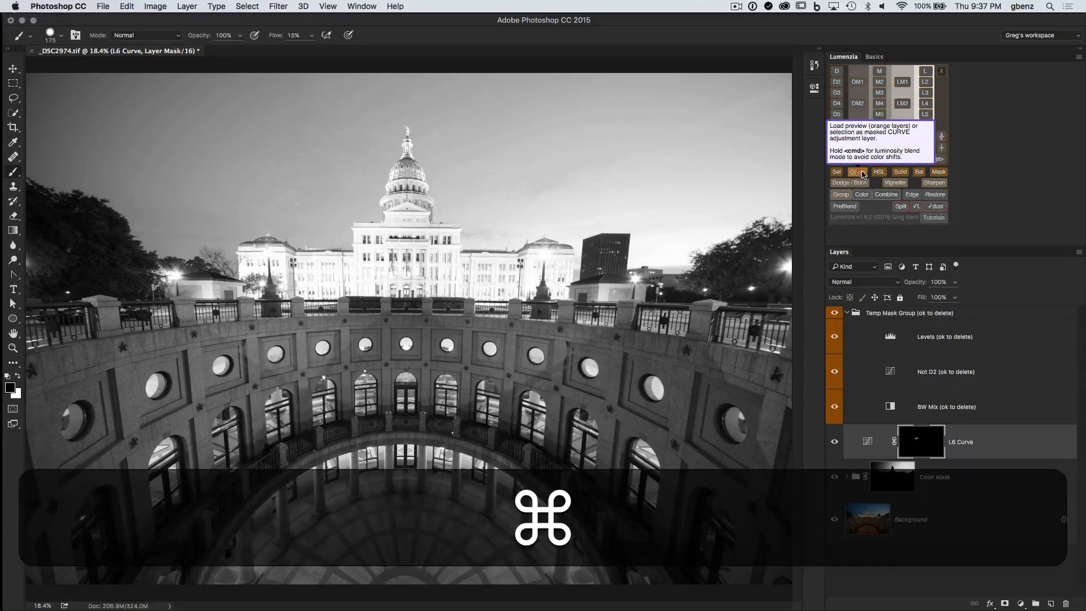
{"action": "left_click", "coordinate": [862, 173], "text": "super"}
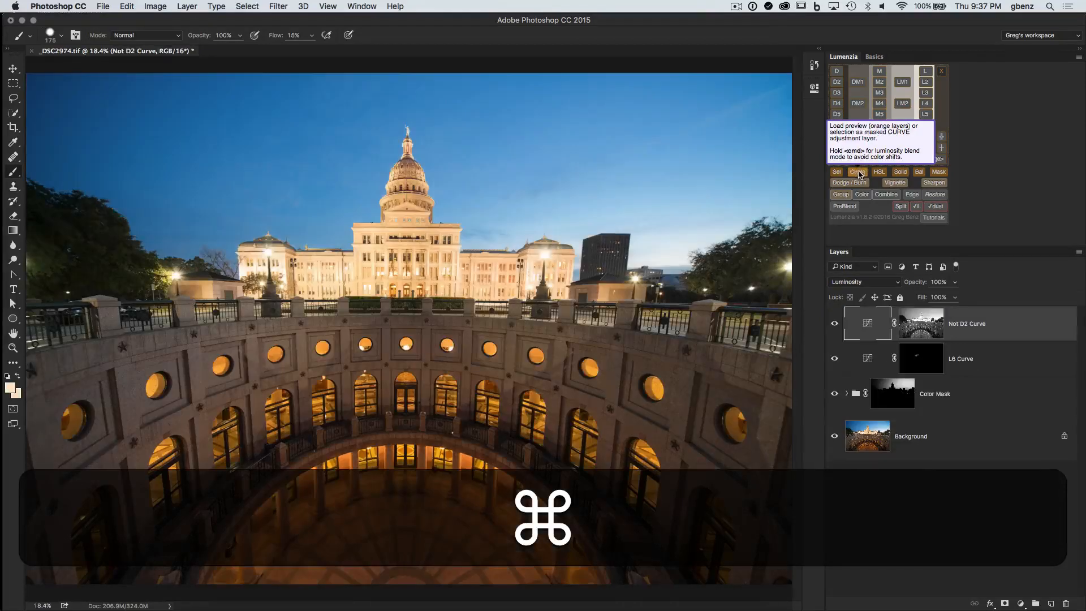
{"action": "left_click", "coordinate": [854, 283]}
{"action": "left_click", "coordinate": [860, 283]}
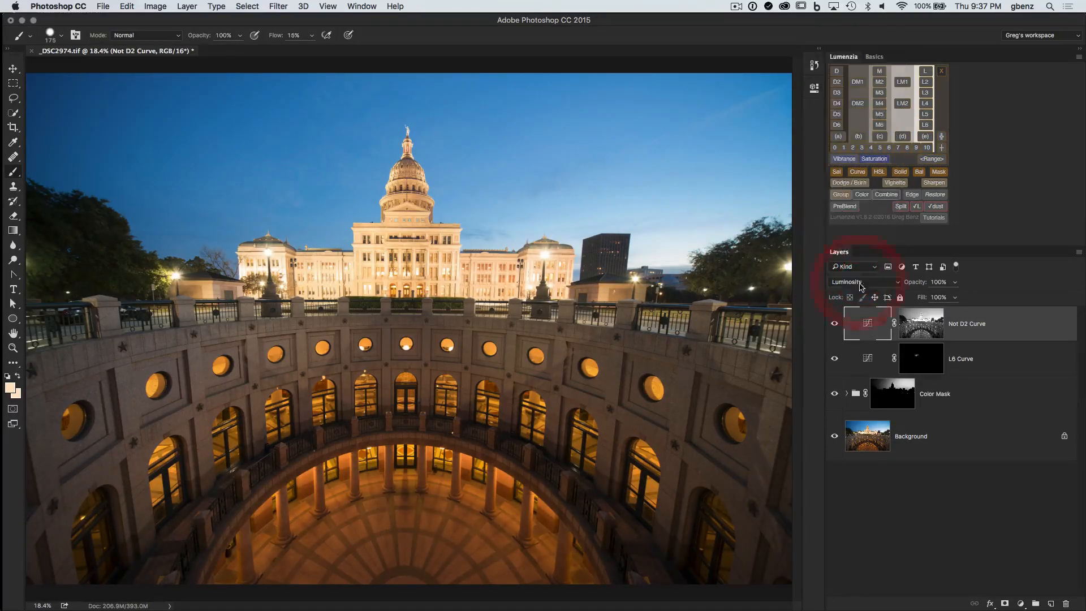
Shape the Not D2 curve with a lowered shadow point and a midtone point at input 129, output 144, and compare the layer off and on.
{"action": "double_click", "coordinate": [871, 326]}
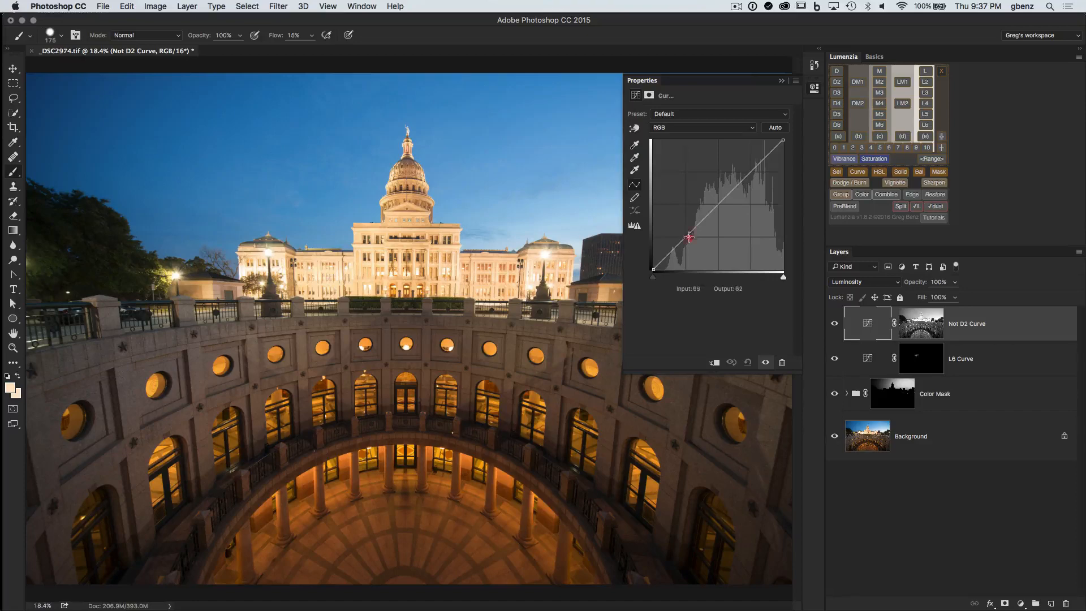
{"action": "left_click_drag", "start_coordinate": [689, 237], "coordinate": [718, 197]}
{"action": "left_click", "coordinate": [835, 324]}
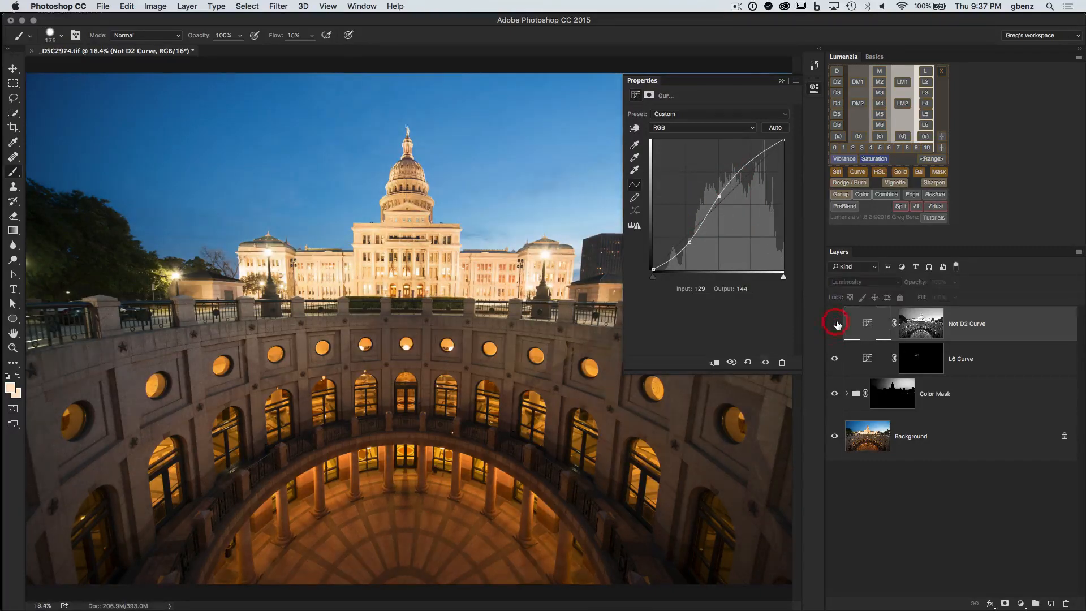
{"action": "left_click", "coordinate": [836, 324]}
{"action": "left_click", "coordinate": [840, 324]}
{"action": "left_click", "coordinate": [837, 323]}
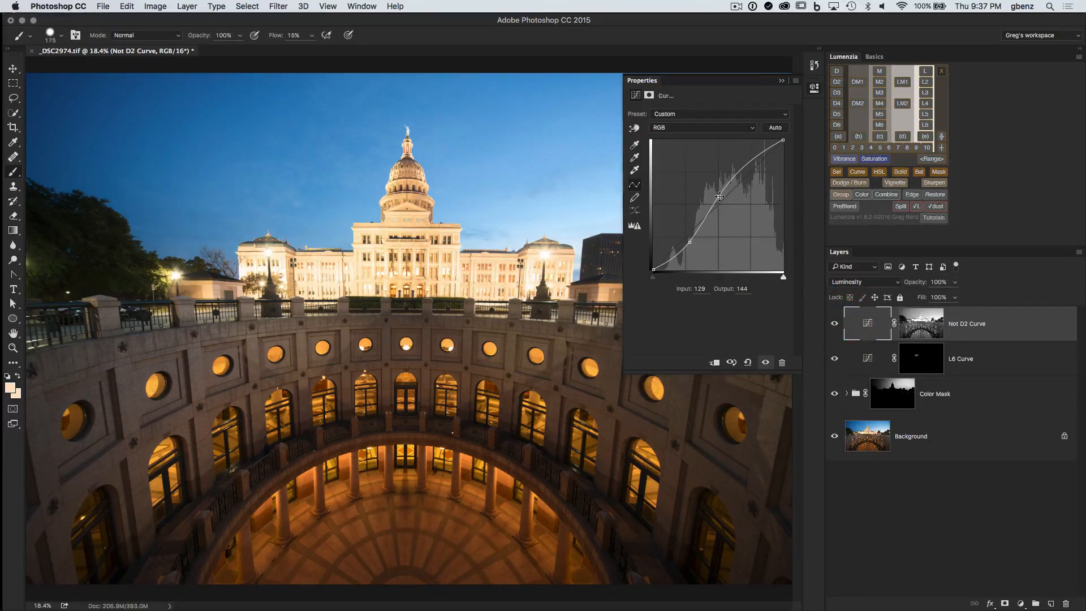
Raise the Not D2 curve's midtone point to input 128, output 151, close its settings and compare the layer off and on.
{"action": "left_click_drag", "start_coordinate": [719, 196], "coordinate": [719, 193]}
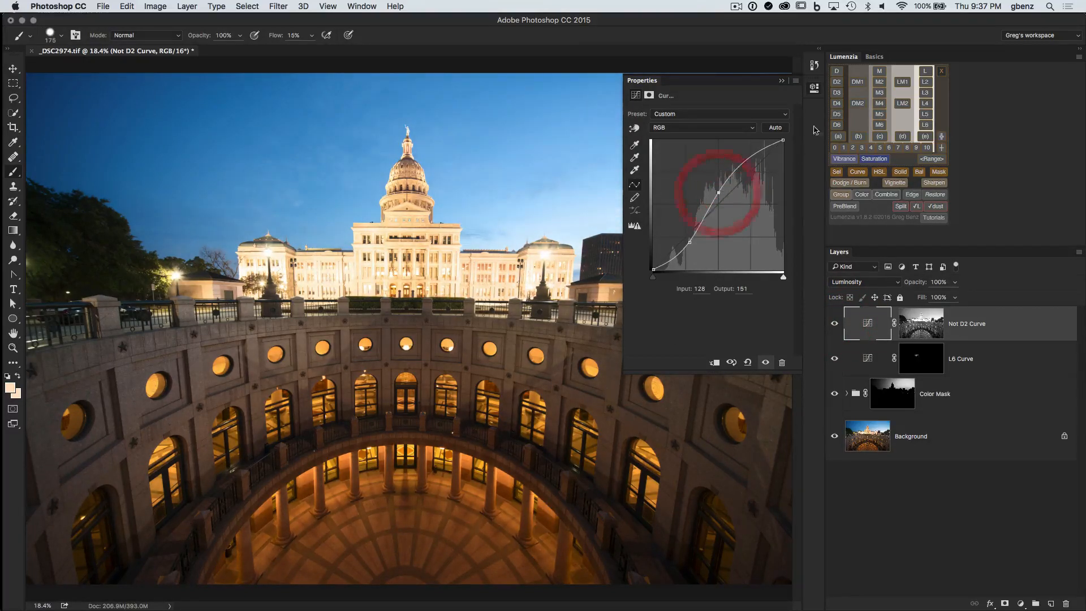
{"action": "left_click", "coordinate": [814, 88]}
{"action": "left_click", "coordinate": [835, 324]}
{"action": "left_click", "coordinate": [836, 323]}
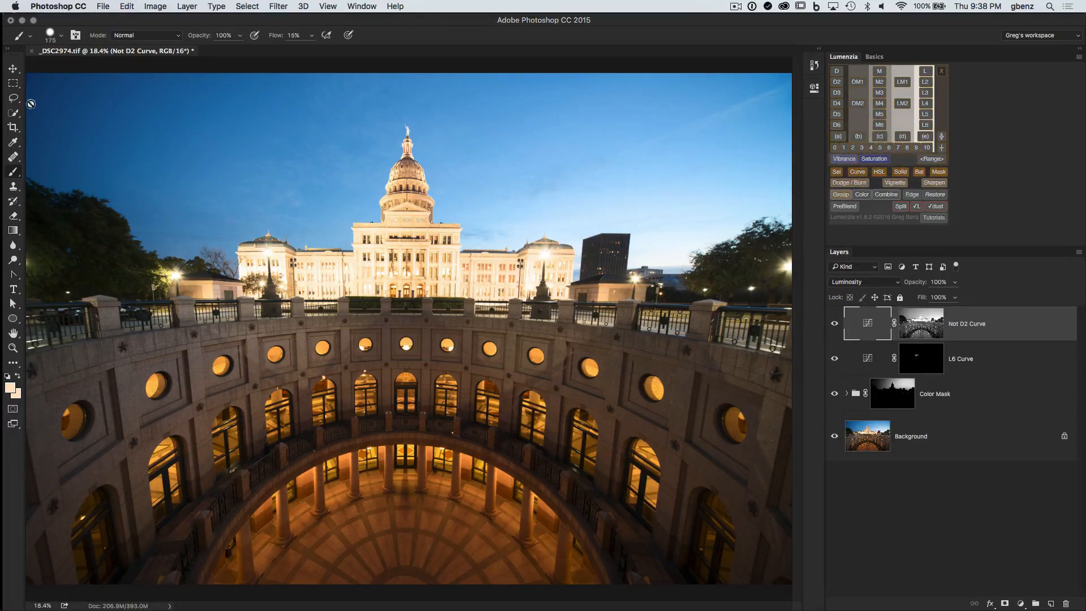
Lasso the arched lower courtyard and put the Not D2 Curve layer in a group masked by that selection without feathering.
{"action": "left_click", "coordinate": [13, 99]}
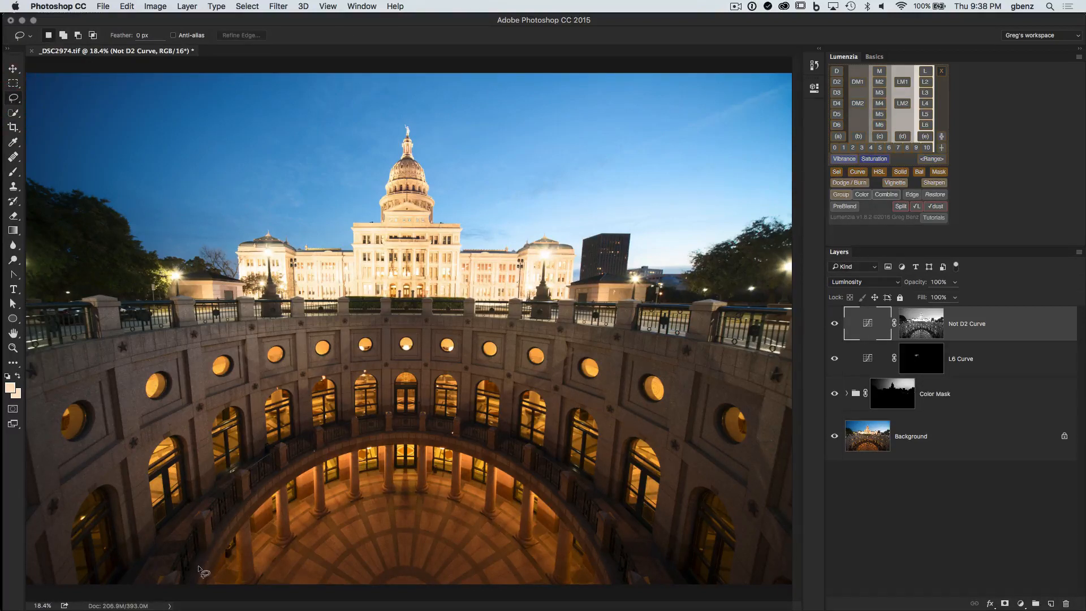
{"action": "mouse_move", "coordinate": [192, 579]}
{"action": "left_mouse_down"}
{"action": "mouse_move", "coordinate": [211, 517]}
{"action": "mouse_move", "coordinate": [266, 480]}
{"action": "mouse_move", "coordinate": [333, 445]}
{"action": "mouse_move", "coordinate": [441, 433]}
{"action": "mouse_move", "coordinate": [500, 445]}
{"action": "mouse_move", "coordinate": [554, 479]}
{"action": "mouse_move", "coordinate": [591, 511]}
{"action": "mouse_move", "coordinate": [617, 578]}
{"action": "mouse_move", "coordinate": [611, 588]}
{"action": "mouse_move", "coordinate": [543, 597]}
{"action": "mouse_move", "coordinate": [191, 585]}
{"action": "left_mouse_up"}
{"action": "left_click", "coordinate": [842, 195]}
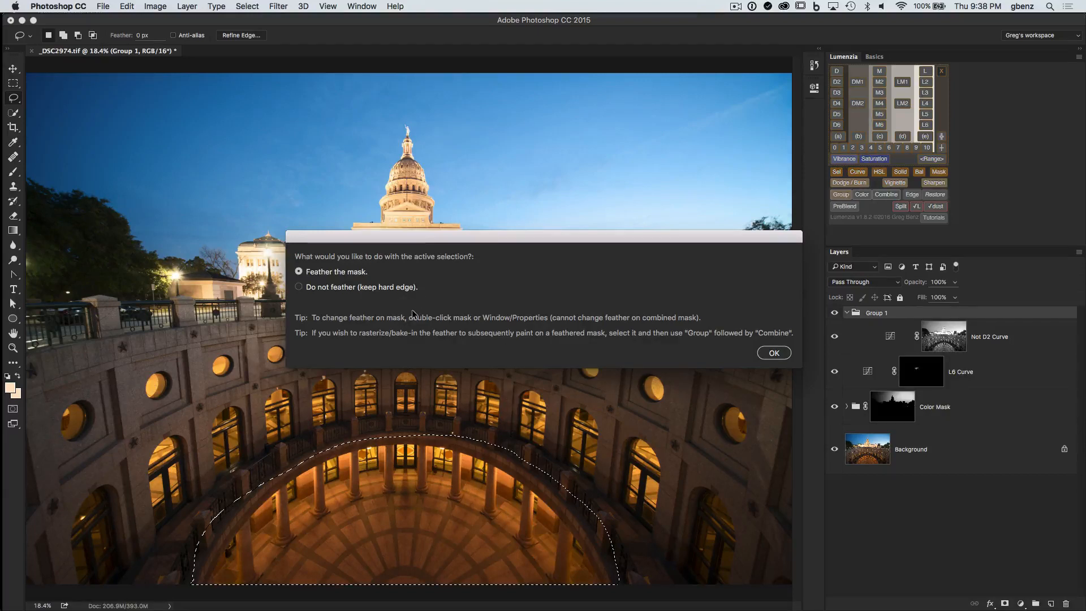
{"action": "left_click", "coordinate": [331, 288]}
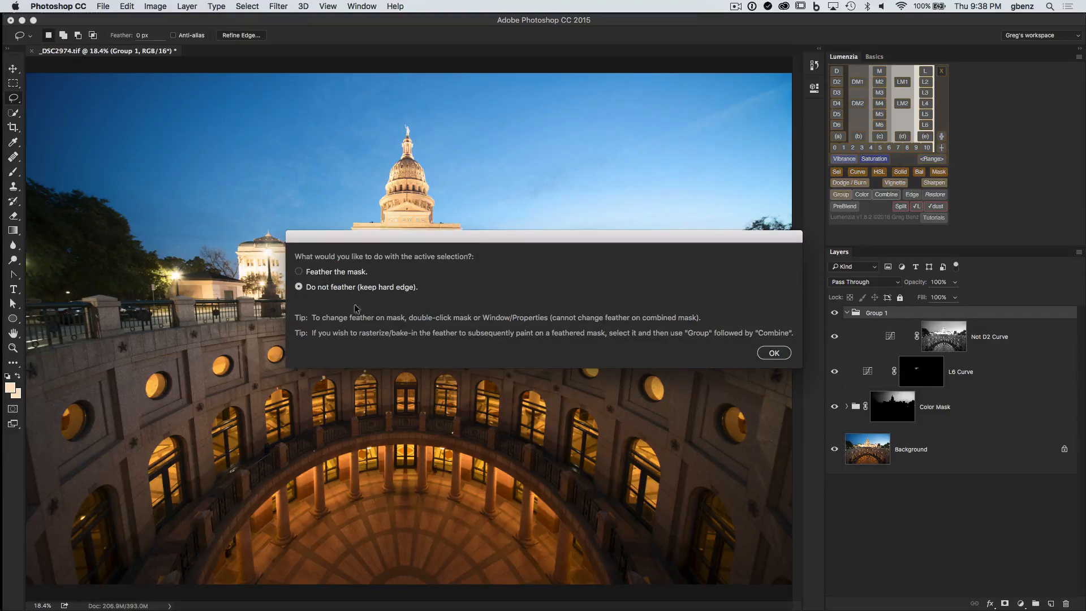
{"action": "left_click", "coordinate": [774, 353]}
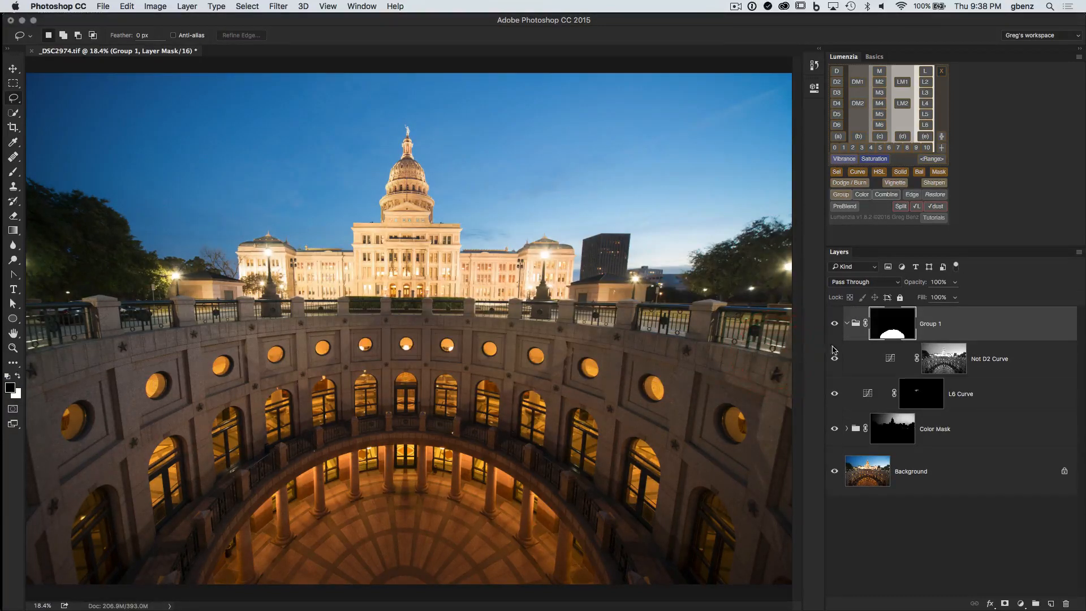
Inspect Group 1's mask on its own to check the hard edge around the lower courtyard, and return to the photo.
{"action": "left_click", "coordinate": [896, 331], "text": "alt"}
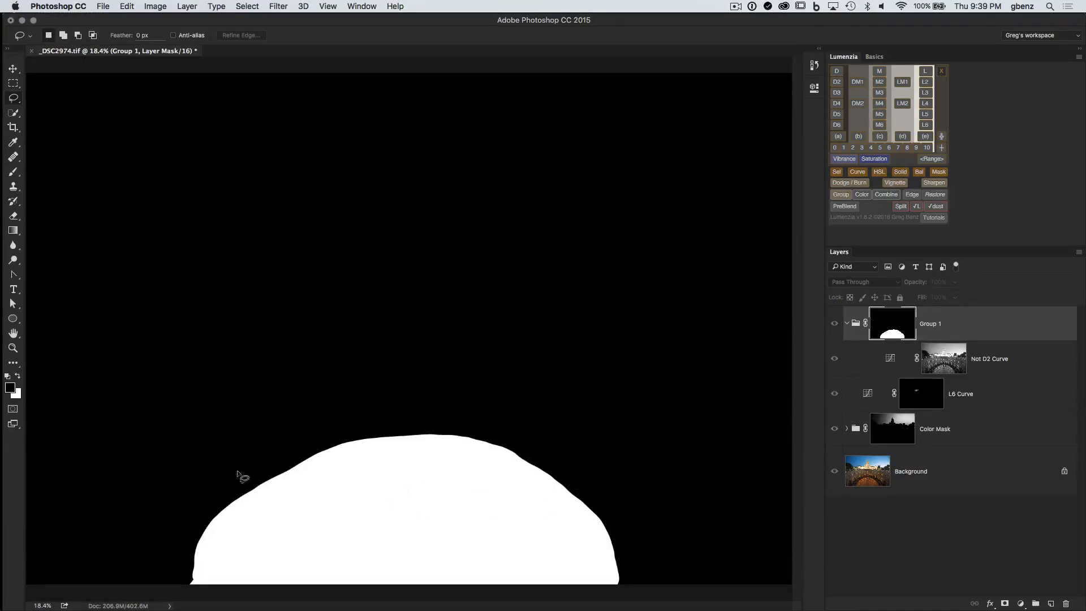
{"action": "key", "text": "alt"}
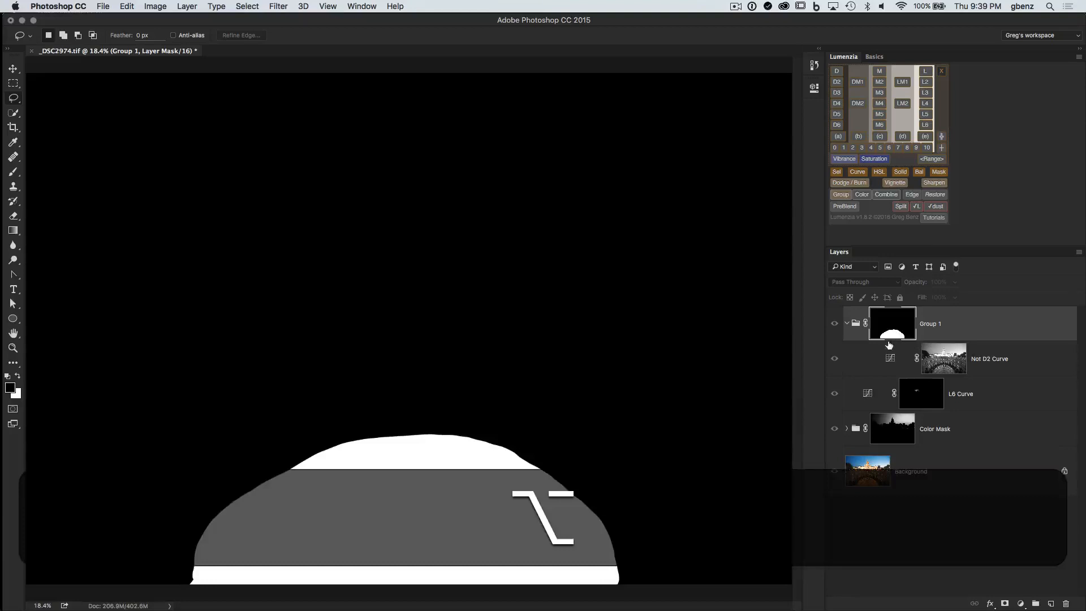
{"action": "left_click", "coordinate": [898, 333], "text": "alt"}
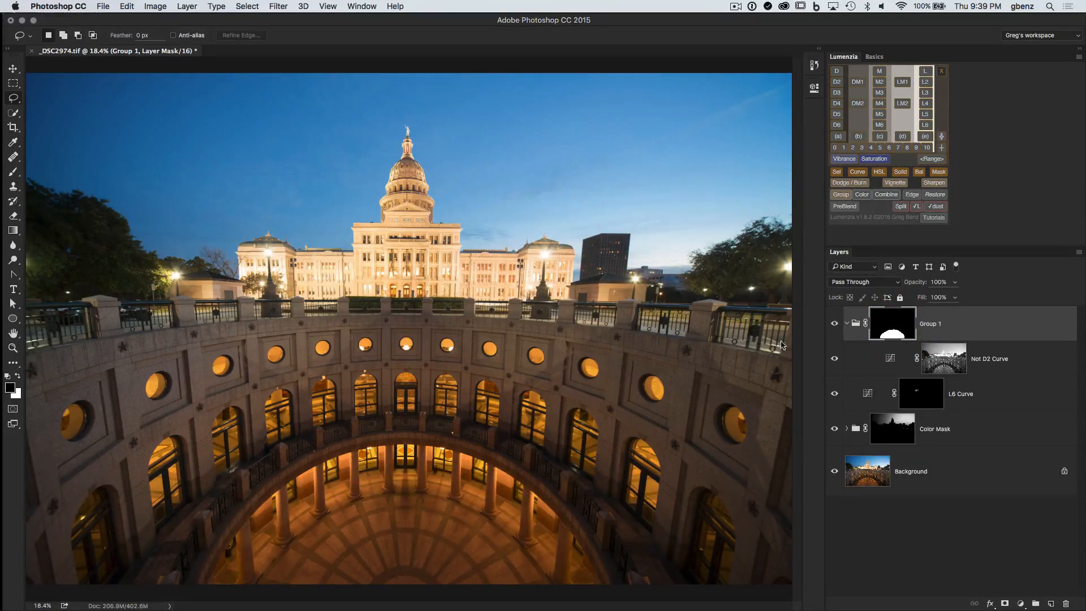
Collapse Group 1 and compare the photo with the hard-edged group off and on.
{"action": "left_click", "coordinate": [835, 323]}
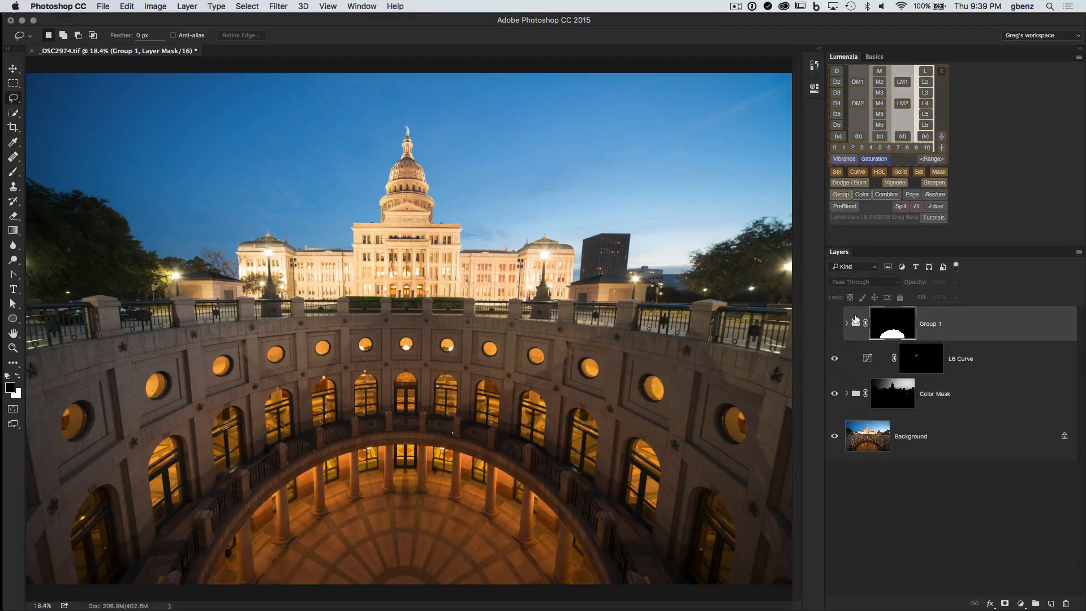
{"action": "left_click", "coordinate": [846, 324]}
{"action": "left_click", "coordinate": [836, 324]}
{"action": "left_click", "coordinate": [835, 324]}
{"action": "left_click", "coordinate": [835, 324]}
{"action": "left_click", "coordinate": [833, 324]}
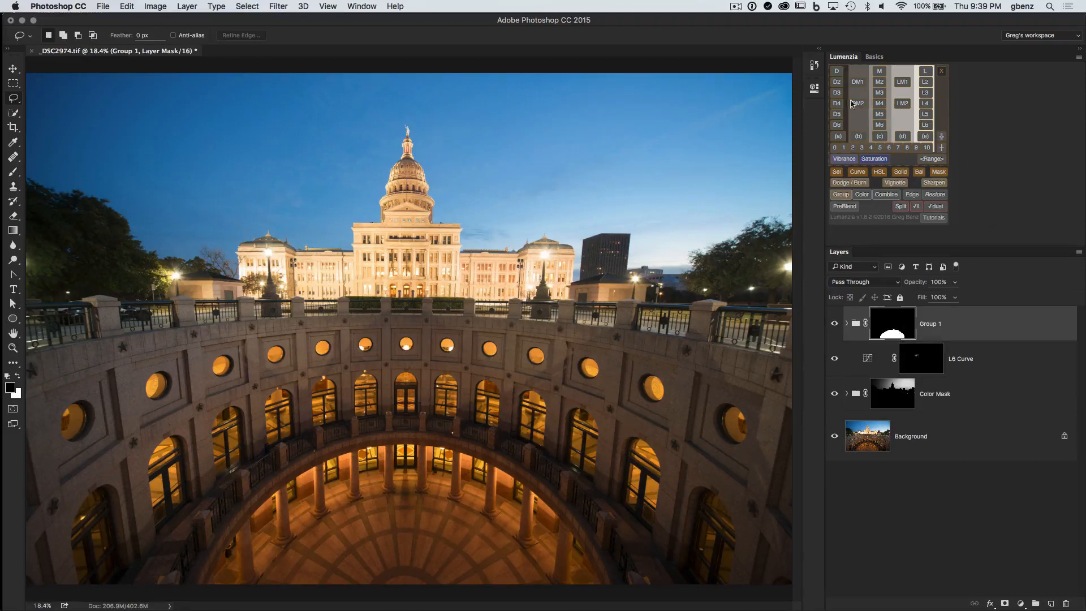
Revert the history to the Lasso state and group the Not D2 Curve layer again, feathering the mask made from the courtyard selection.
{"action": "left_click", "coordinate": [814, 66]}
{"action": "left_click", "coordinate": [746, 439]}
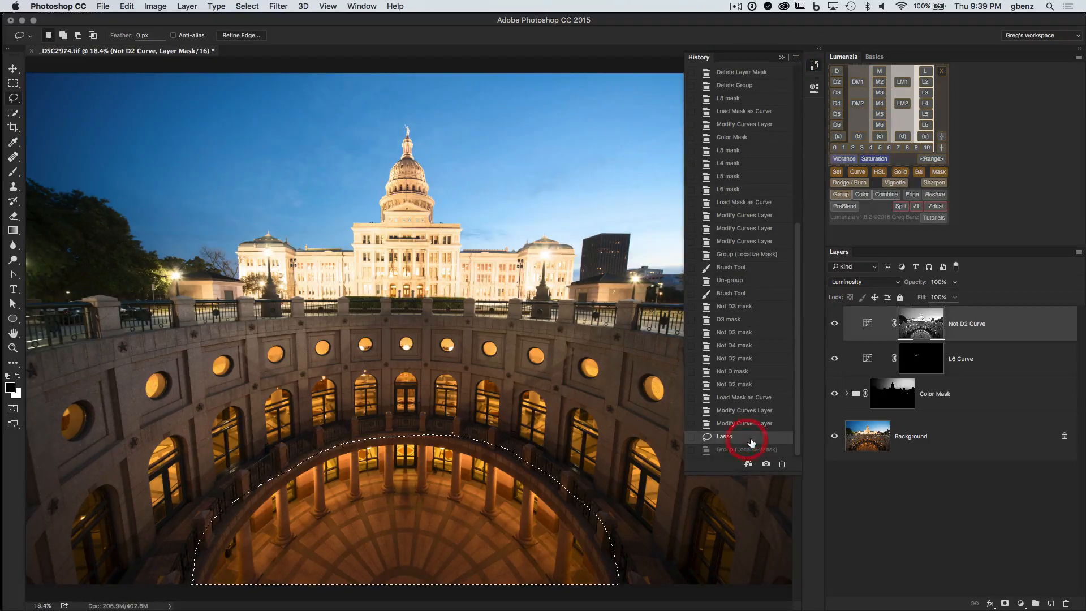
{"action": "left_click", "coordinate": [815, 65]}
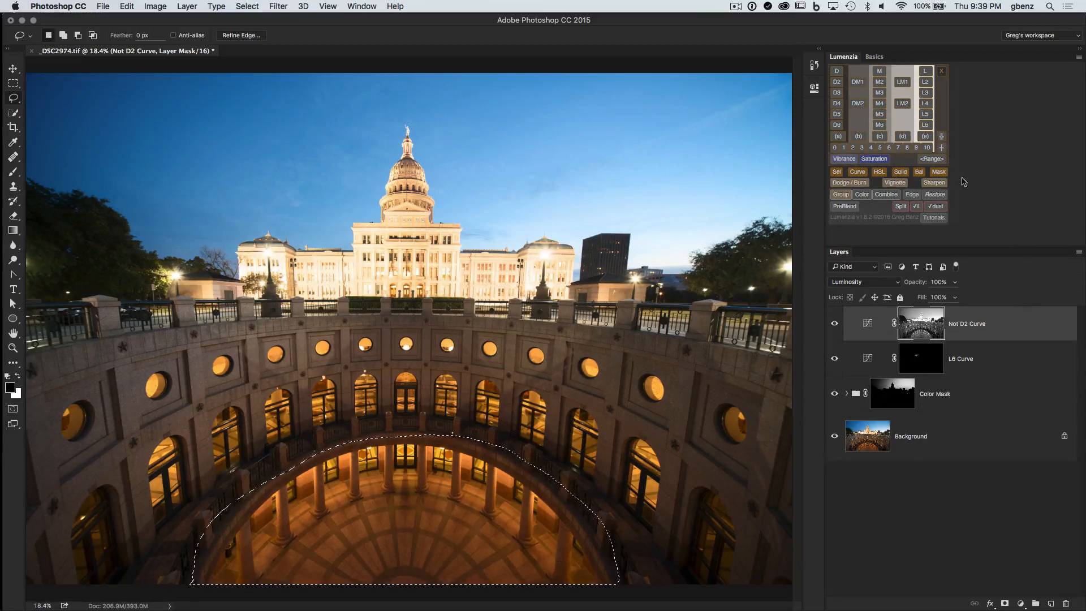
{"action": "left_click", "coordinate": [842, 194]}
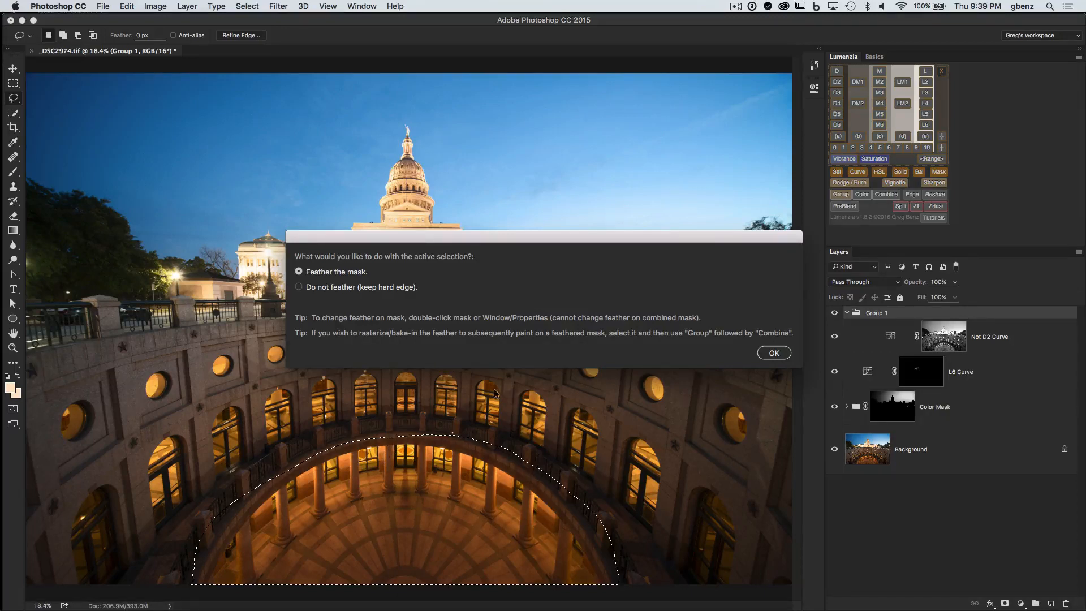
{"action": "left_click", "coordinate": [773, 351]}
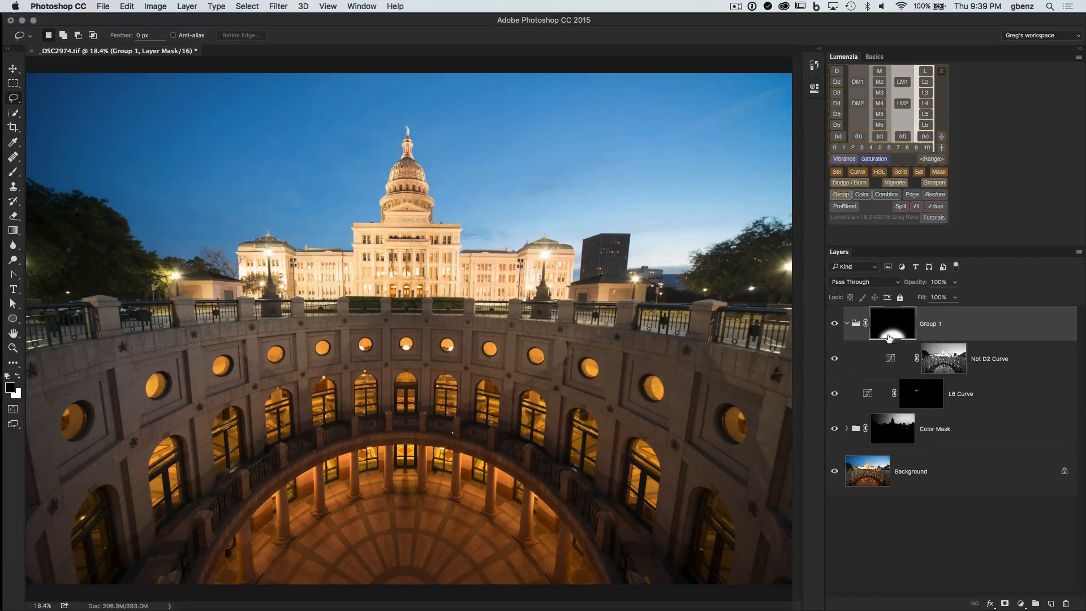
Inspect Group 1's feathered mask on its own with its feather setting, and do the same for the Not D2 Curve luminosity mask.
{"action": "left_click", "coordinate": [890, 334], "text": "alt"}
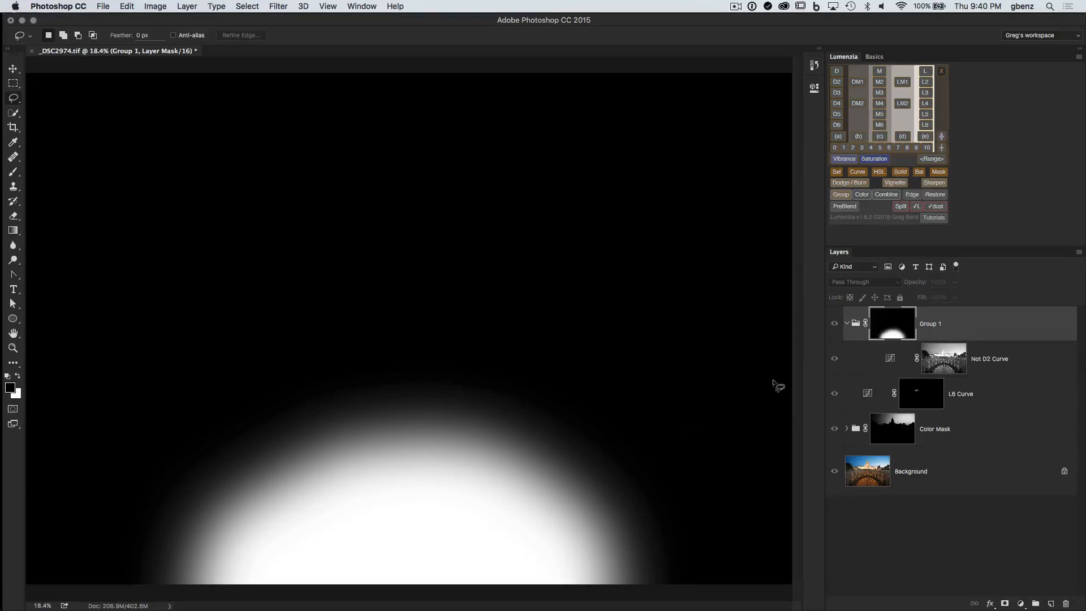
{"action": "double_click", "coordinate": [891, 327]}
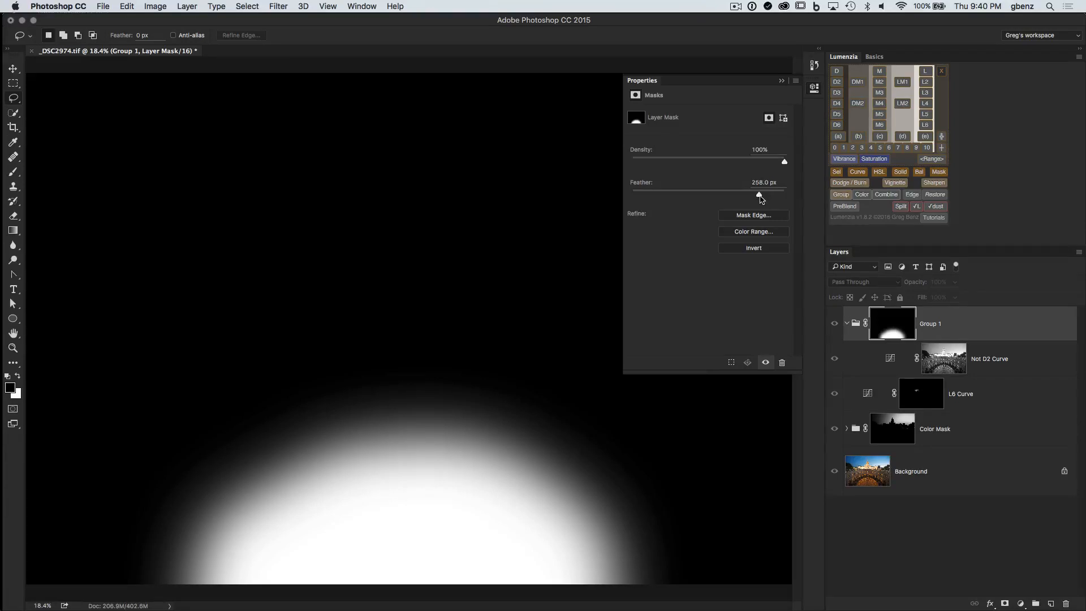
{"action": "left_click", "coordinate": [955, 369], "text": "alt"}
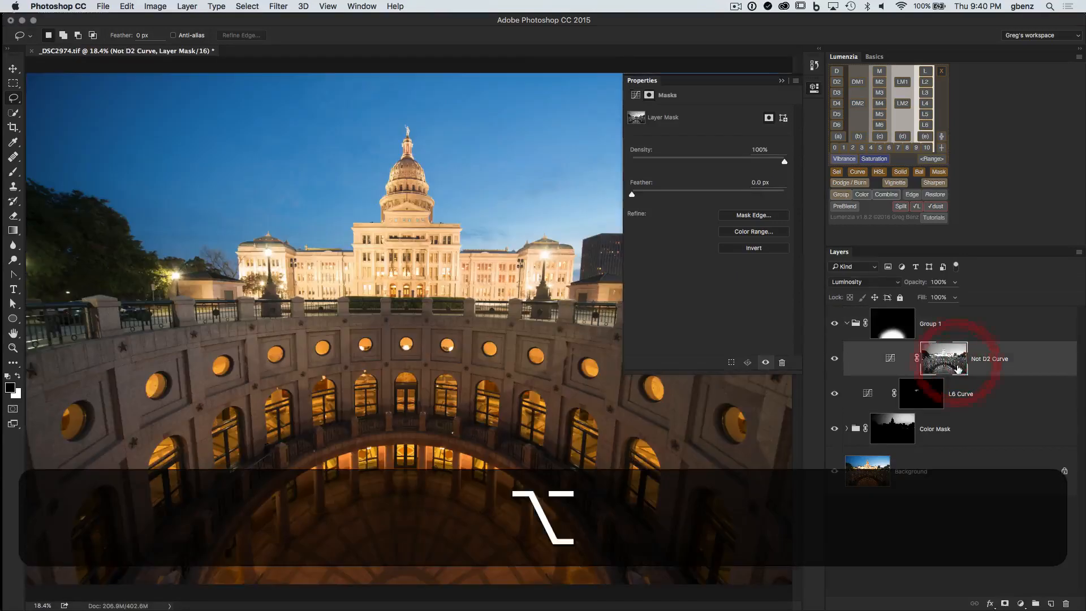
{"action": "left_click", "coordinate": [948, 363], "text": "alt"}
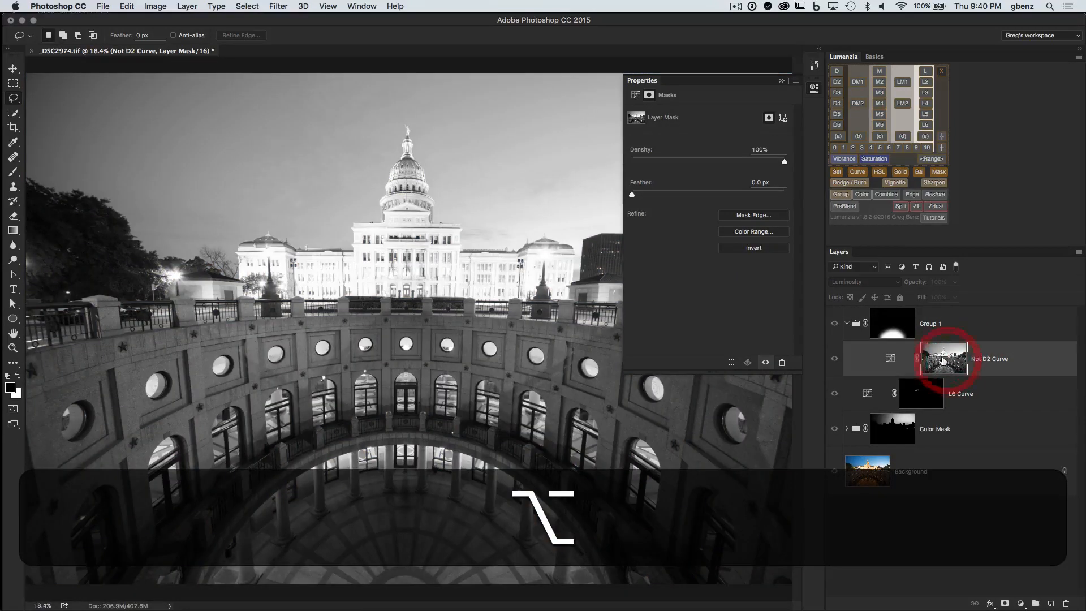
{"action": "mouse_move", "coordinate": [631, 196]}
{"action": "left_mouse_down"}
{"action": "mouse_move", "coordinate": [774, 199]}
{"action": "mouse_move", "coordinate": [628, 189]}
{"action": "left_mouse_up"}
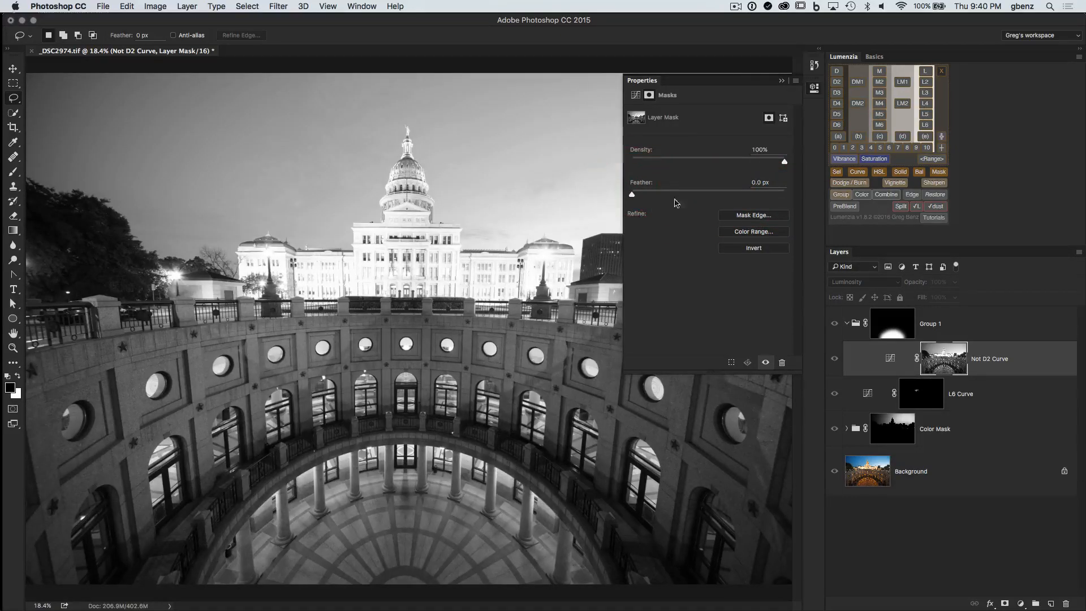
{"action": "left_click", "coordinate": [815, 89]}
Viewing Group 1's mask on its own, try no feather and a very wide one, settle on 201.2 px and return to the photo.
{"action": "left_click", "coordinate": [892, 334], "text": "alt"}
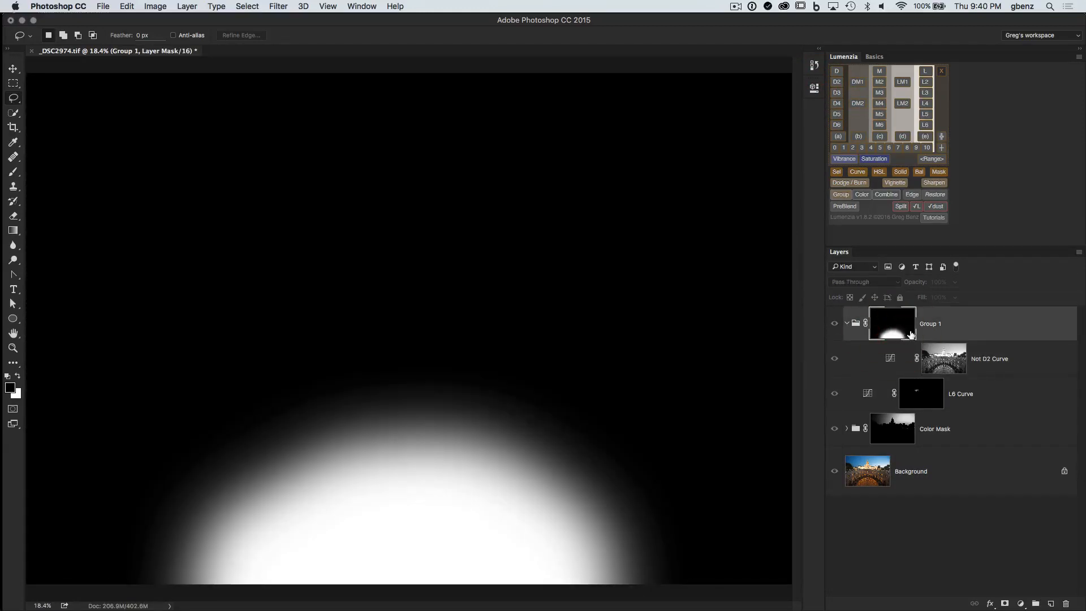
{"action": "double_click", "coordinate": [901, 333]}
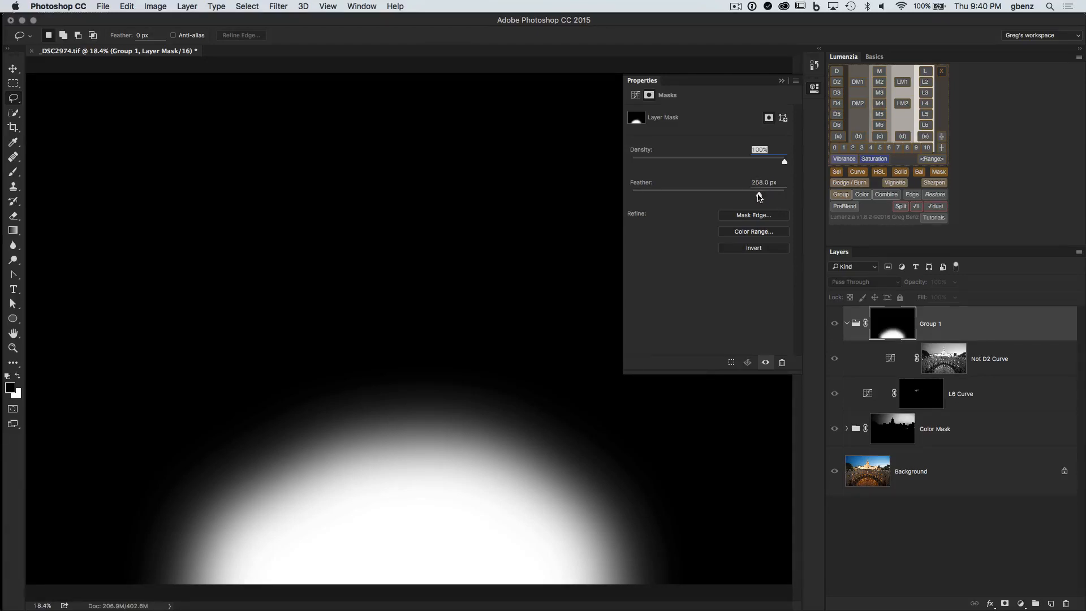
{"action": "left_click_drag", "start_coordinate": [759, 197], "coordinate": [615, 183]}
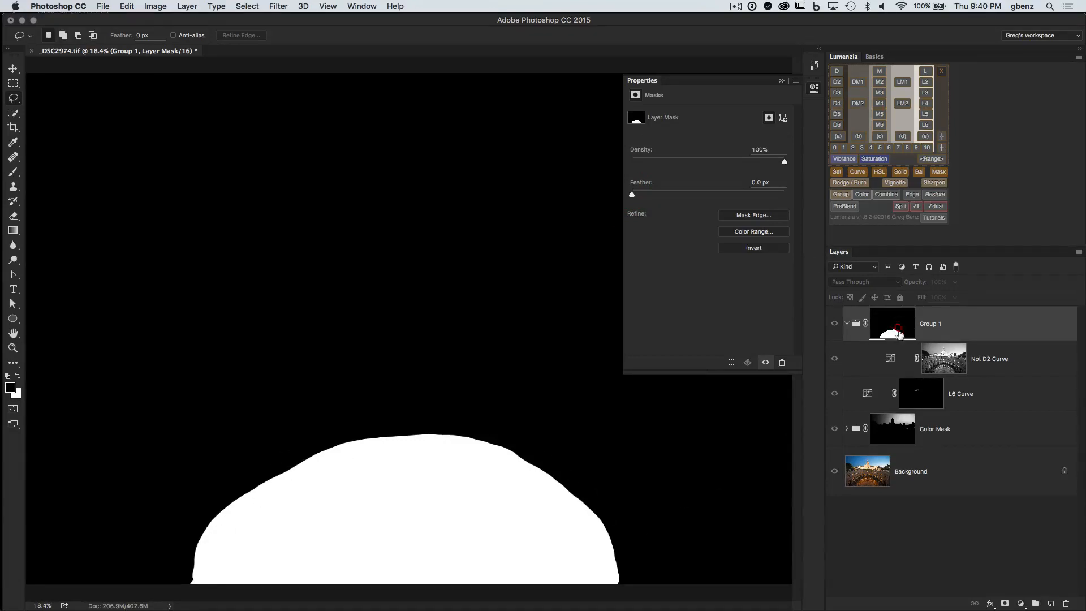
{"action": "left_click_drag", "start_coordinate": [651, 199], "coordinate": [783, 198]}
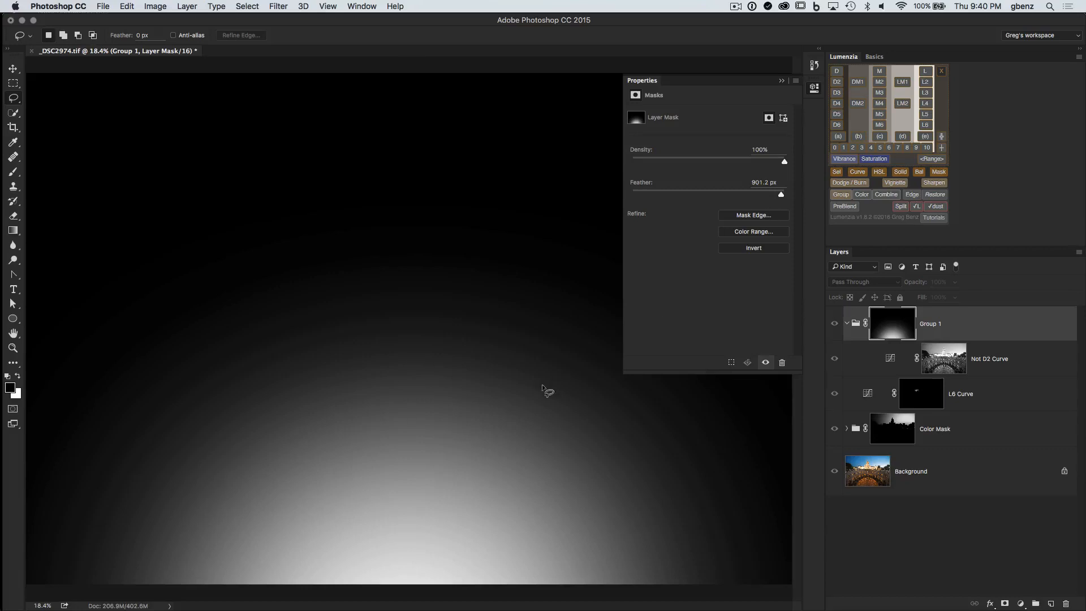
{"action": "left_click_drag", "start_coordinate": [782, 196], "coordinate": [757, 199]}
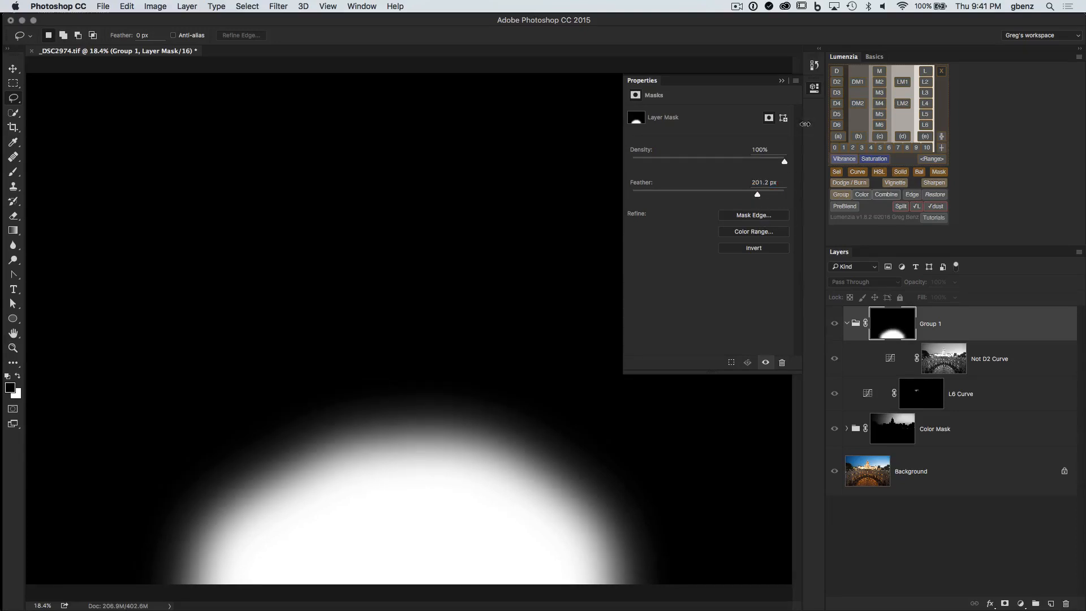
{"action": "left_click", "coordinate": [815, 91]}
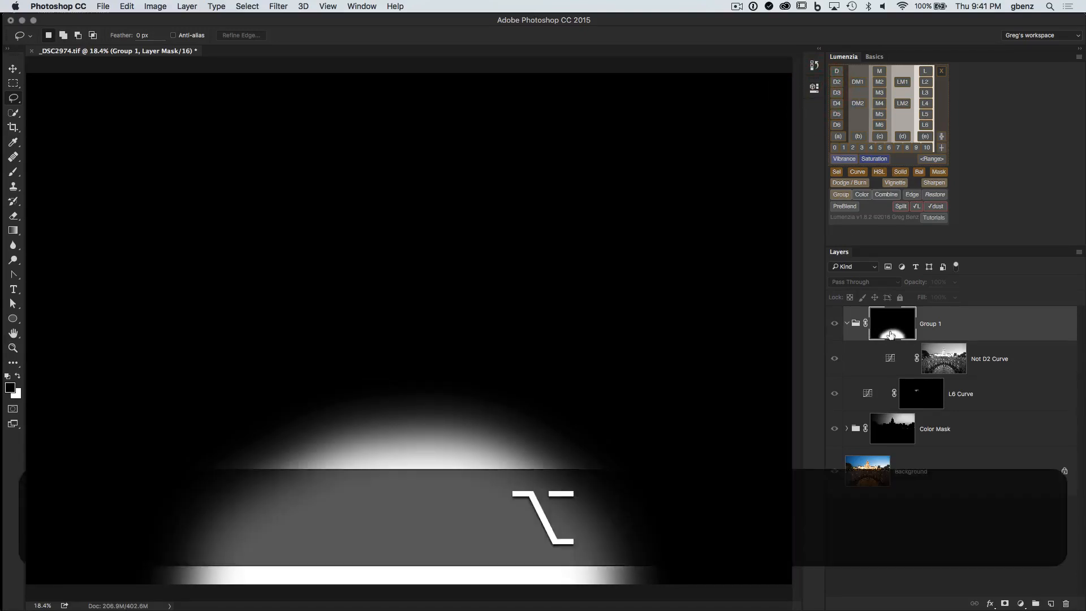
{"action": "left_click", "coordinate": [896, 331], "text": "alt"}
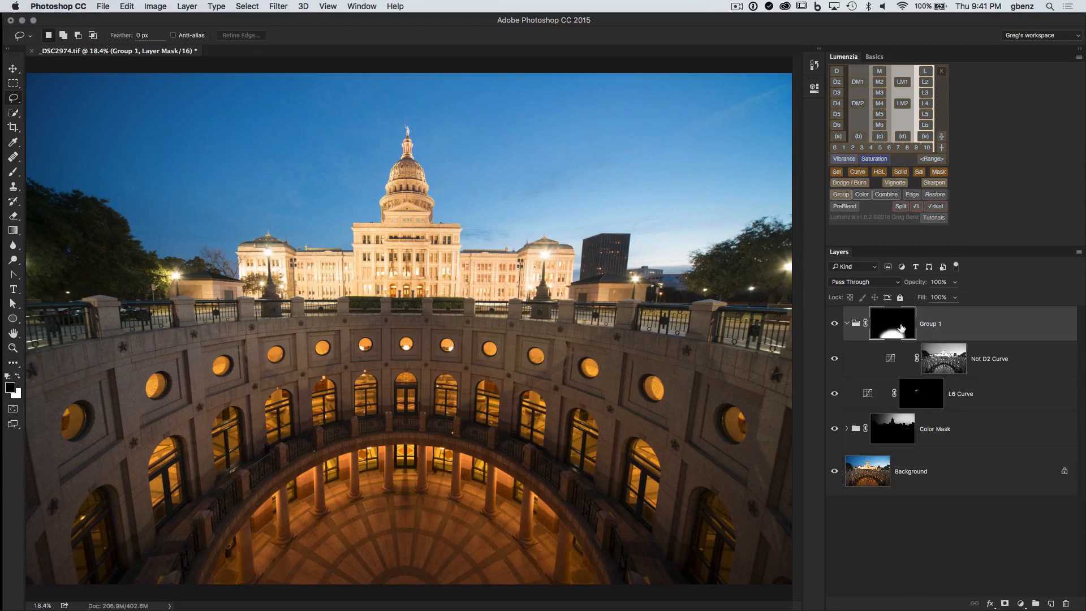
Compare the courtyard with the feathered Group 1 off and on, leaving the group visible.
{"action": "left_click", "coordinate": [837, 325]}
{"action": "left_click", "coordinate": [835, 324]}
{"action": "left_click", "coordinate": [835, 324]}
{"action": "left_click", "coordinate": [835, 324]}
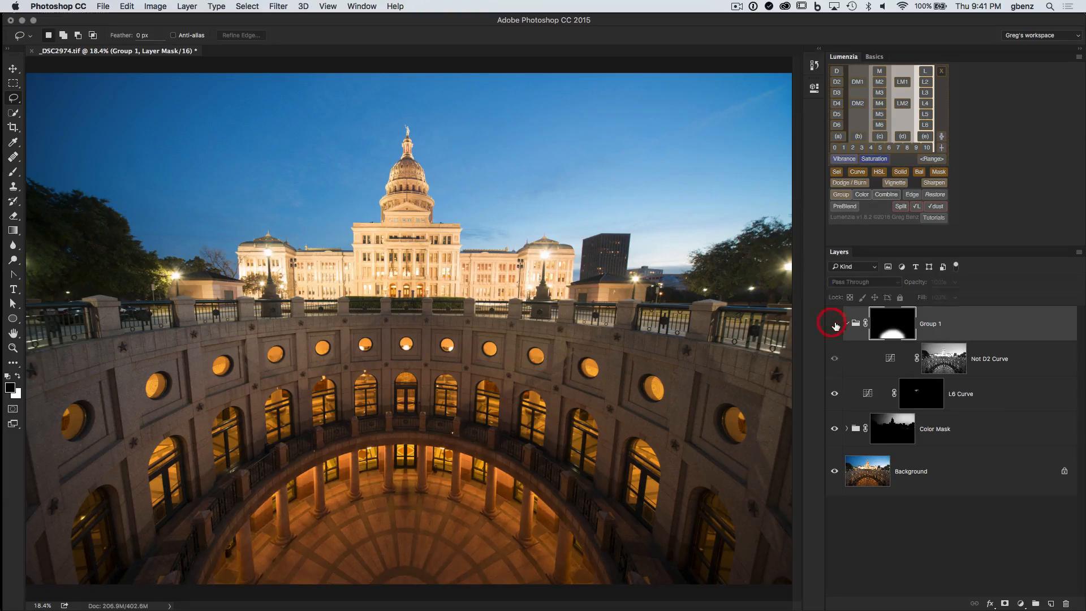
{"action": "left_click", "coordinate": [835, 324]}
{"action": "left_click", "coordinate": [835, 324]}
{"action": "left_click", "coordinate": [836, 325]}
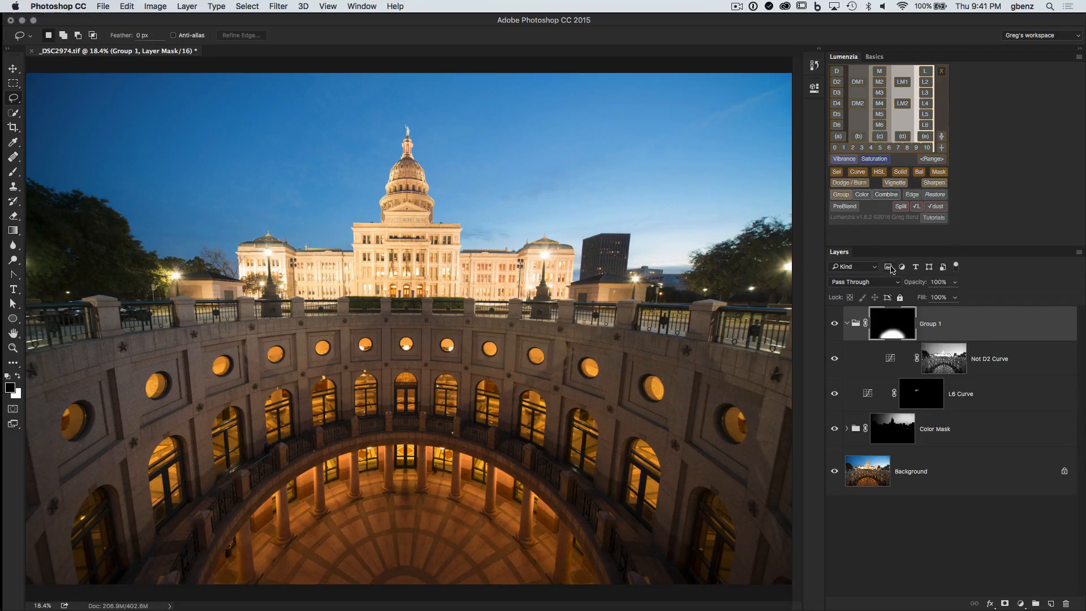
Combine Group 1's feathered mask into the Not D2 Curve layer's mask, inspect the merged mask on its own and return to the photo.
{"action": "left_click", "coordinate": [886, 194]}
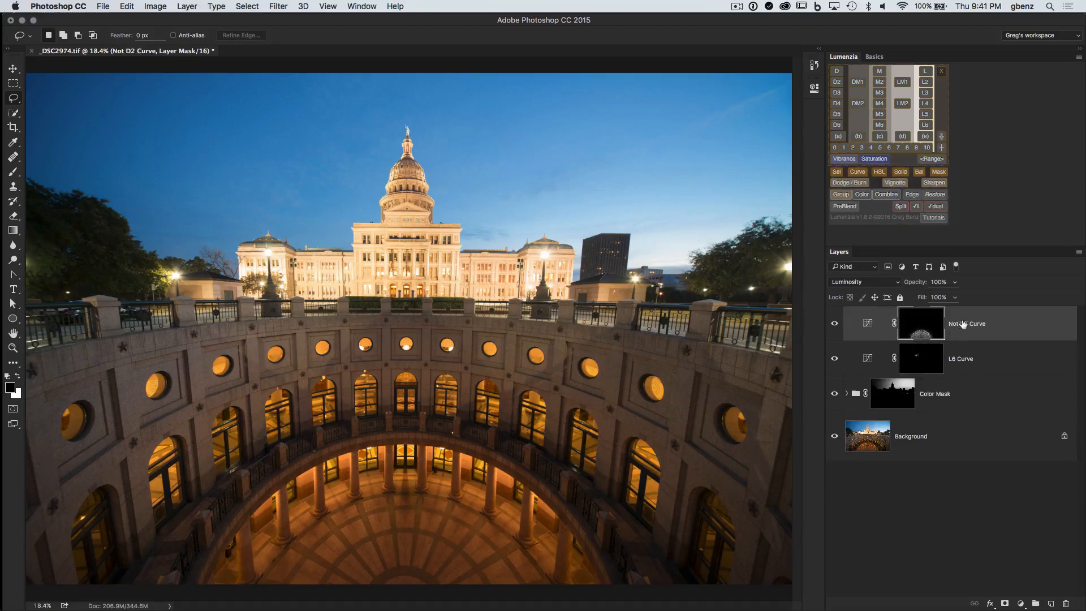
{"action": "left_click", "coordinate": [928, 314], "text": "alt"}
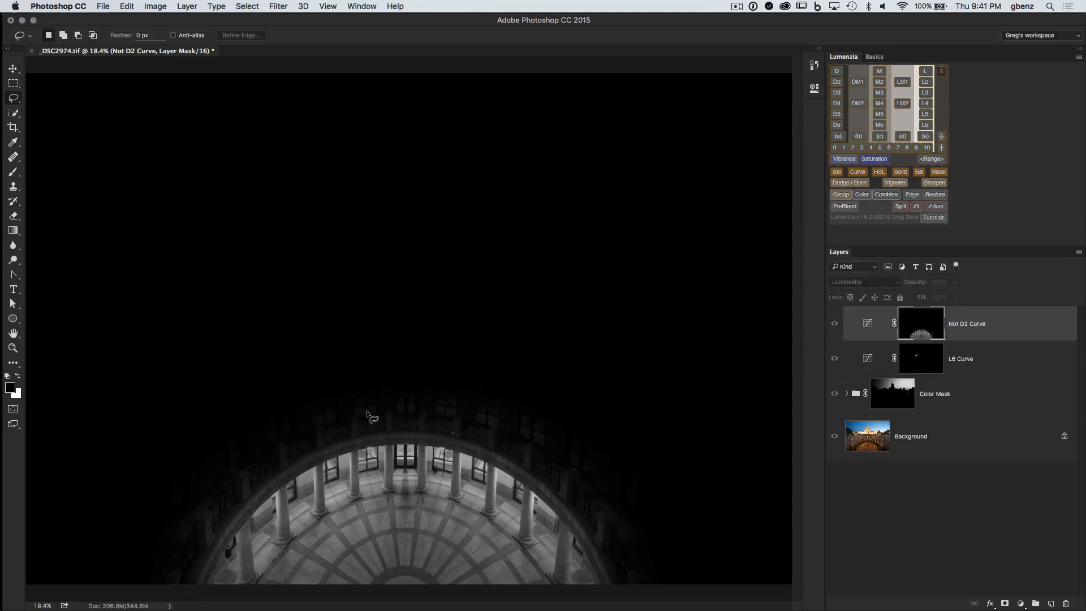
{"action": "left_click", "coordinate": [928, 325], "text": "alt"}
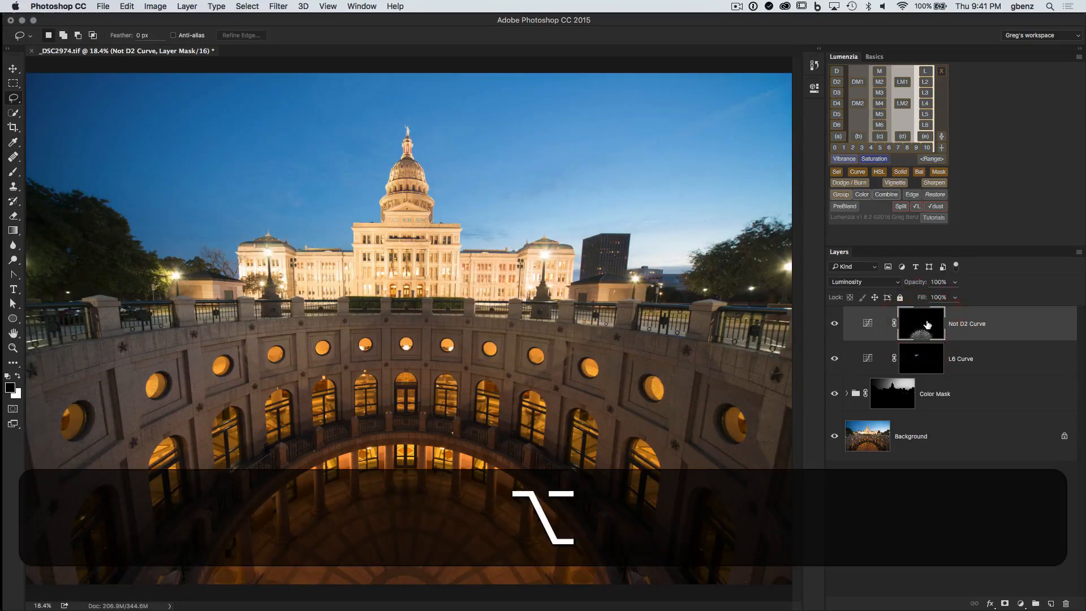